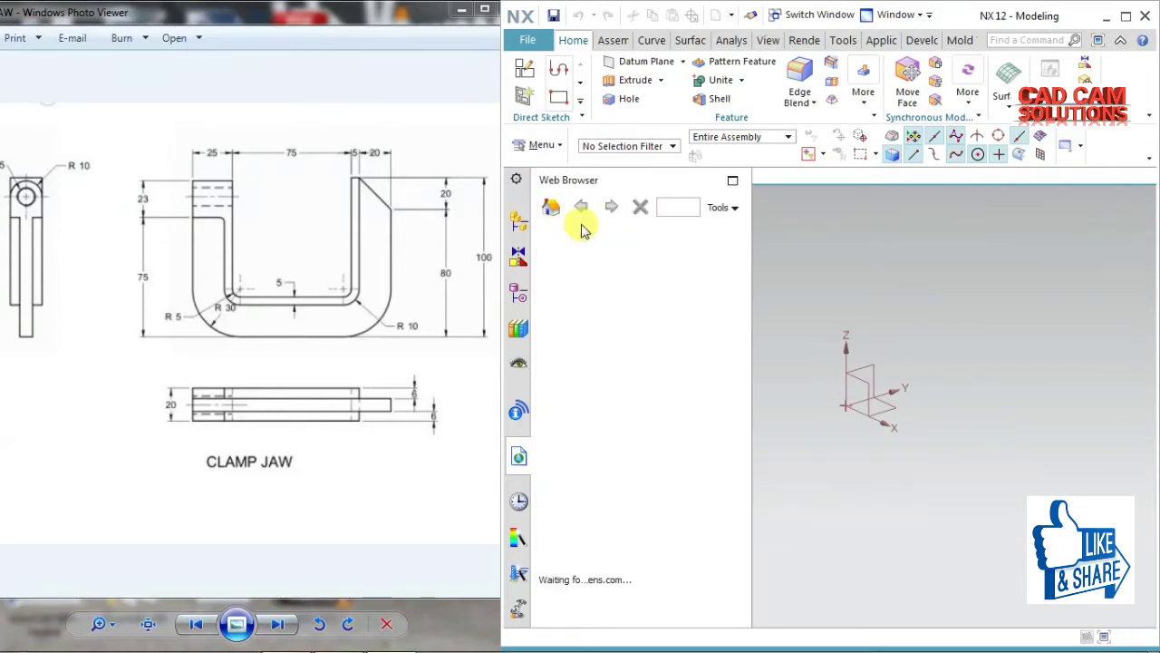
# - Start a new sketch on the clamp jaw part model9.prt
pyautogui.click(524, 69)
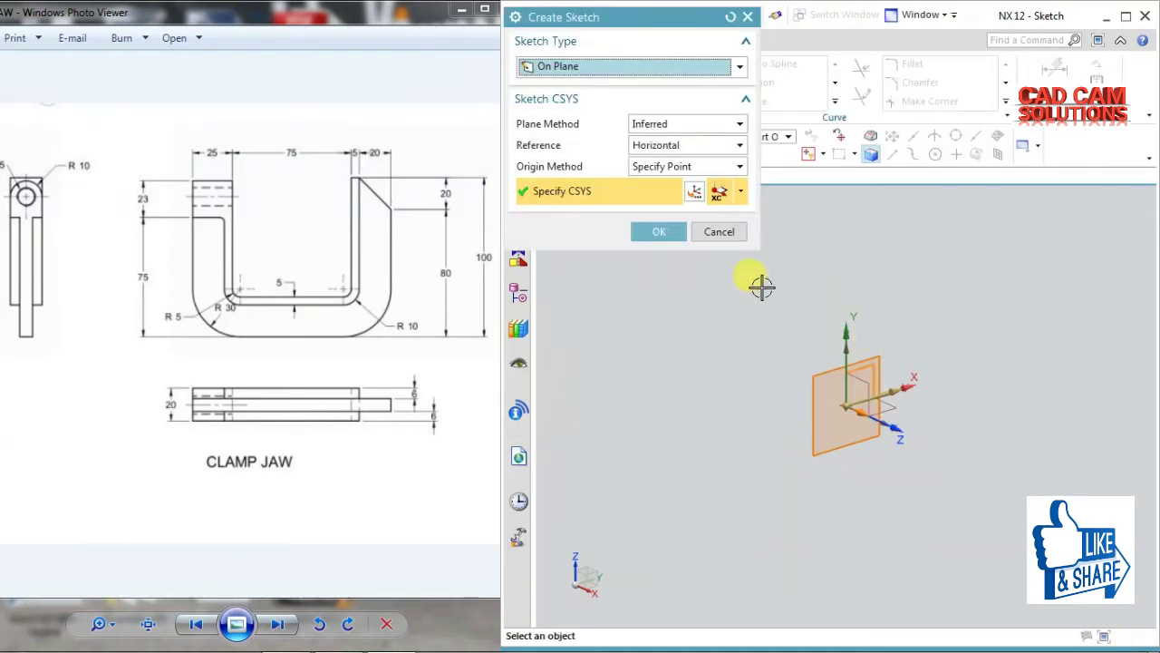
# - Accept the sketch plane and draw from the origin: 80 down, 130 across the bottom inside, 80 up
pyautogui.click(663, 232)
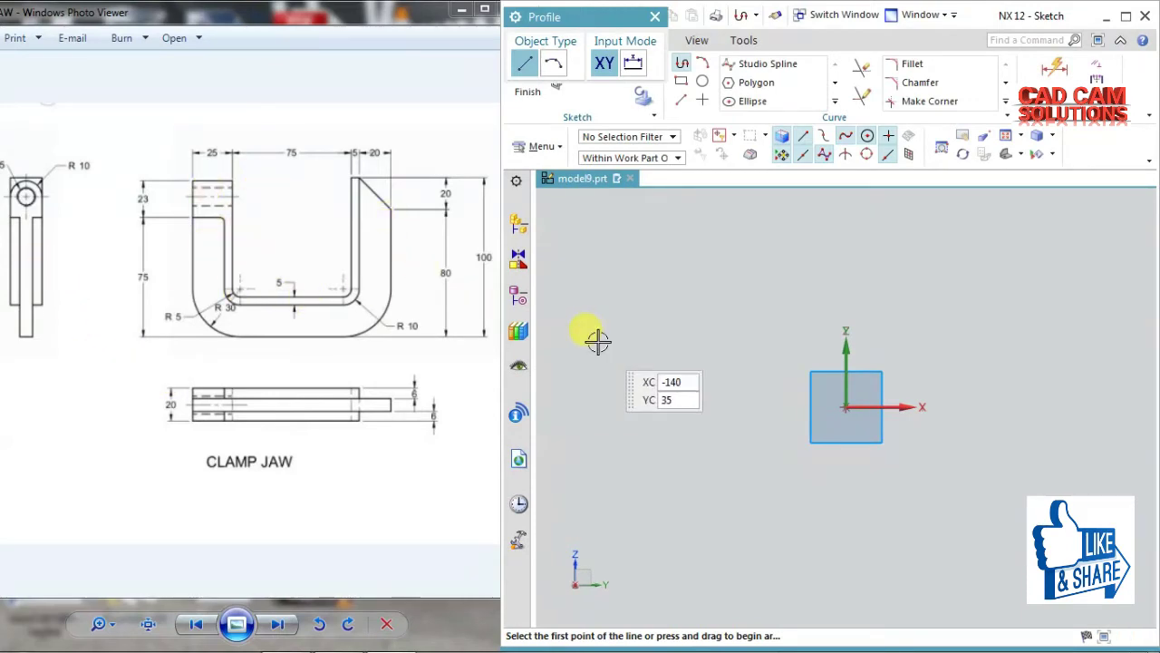
pyautogui.moveTo(814, 384)
pyautogui.keyDown('shift'); pyautogui.mouseDown(button='middle')
pyautogui.moveTo(735, 383)
pyautogui.moveTo(748, 389)
pyautogui.moveTo(692, 300)
pyautogui.mouseUp(button='middle'); pyautogui.keyUp('shift')
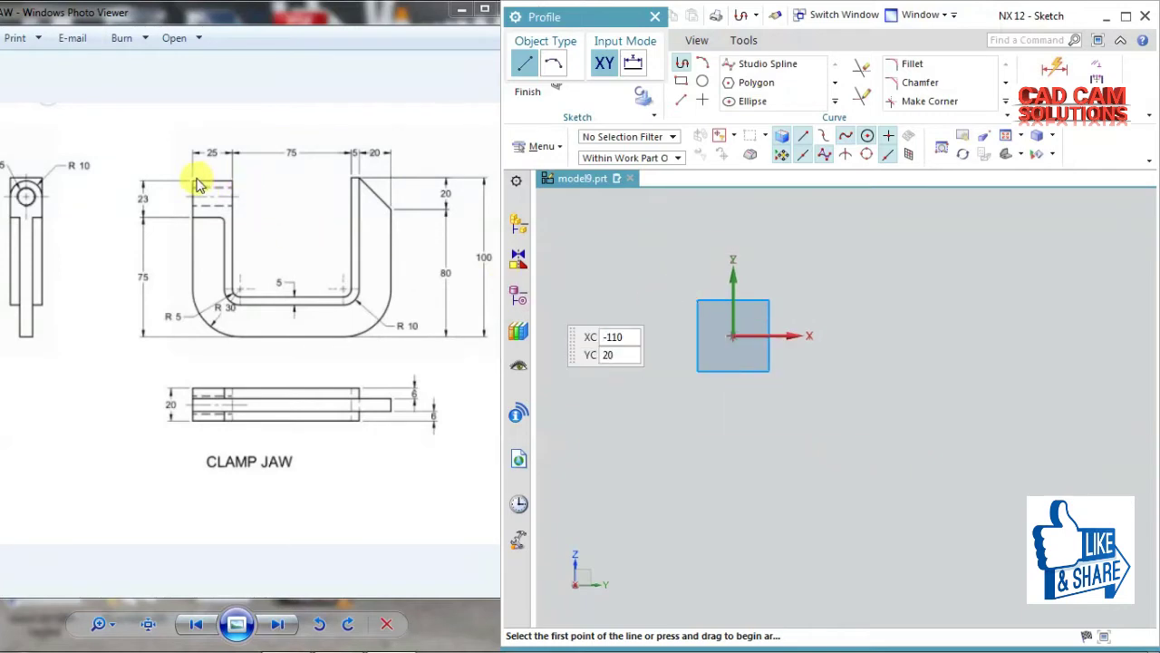
pyautogui.click(733, 335)
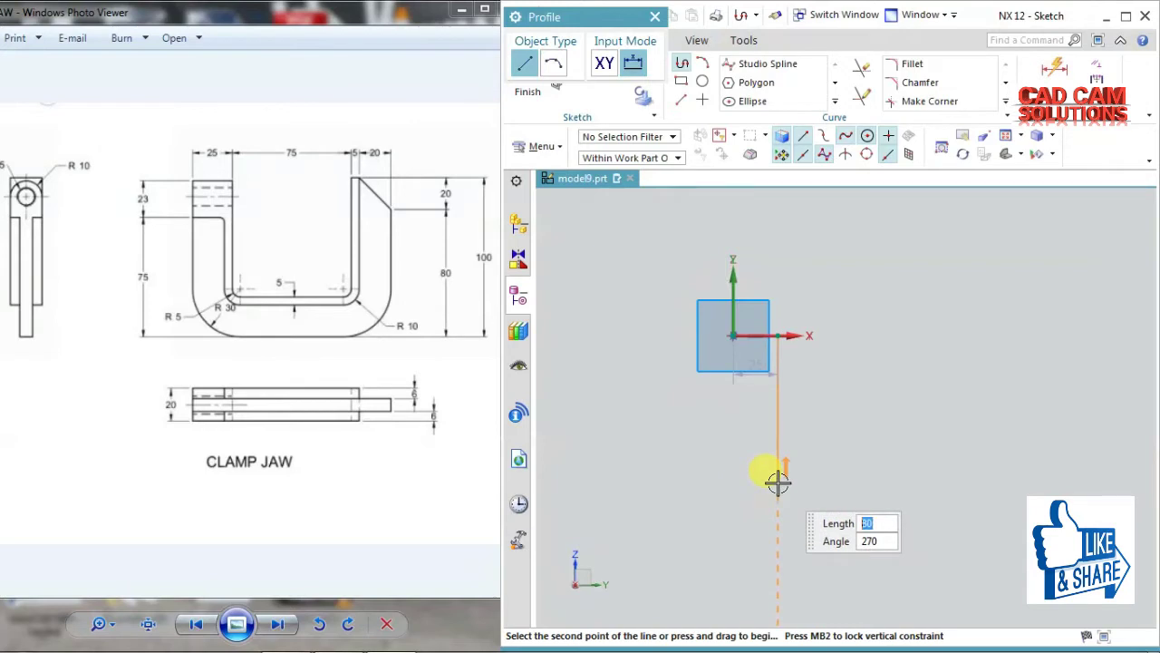
pyautogui.click(777, 480)
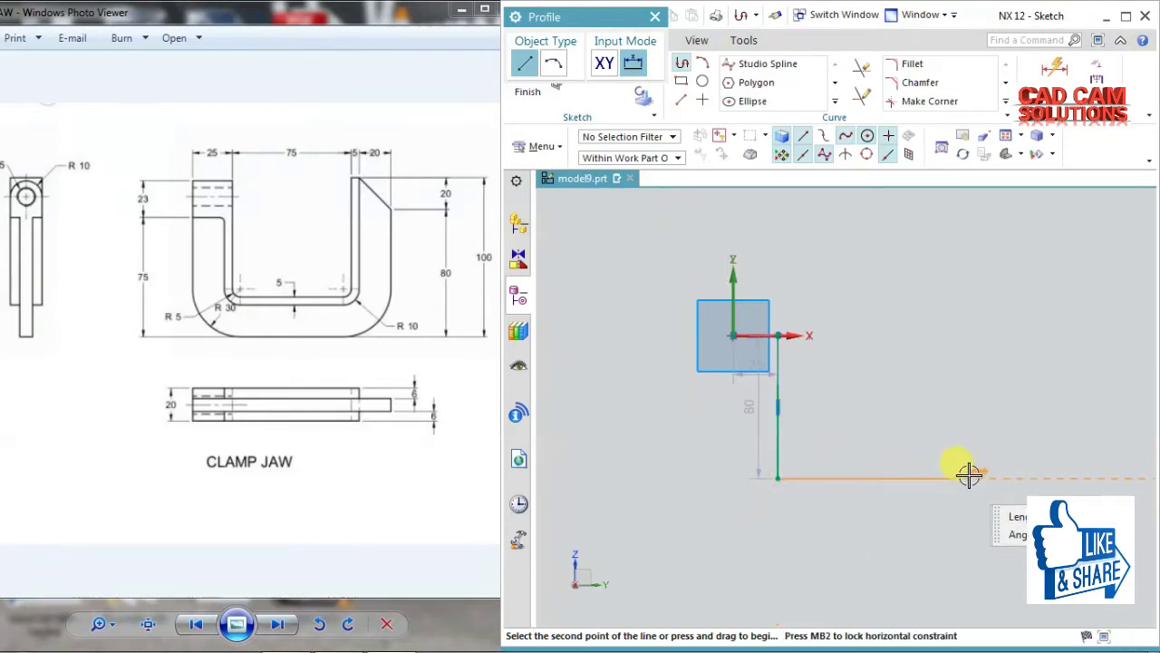
pyautogui.click(1009, 474)
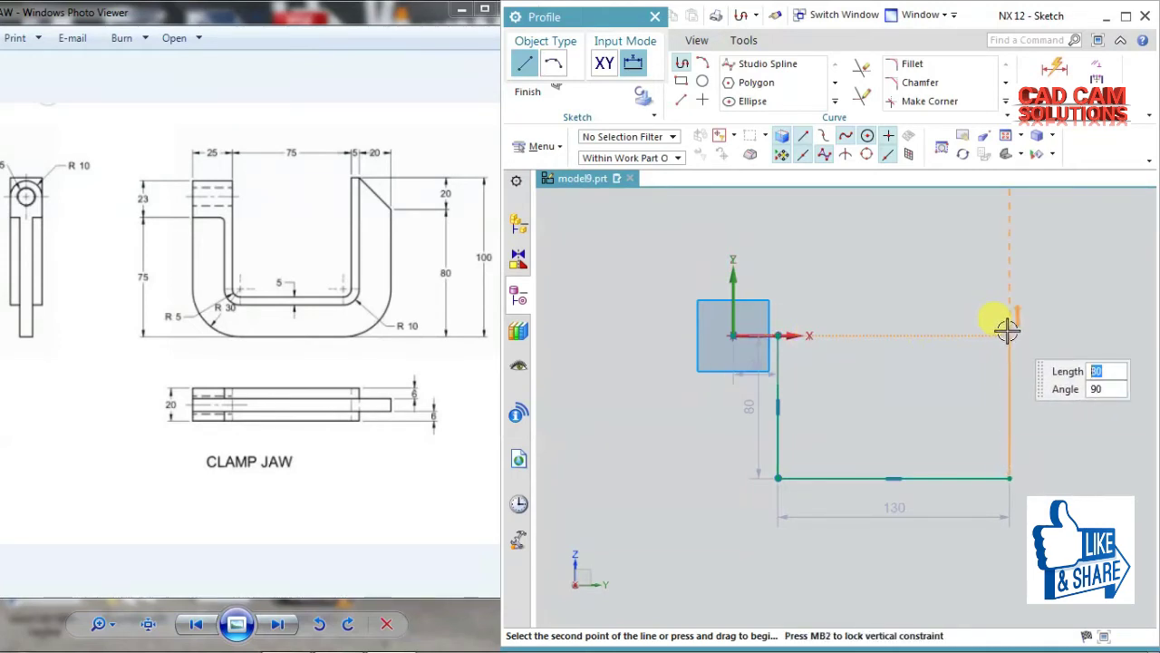
pyautogui.click(1009, 333)
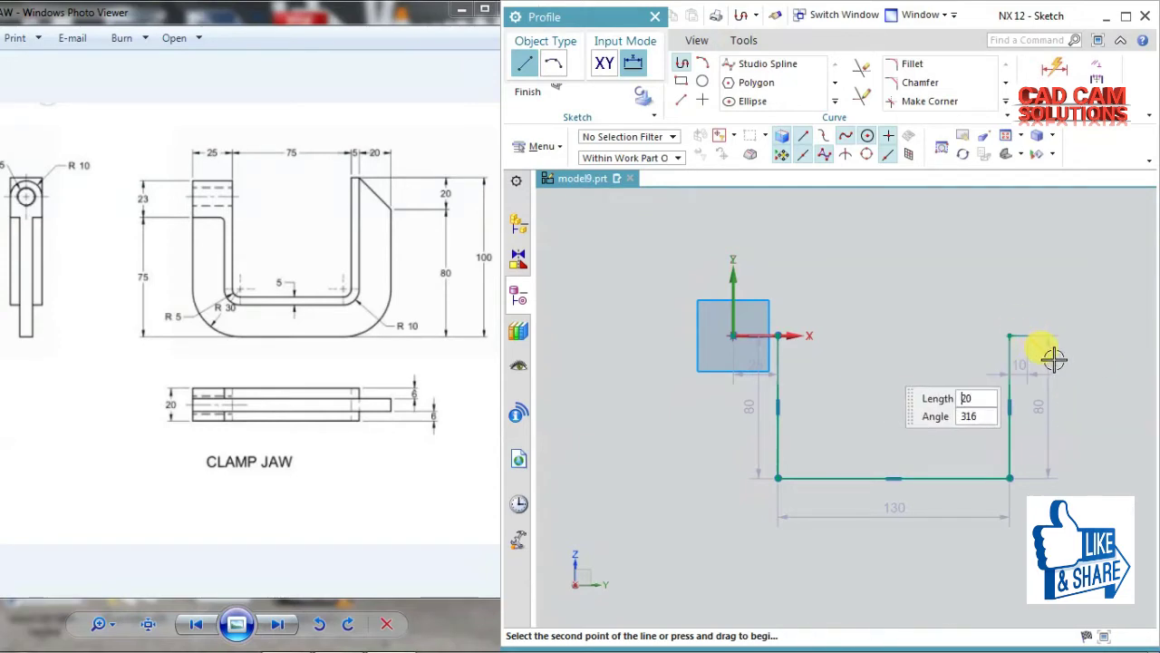
# - Add the slanted corner, outer right side and long bottom line, closing the outline at the origin
pyautogui.click(1076, 375)
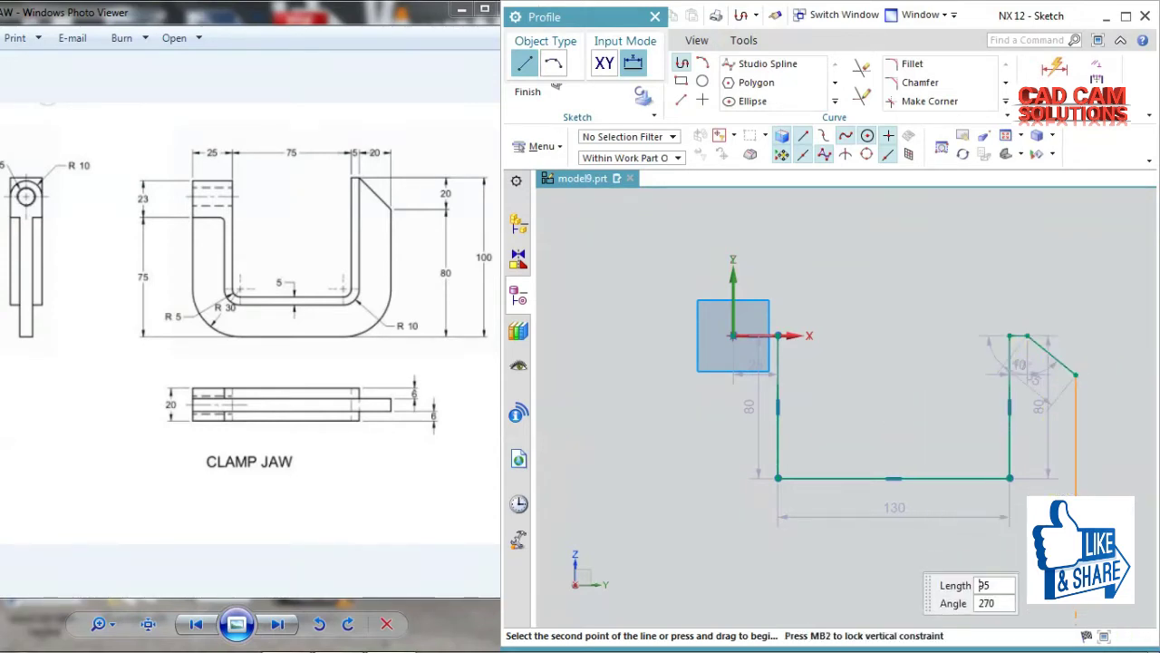
pyautogui.click(1076, 570)
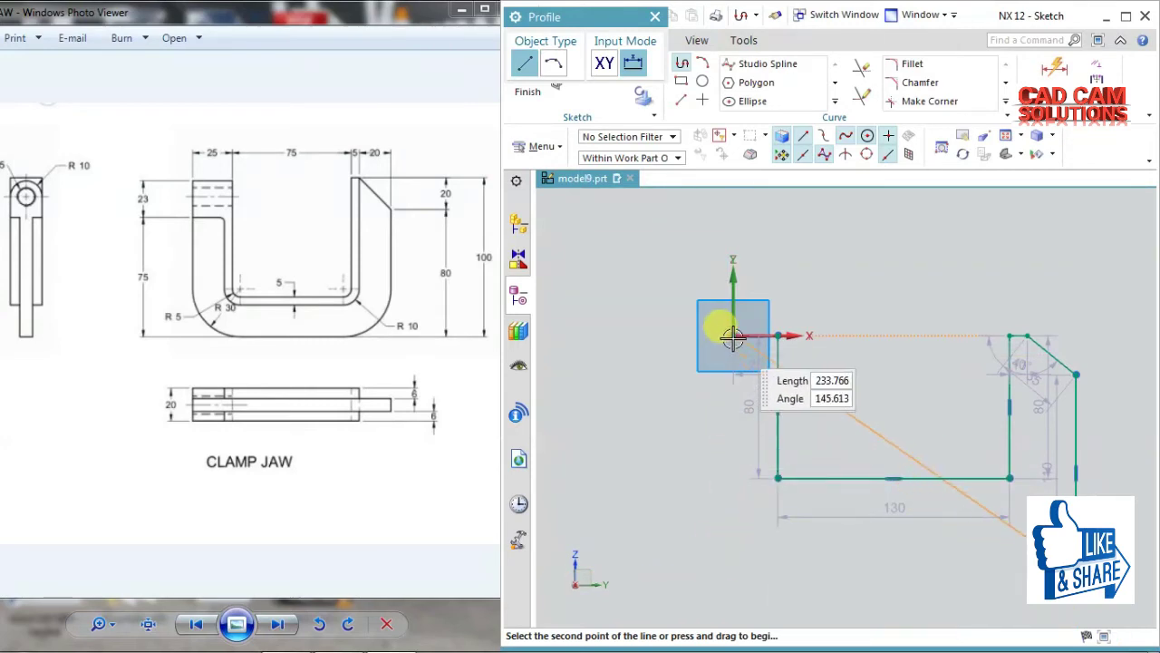
pyautogui.click(733, 570)
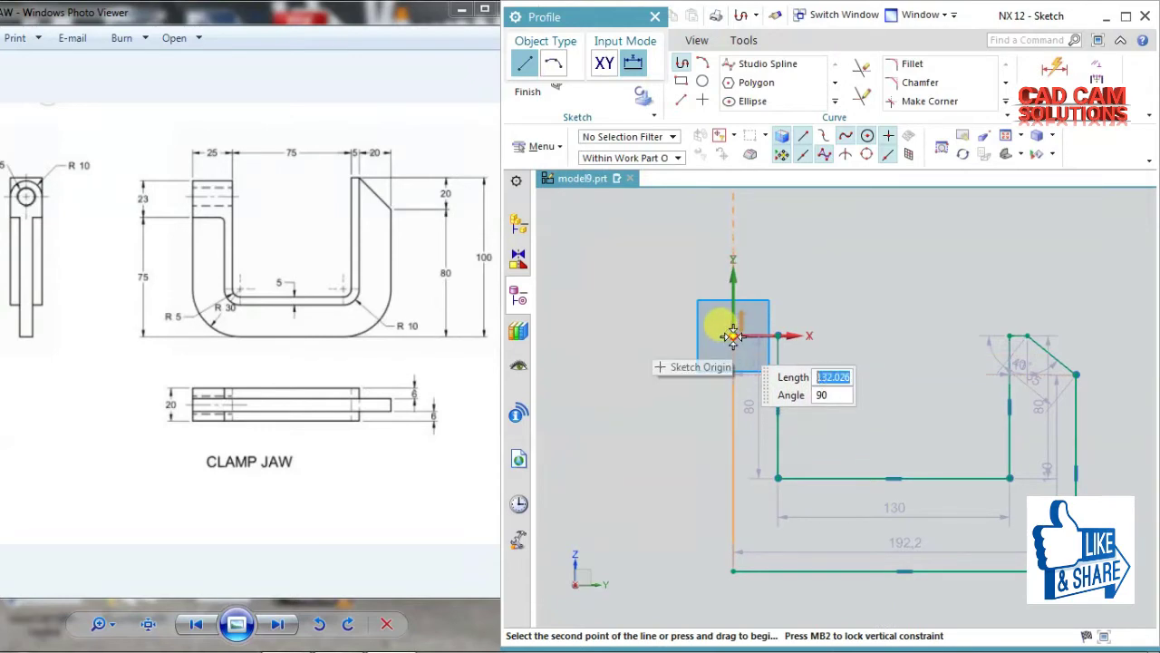
pyautogui.click(732, 335)
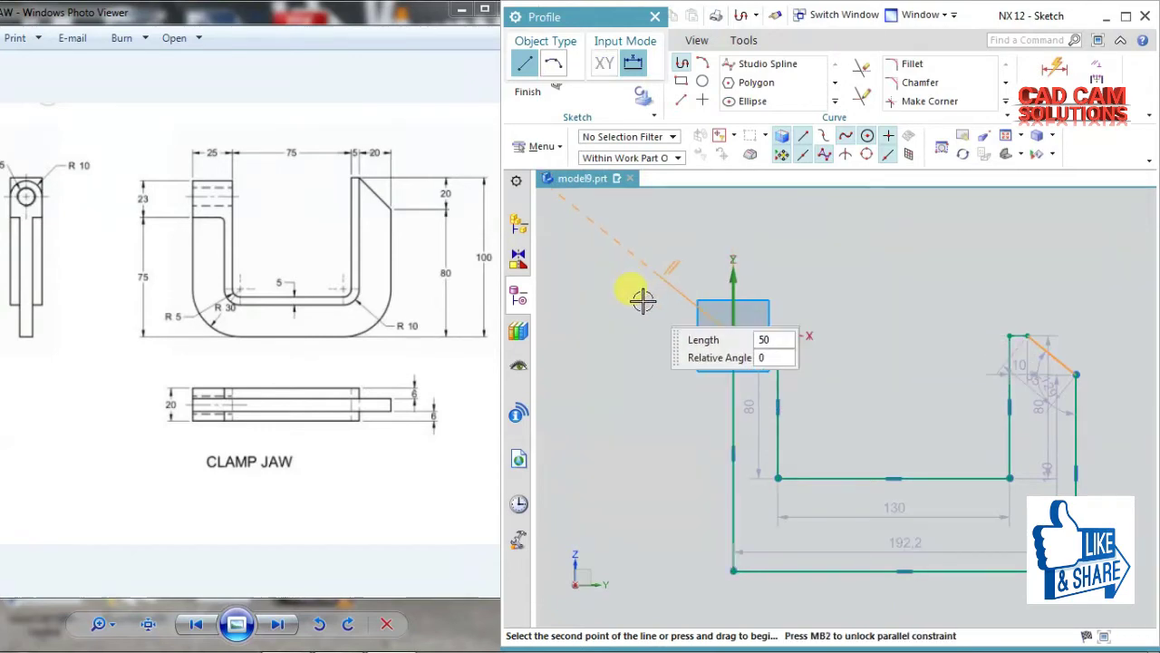
pyautogui.click(682, 65)
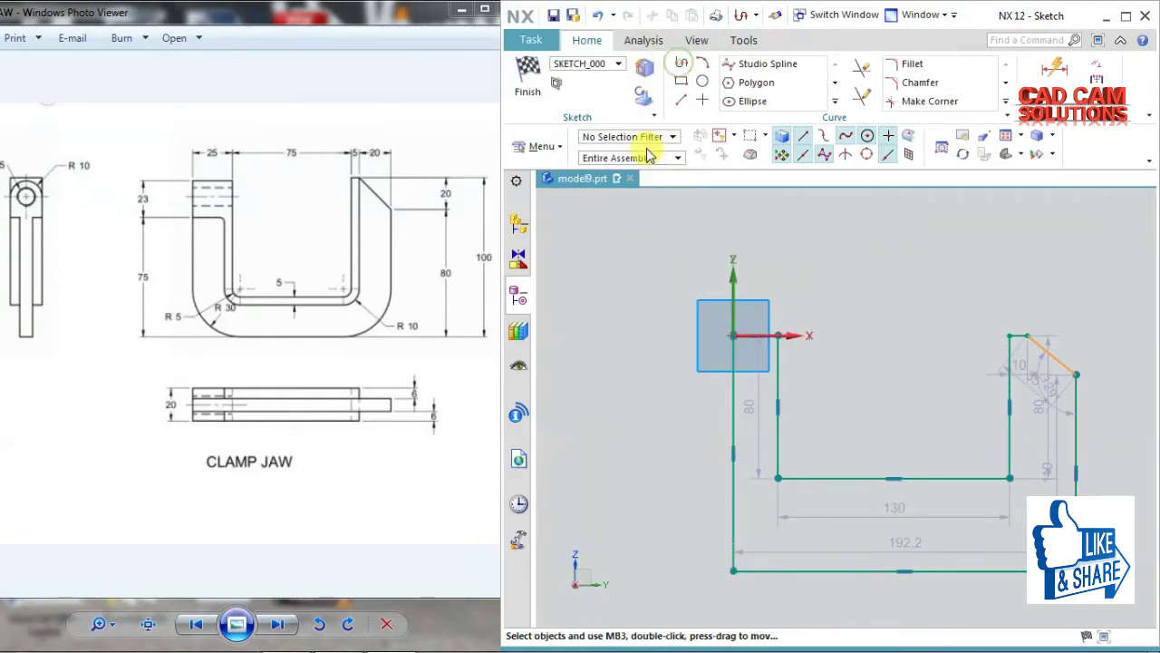
pyautogui.keyDown('shift'); pyautogui.moveTo(877, 379); pyautogui.dragTo(801, 331, button='middle'); pyautogui.keyUp('shift')
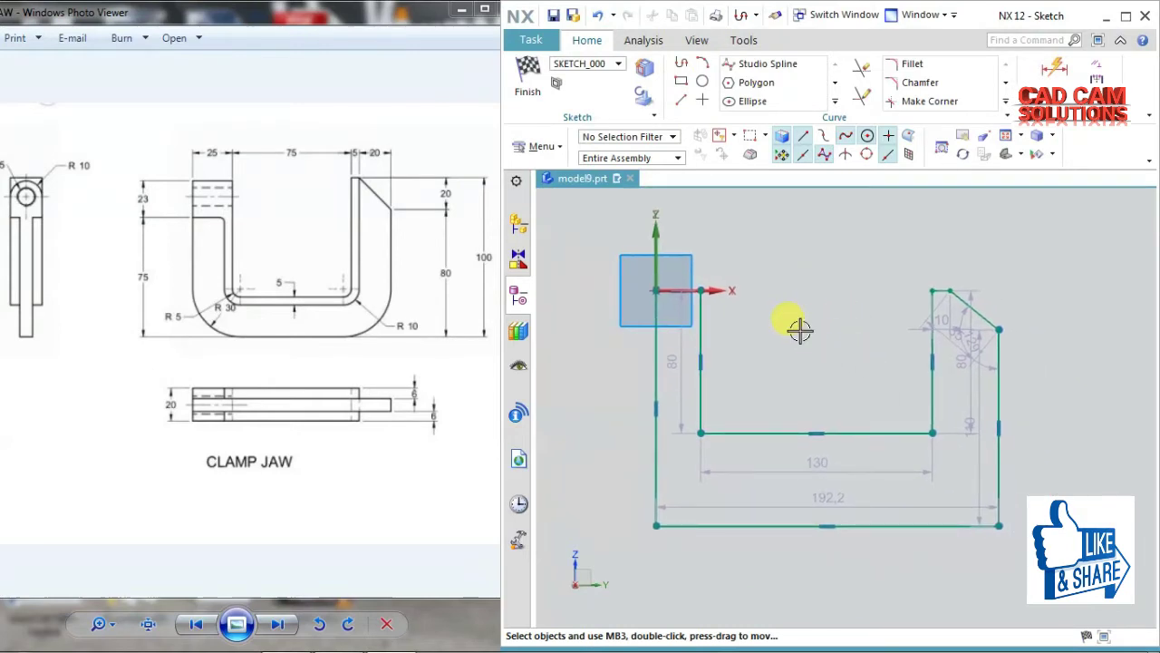
pyautogui.press('d')
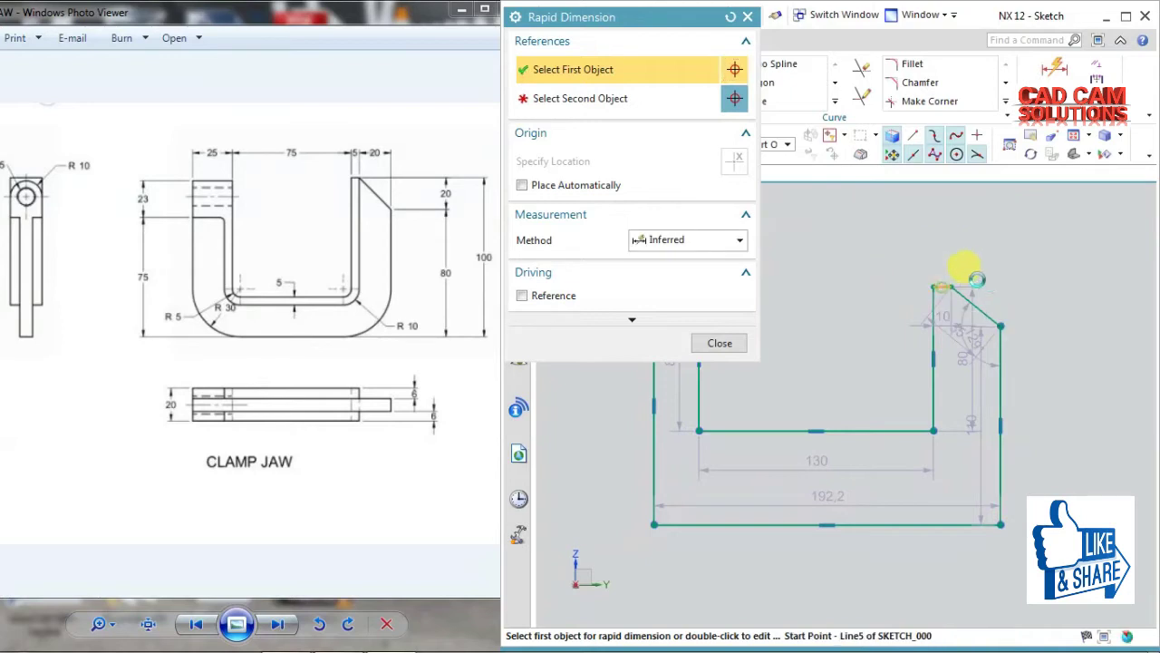
# - Dimension the overall profile height as 100
pyautogui.click(936, 284)
pyautogui.click(946, 526)
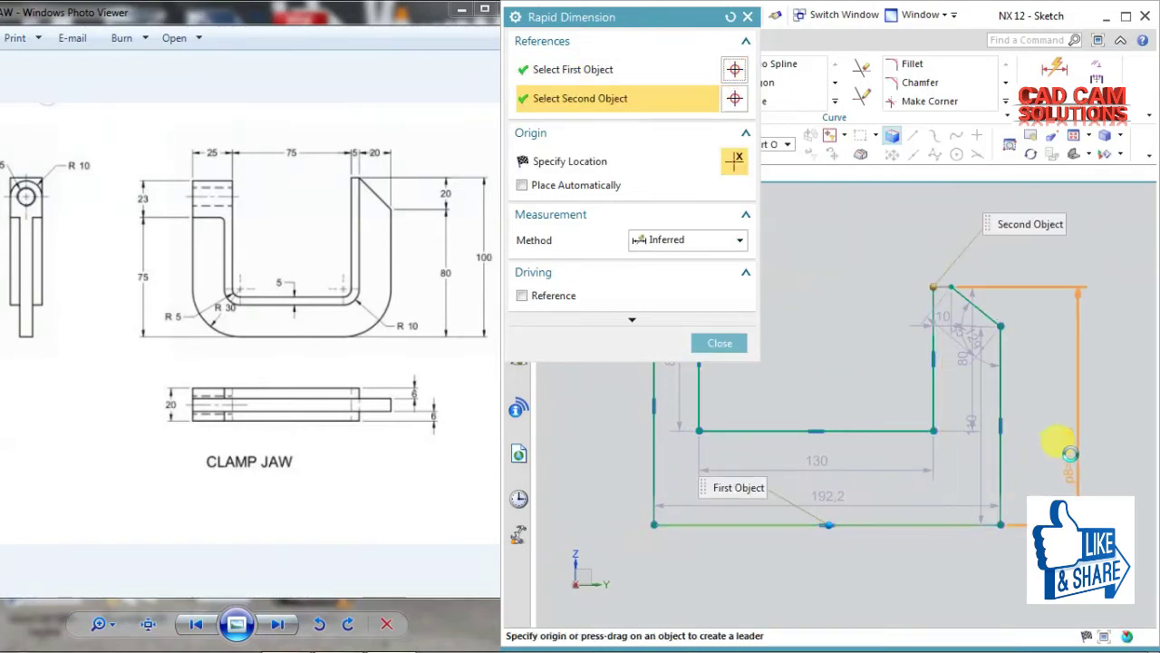
pyautogui.click(1022, 463)
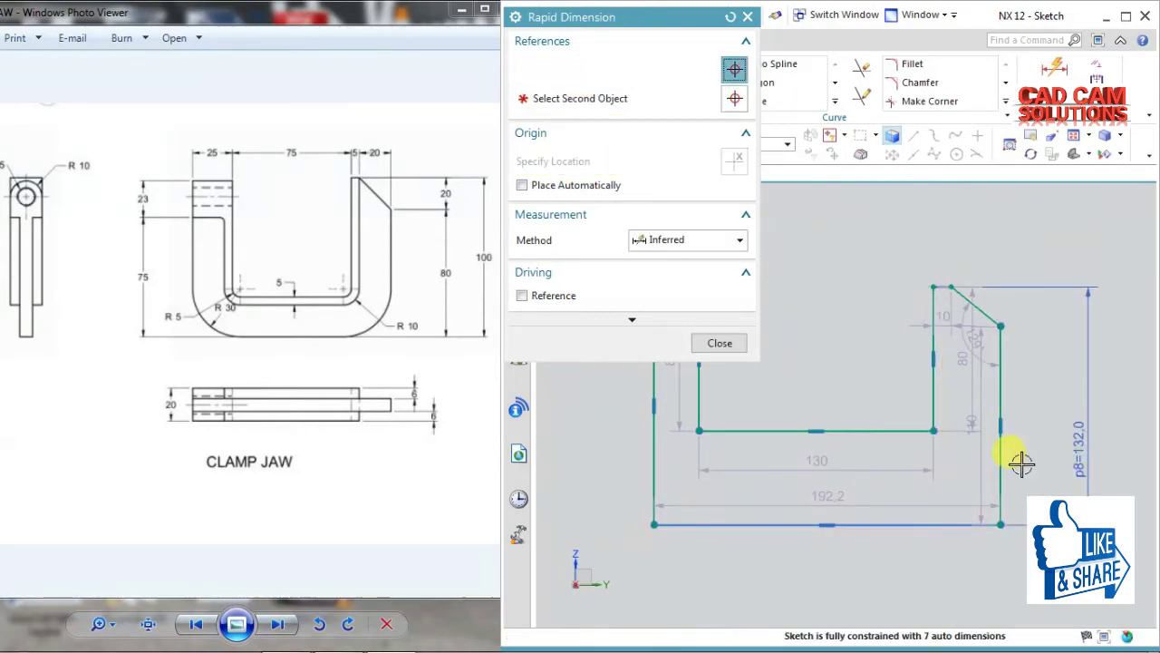
pyautogui.write('100')
pyautogui.press('Return')
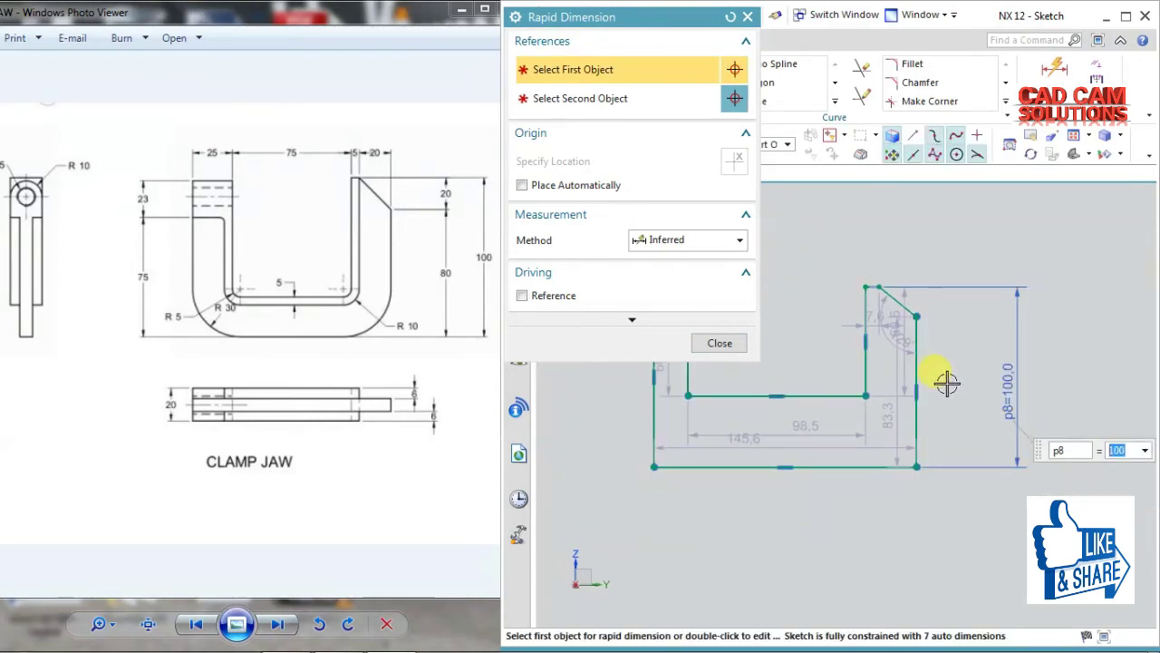
pyautogui.moveTo(666, 21)
pyautogui.mouseDown()
pyautogui.moveTo(609, 16)
pyautogui.moveTo(665, 30)
pyautogui.mouseUp()
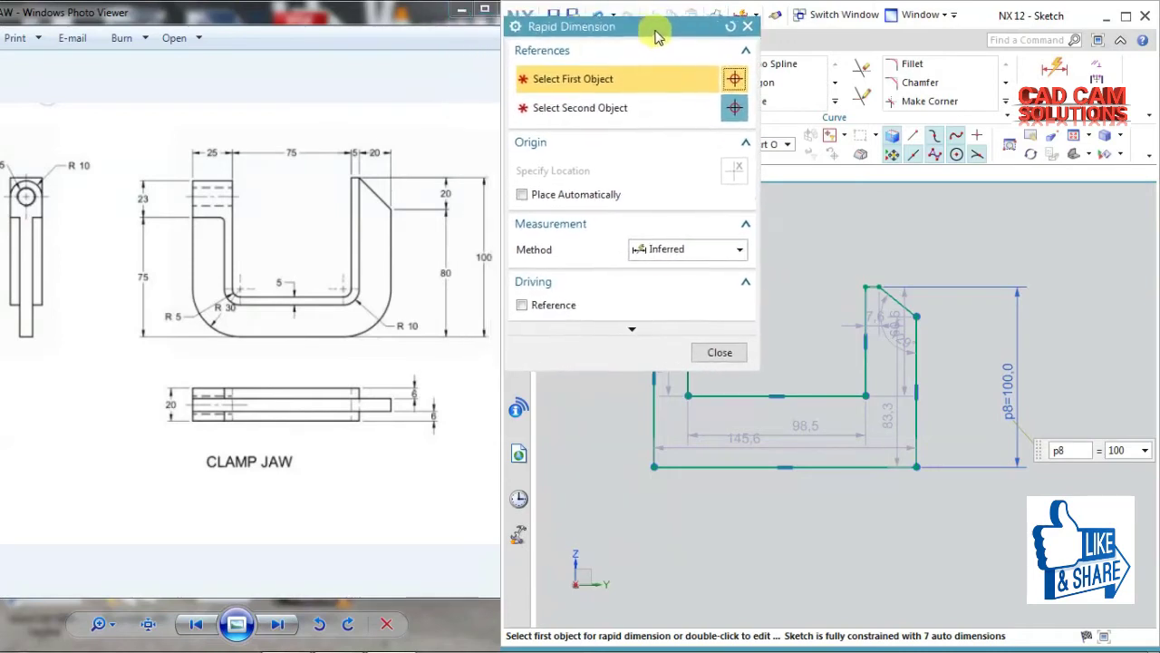
pyautogui.scroll(3, 892, 294)
# - Dimension the slanted top-right corner at 20 vertically and 20 horizontally
pyautogui.click(894, 280)
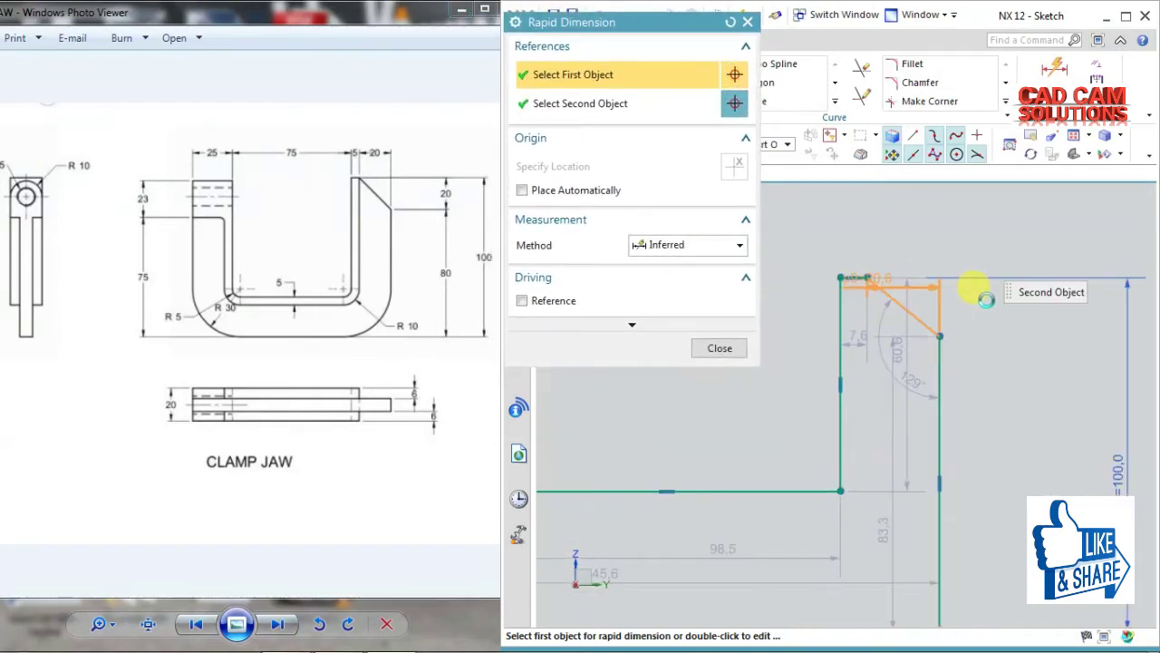
pyautogui.click(992, 297)
pyautogui.click(997, 326)
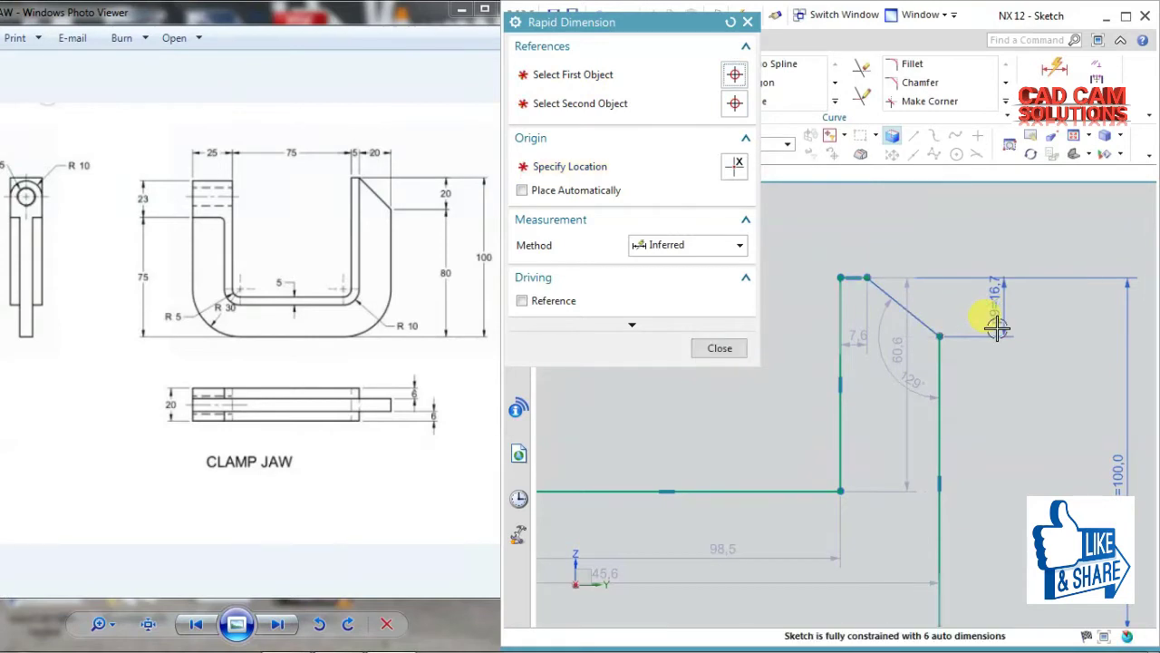
pyautogui.write('20')
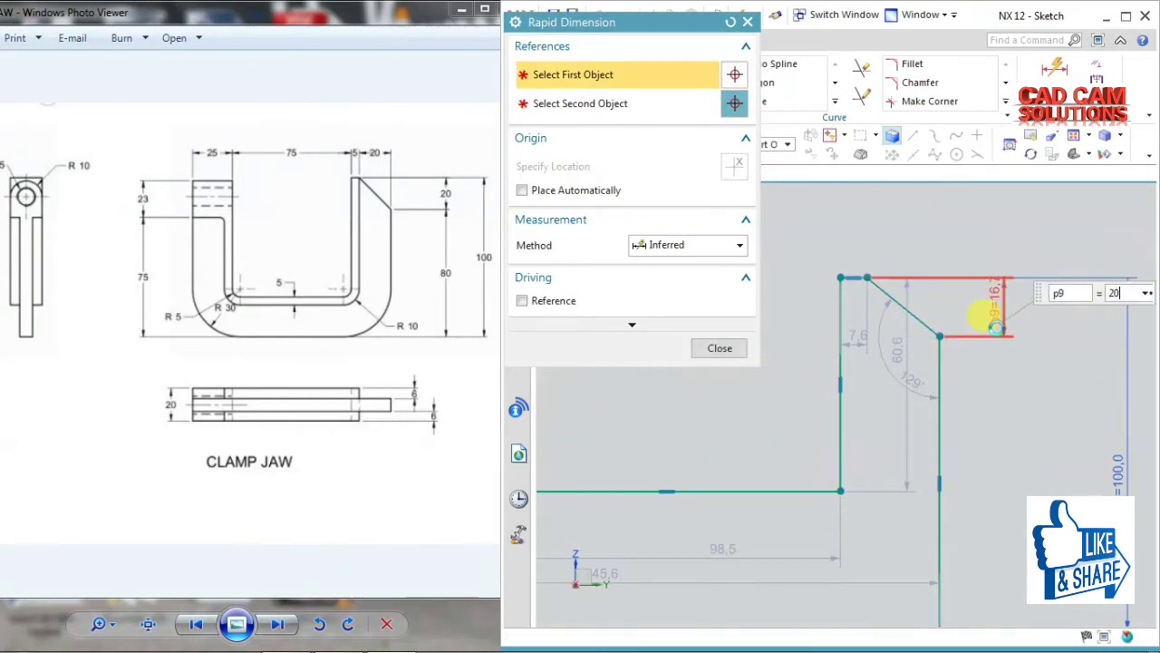
pyautogui.press('Return')
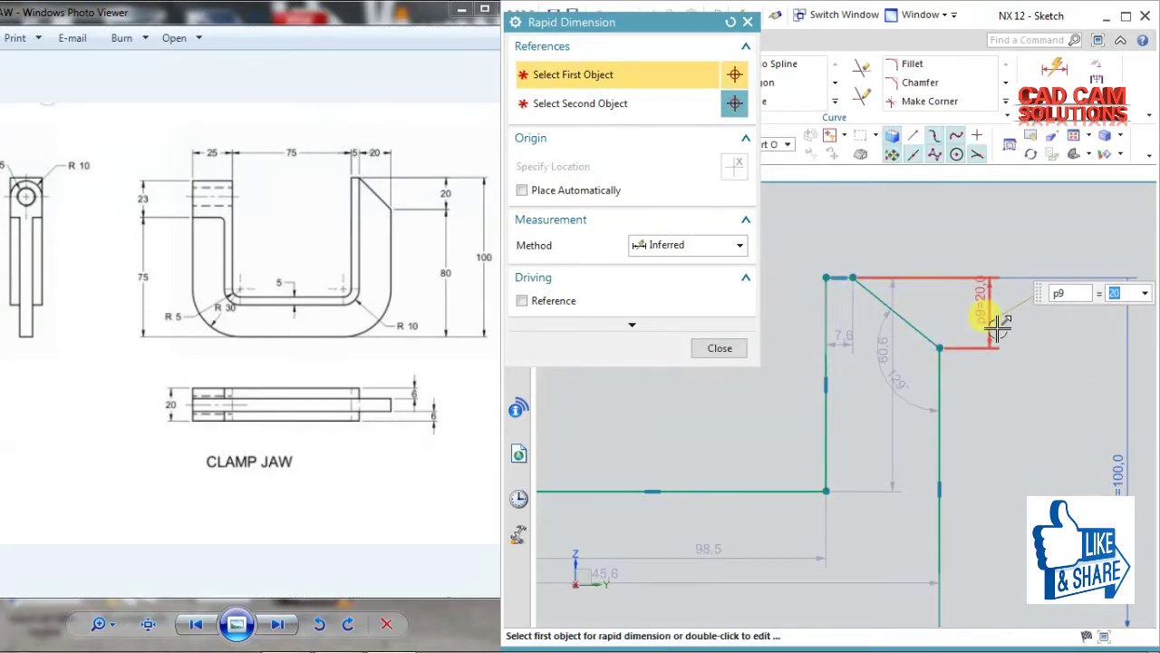
pyautogui.click(907, 316)
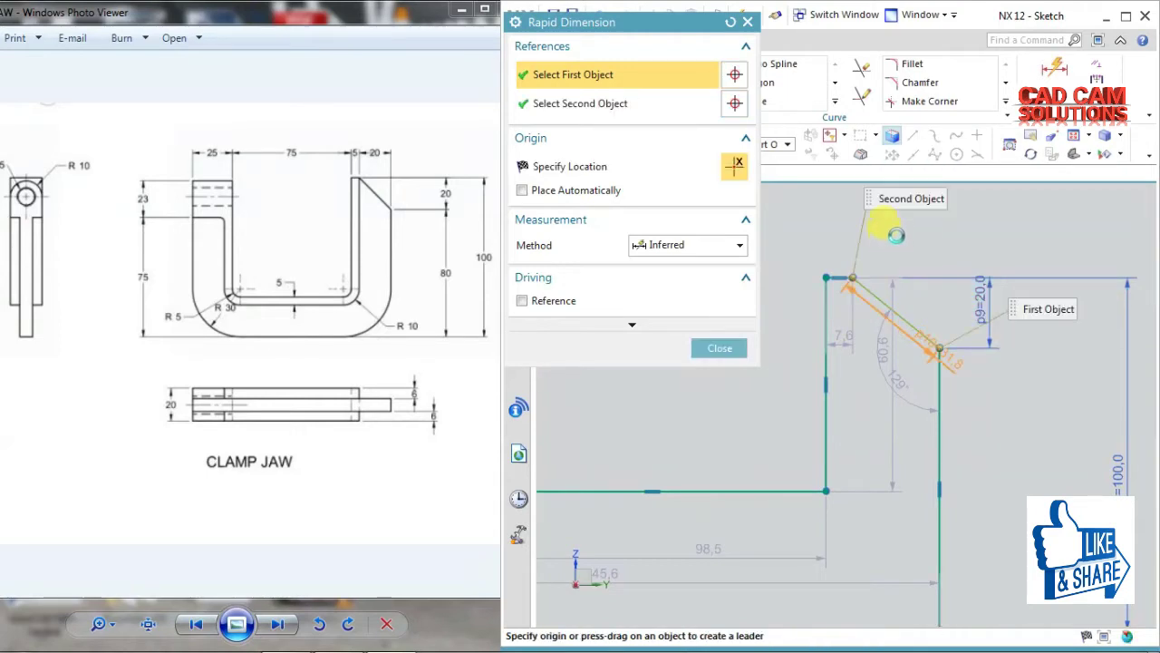
pyautogui.click(896, 230)
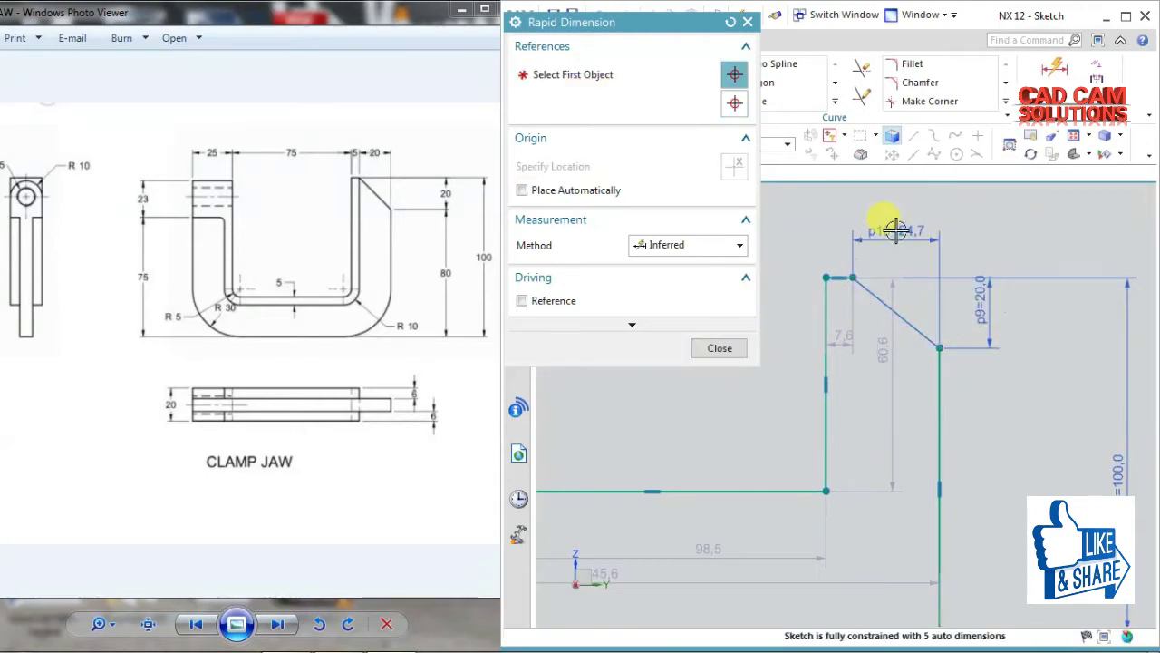
pyautogui.write('20')
pyautogui.press('Return')
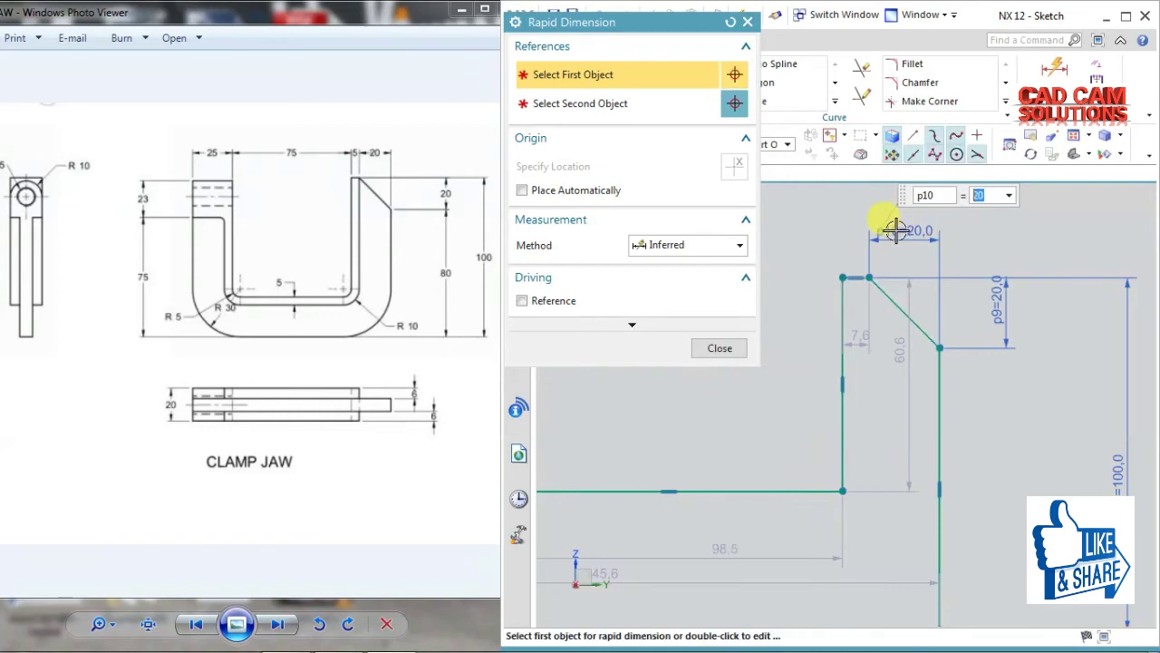
# - Set the short top line length to 5
pyautogui.scroll(2, 844, 282)
pyautogui.scroll(1, 844, 282)
pyautogui.click(846, 281)
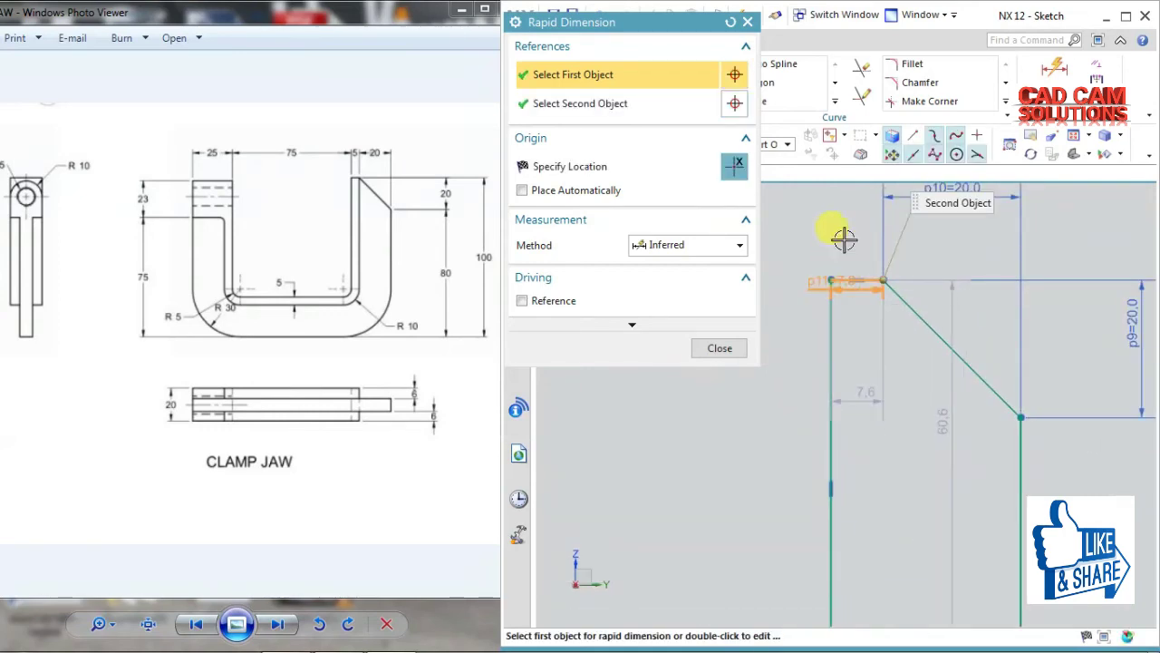
pyautogui.click(796, 242)
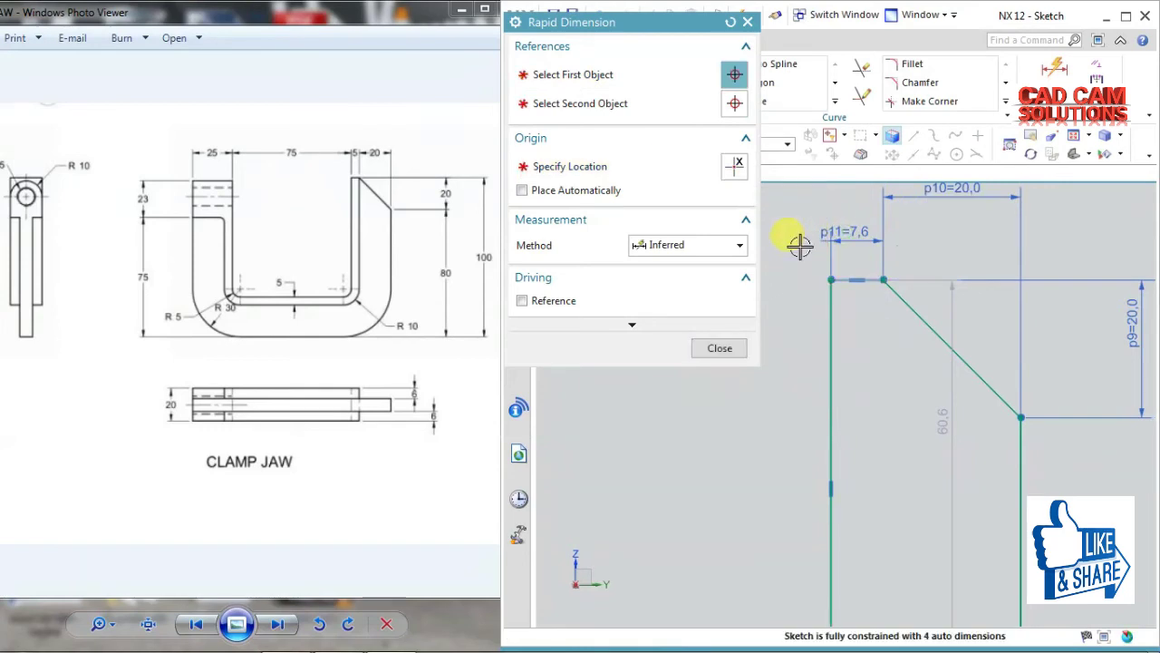
pyautogui.write('5')
pyautogui.press('Return')
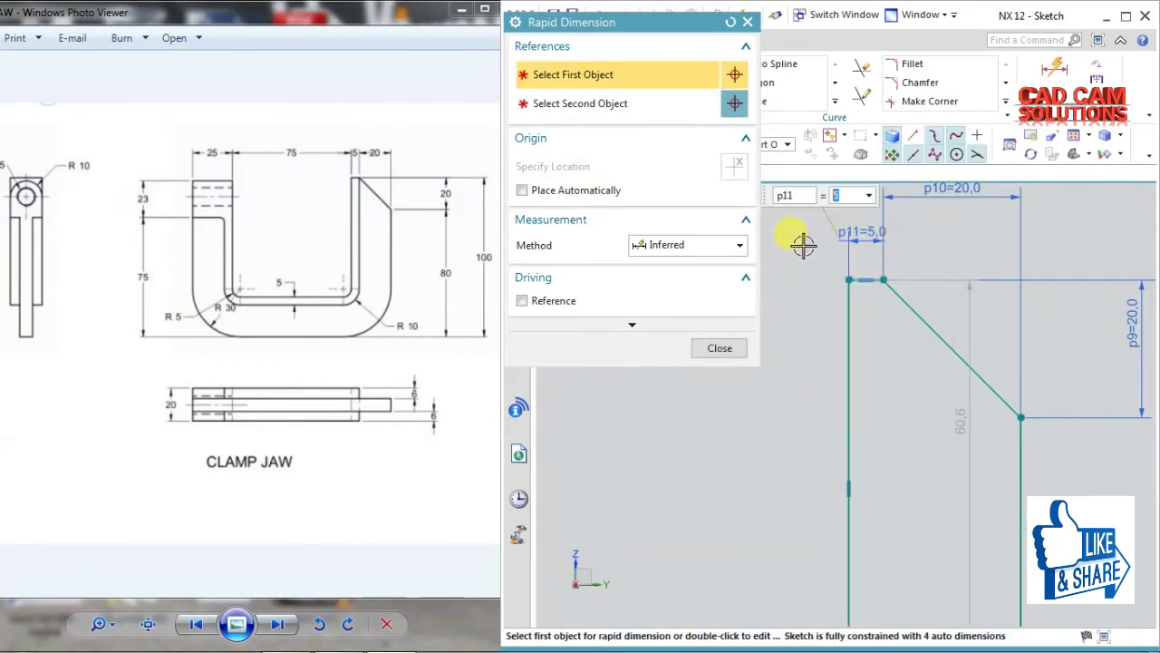
pyautogui.scroll(-3, 803, 246)
pyautogui.scroll(-2, 803, 251)
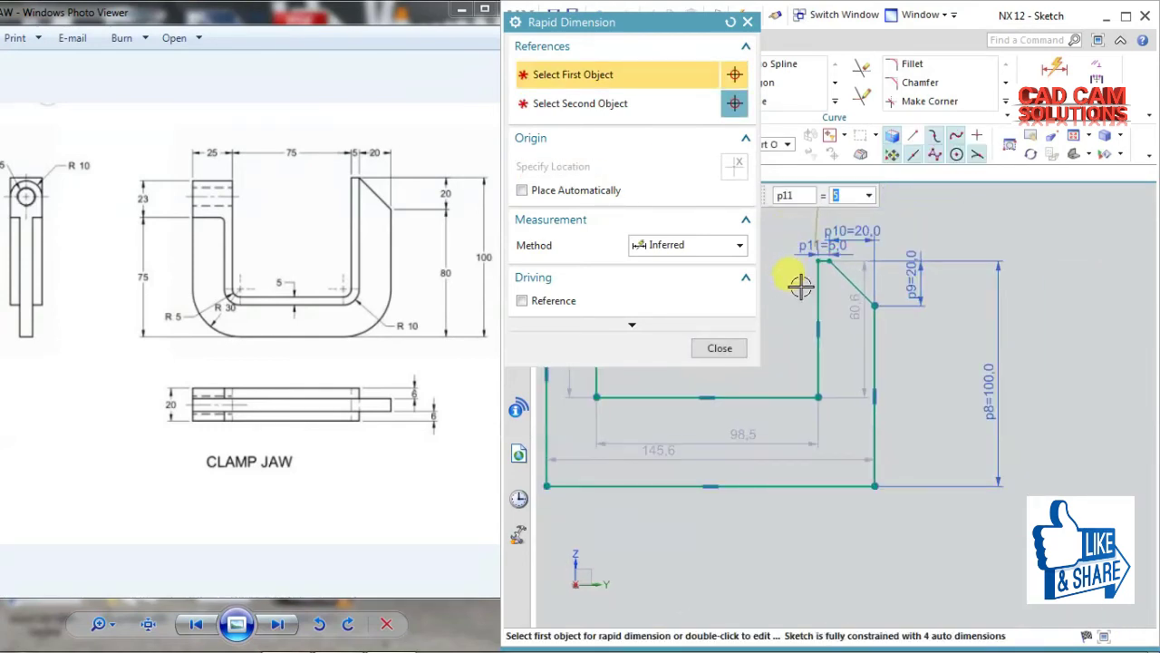
pyautogui.keyDown('shift'); pyautogui.moveTo(834, 375); pyautogui.dragTo(1081, 427, button='middle'); pyautogui.keyUp('shift')
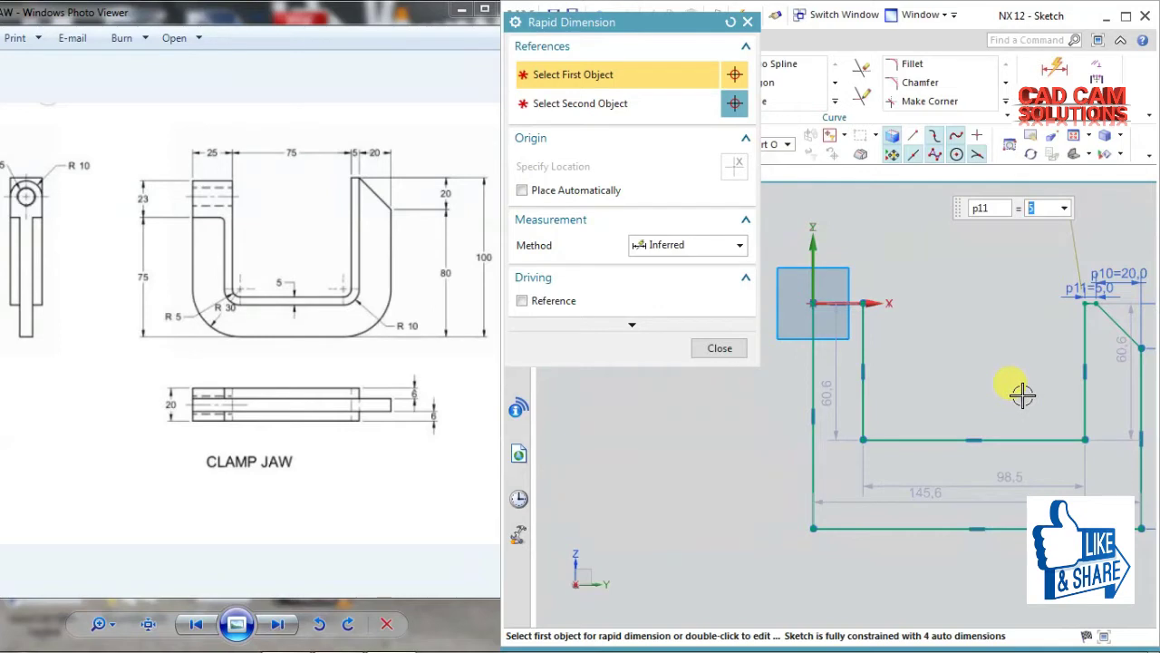
pyautogui.click(812, 376)
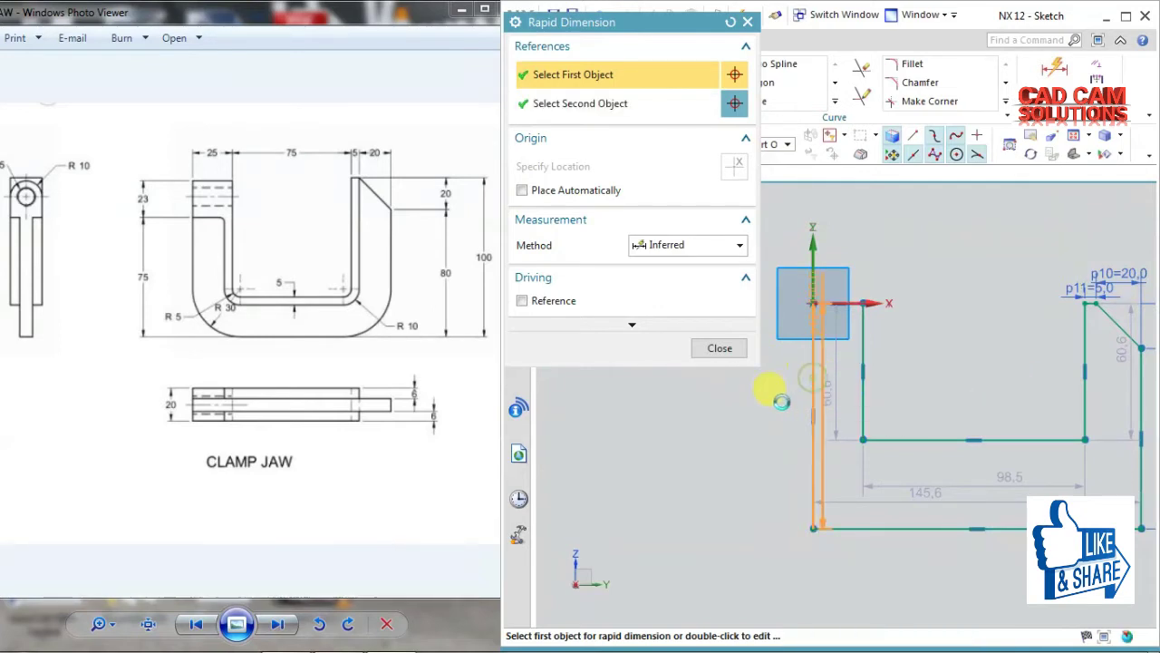
# - Dimension the left edge to 98 and the top-left line to 25
pyautogui.click(775, 401)
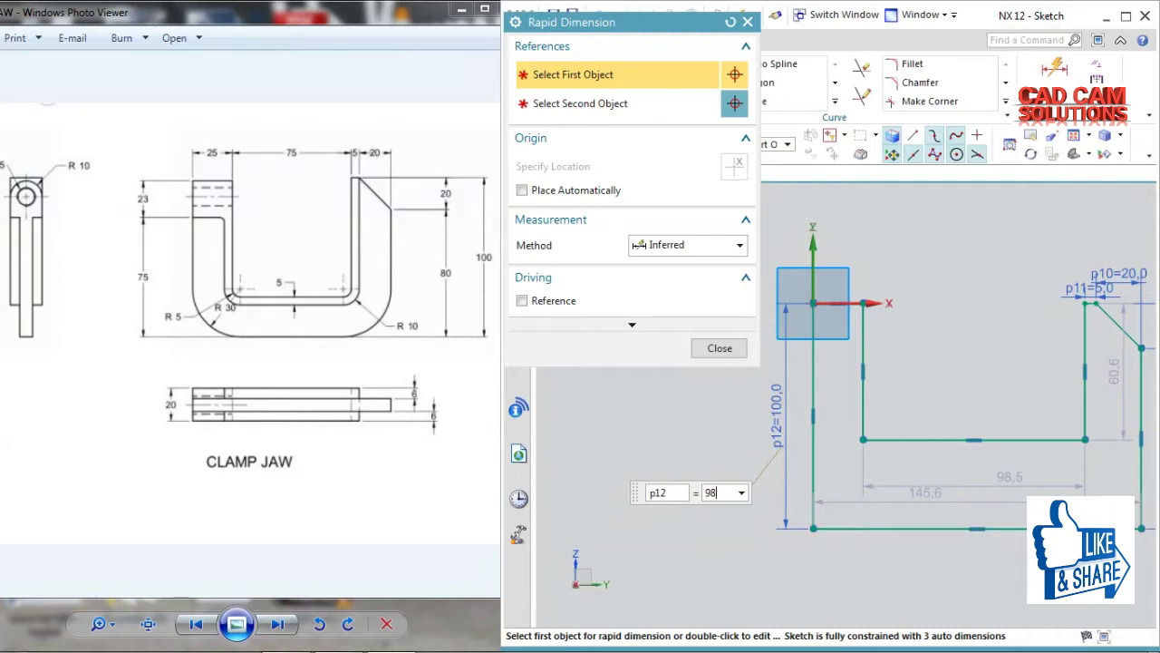
pyautogui.press('Return')
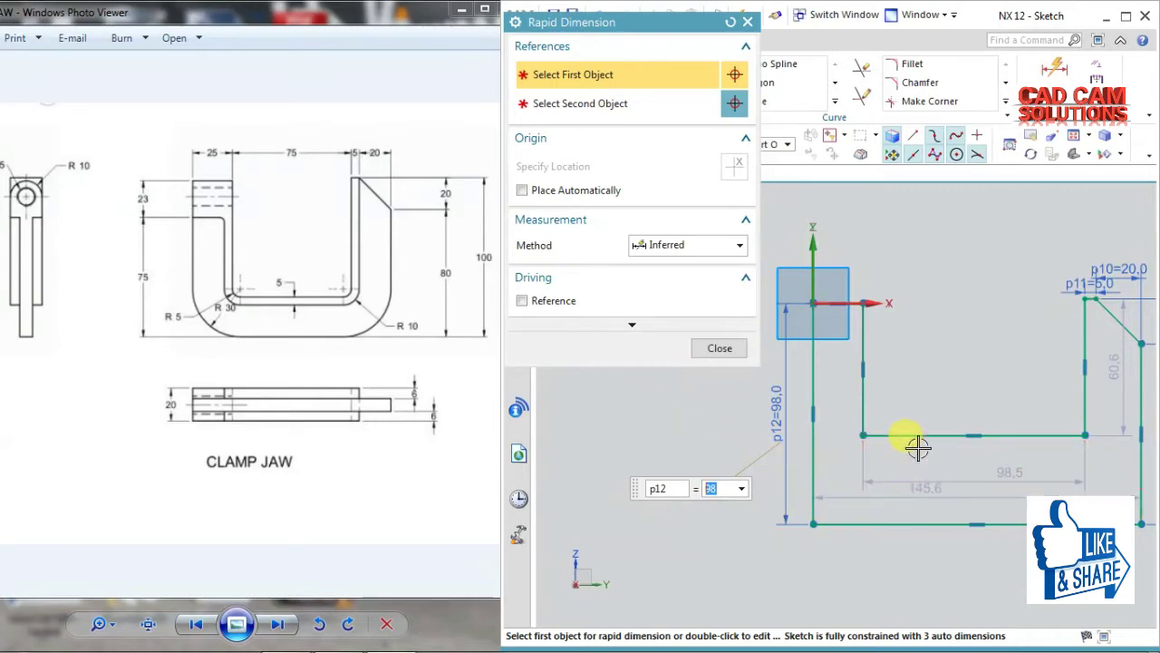
pyautogui.scroll(2, 858, 300)
pyautogui.click(841, 304)
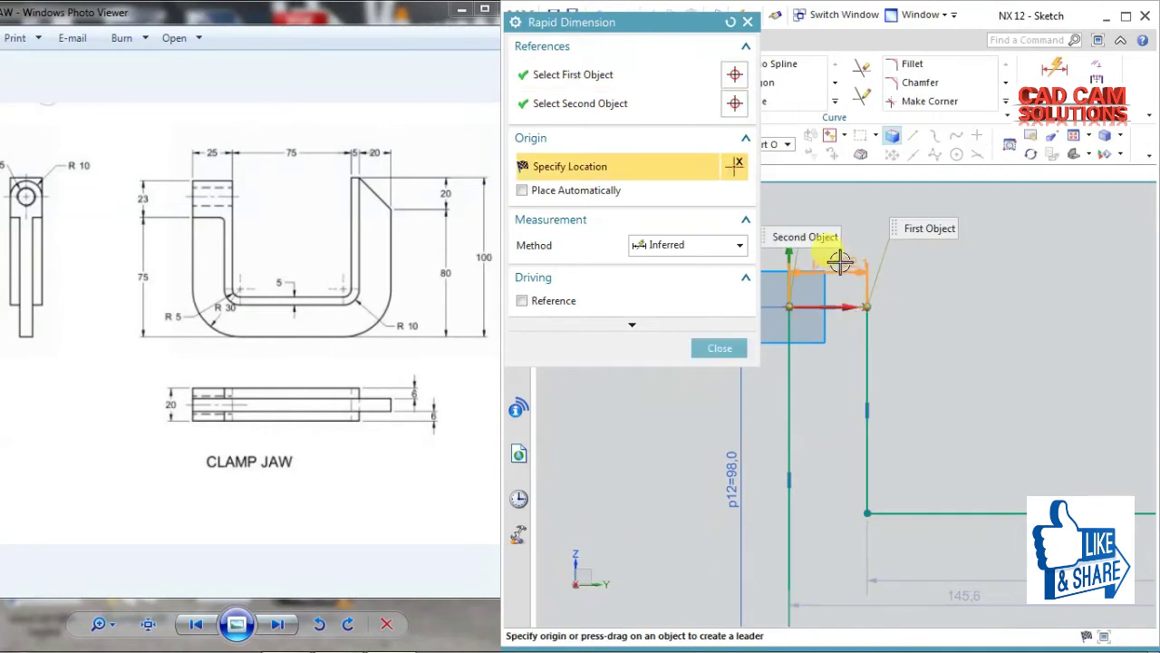
pyautogui.click(839, 259)
pyautogui.write('2')
pyautogui.press('Return')
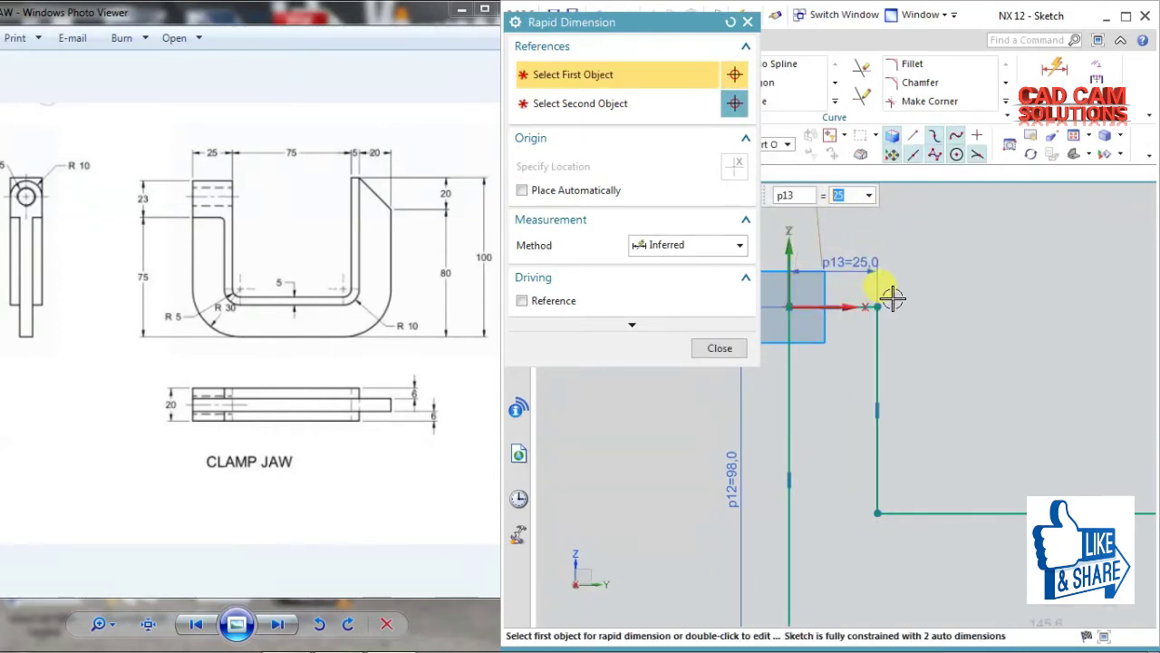
pyautogui.scroll(-2, 893, 295)
pyautogui.scroll(-1, 948, 379)
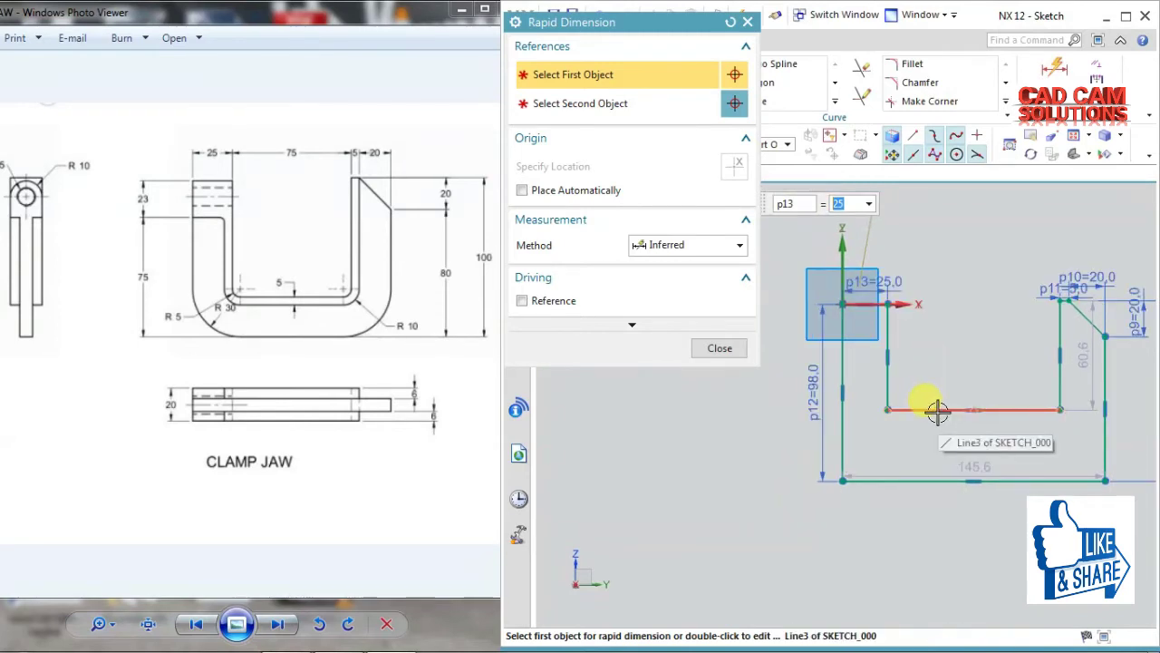
# - Set the top span between the arms to 75 and close Rapid Dimension
pyautogui.scroll(2, 890, 302)
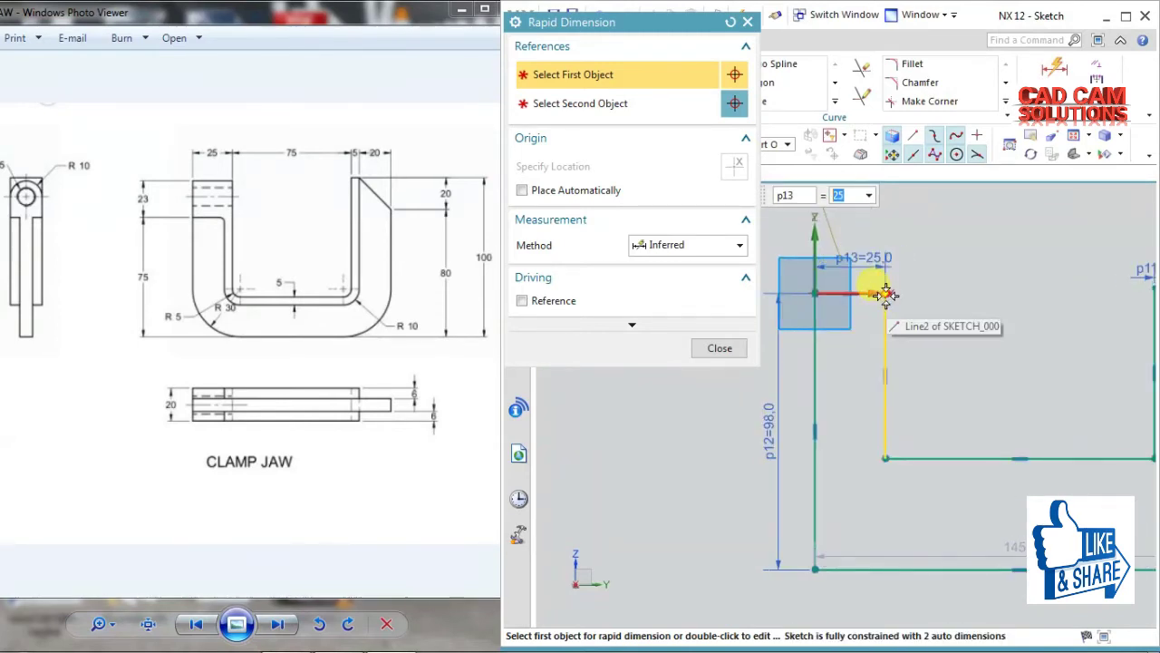
pyautogui.click(924, 336)
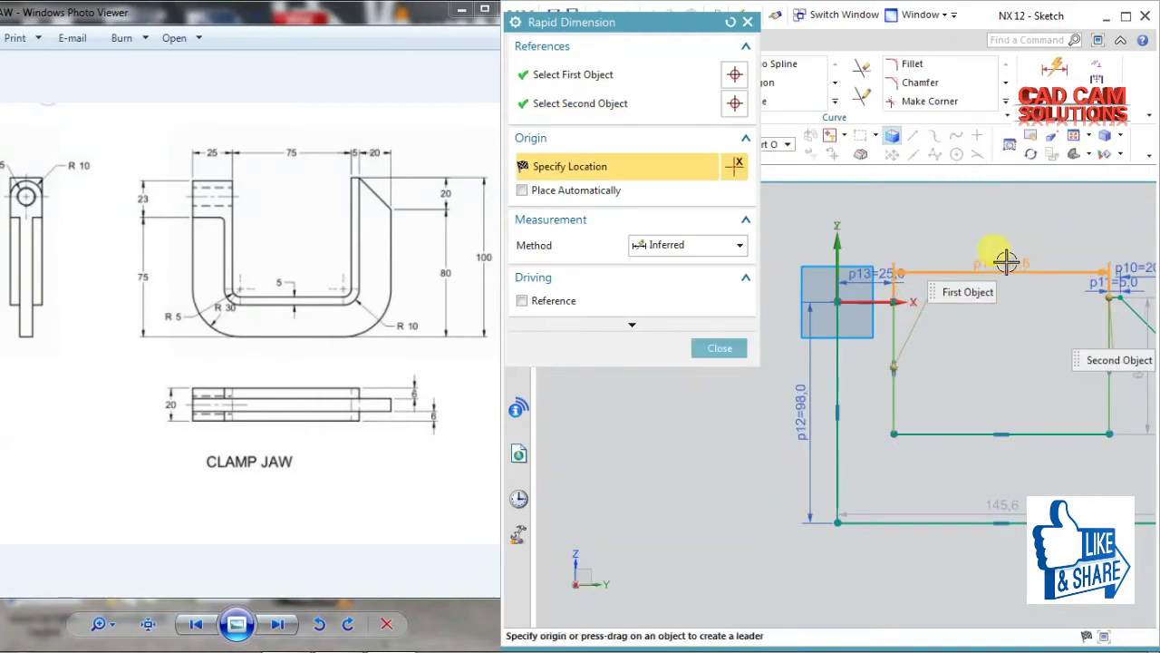
pyautogui.click(1008, 290)
pyautogui.doubleClick(1008, 291)
pyautogui.write('75')
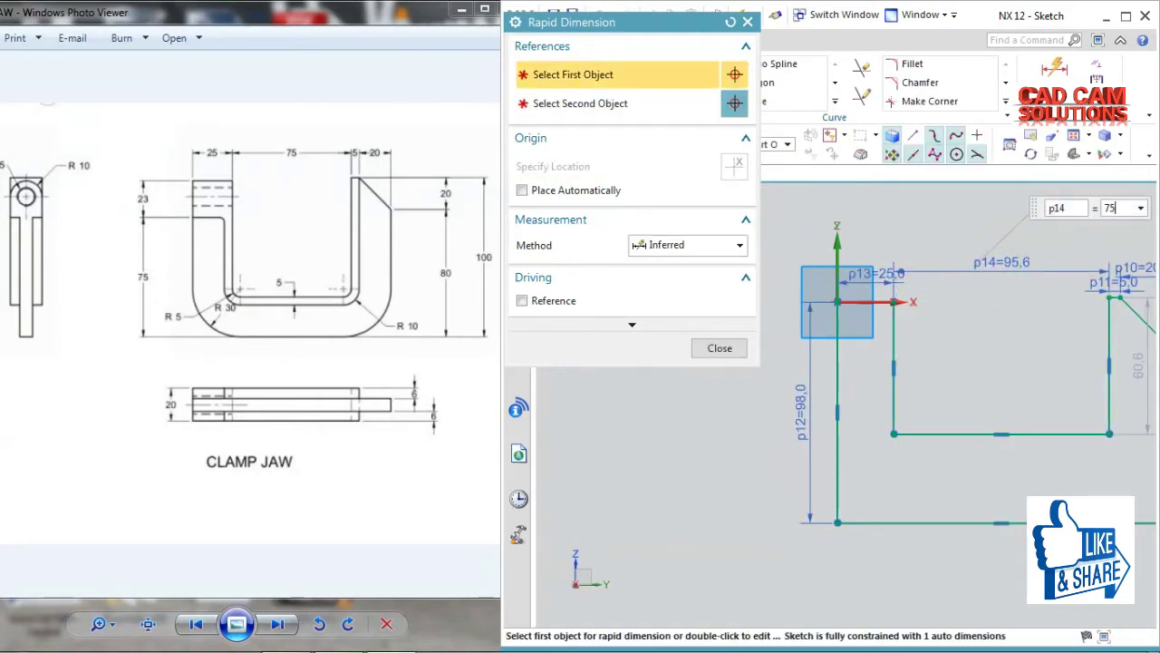
pyautogui.press('Return')
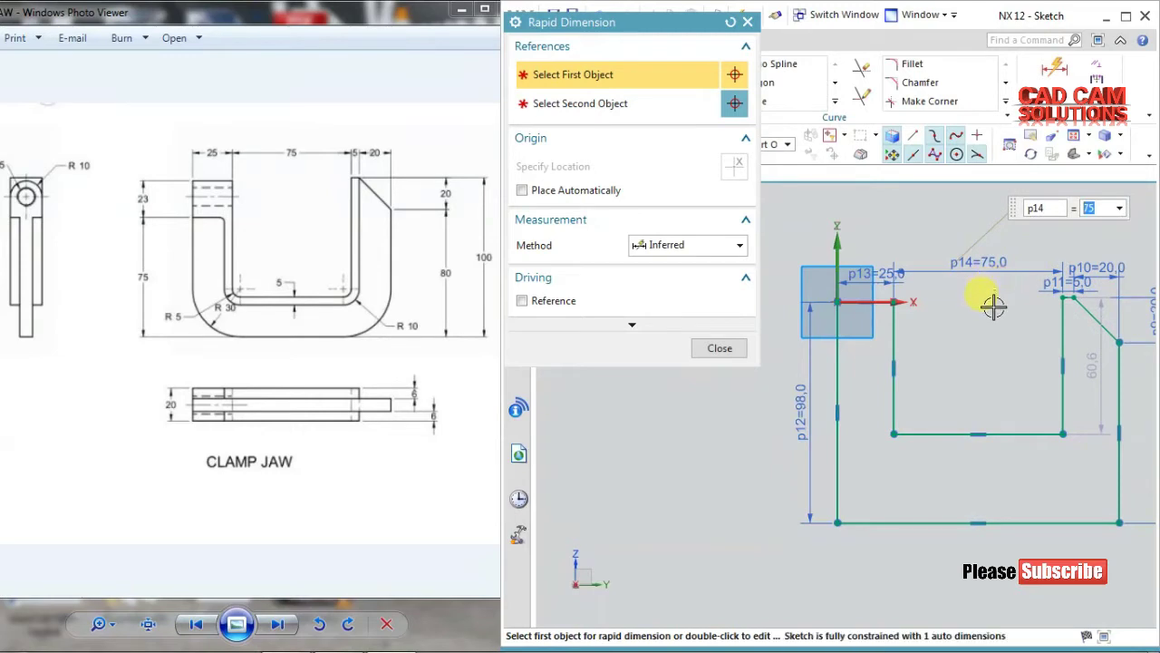
pyautogui.keyDown('shift'); pyautogui.moveTo(961, 321); pyautogui.dragTo(918, 320, button='middle'); pyautogui.keyUp('shift')
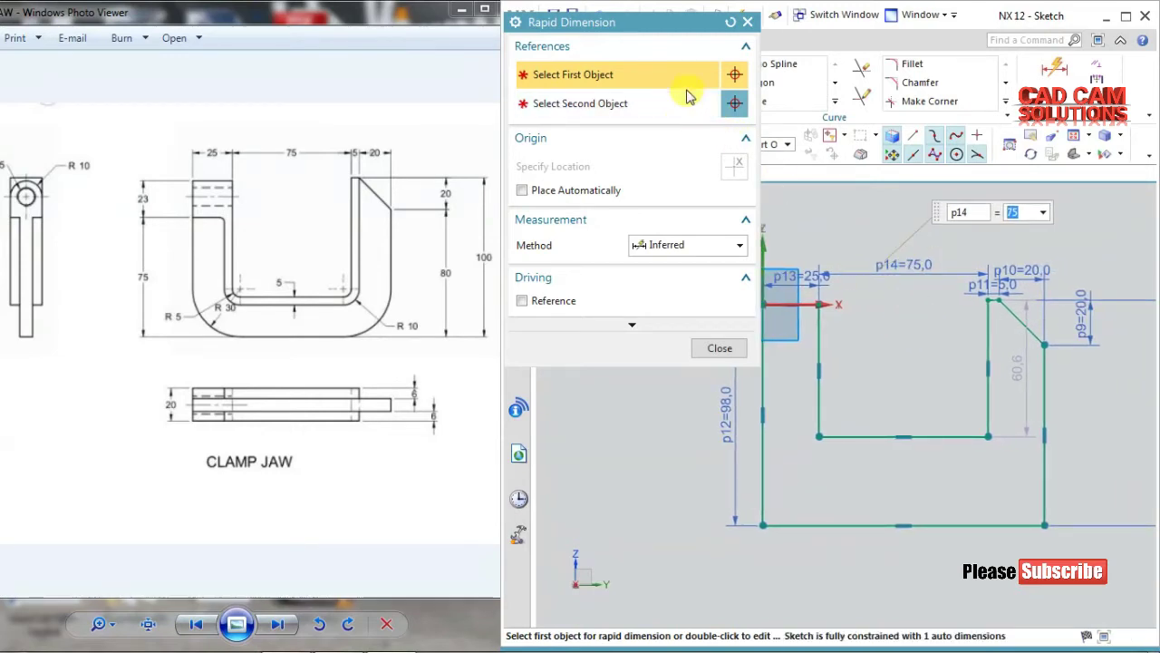
pyautogui.click(701, 349)
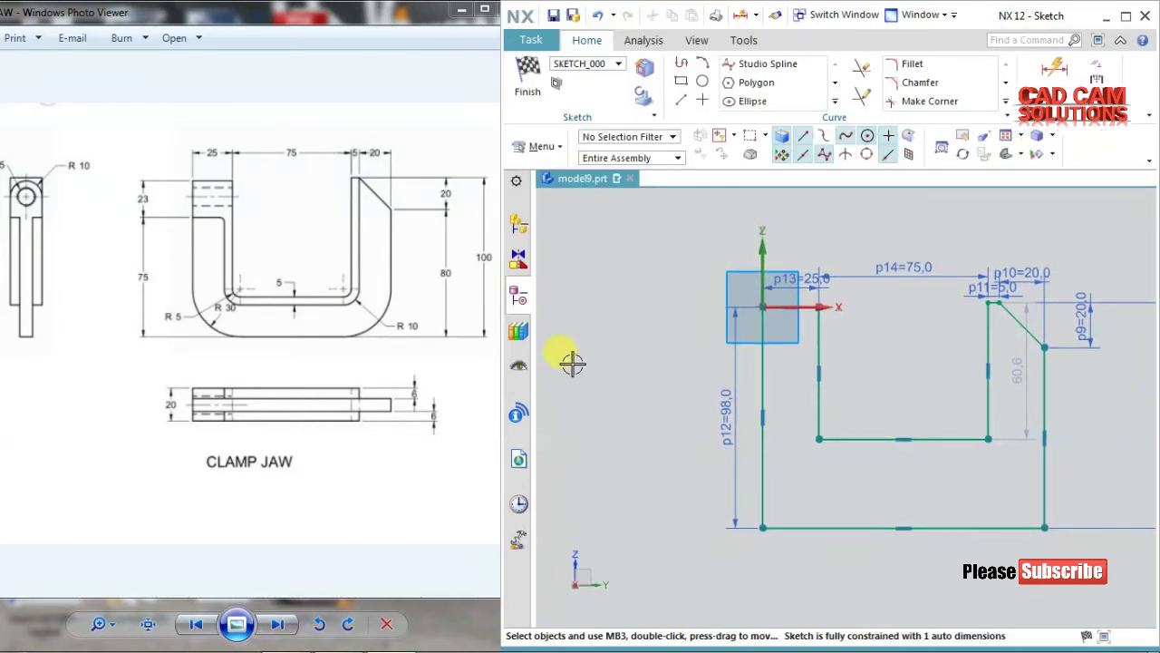
# - Round the two outer bottom corners of the profile with R30 fillets
pyautogui.click(907, 63)
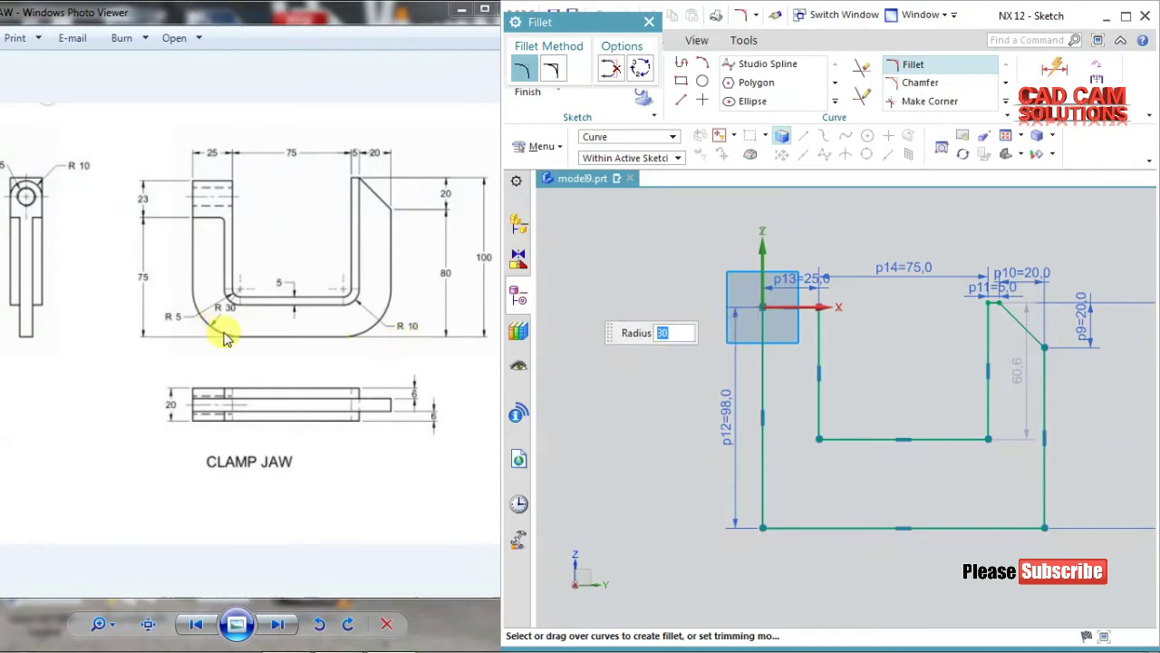
pyautogui.click(519, 460)
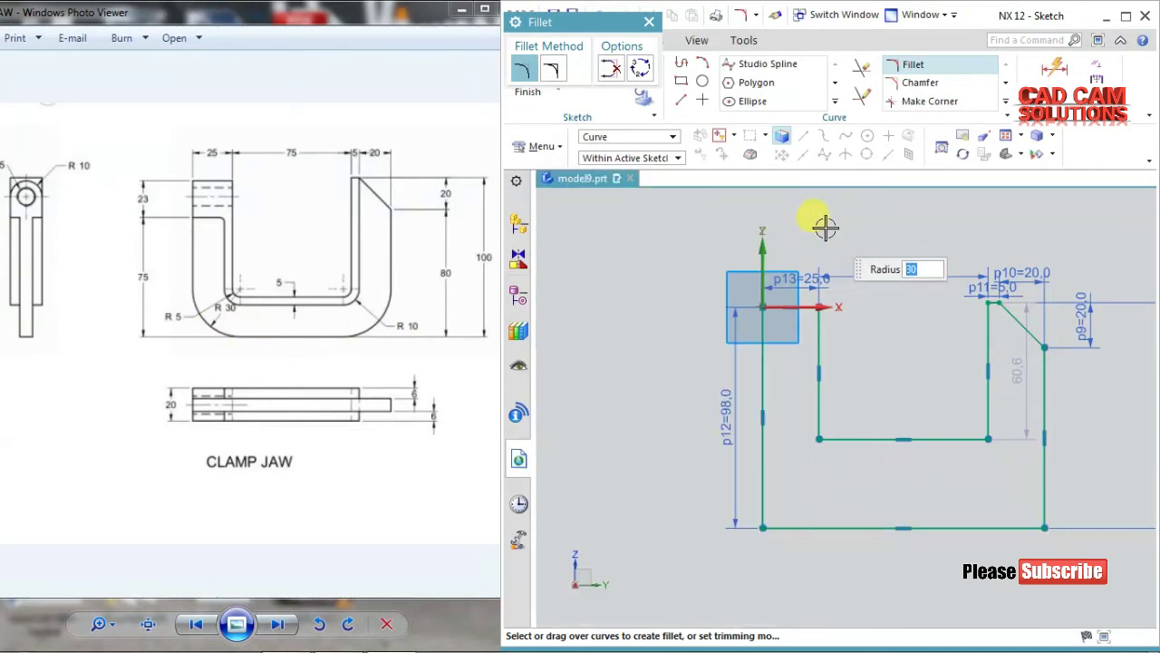
pyautogui.click(790, 525)
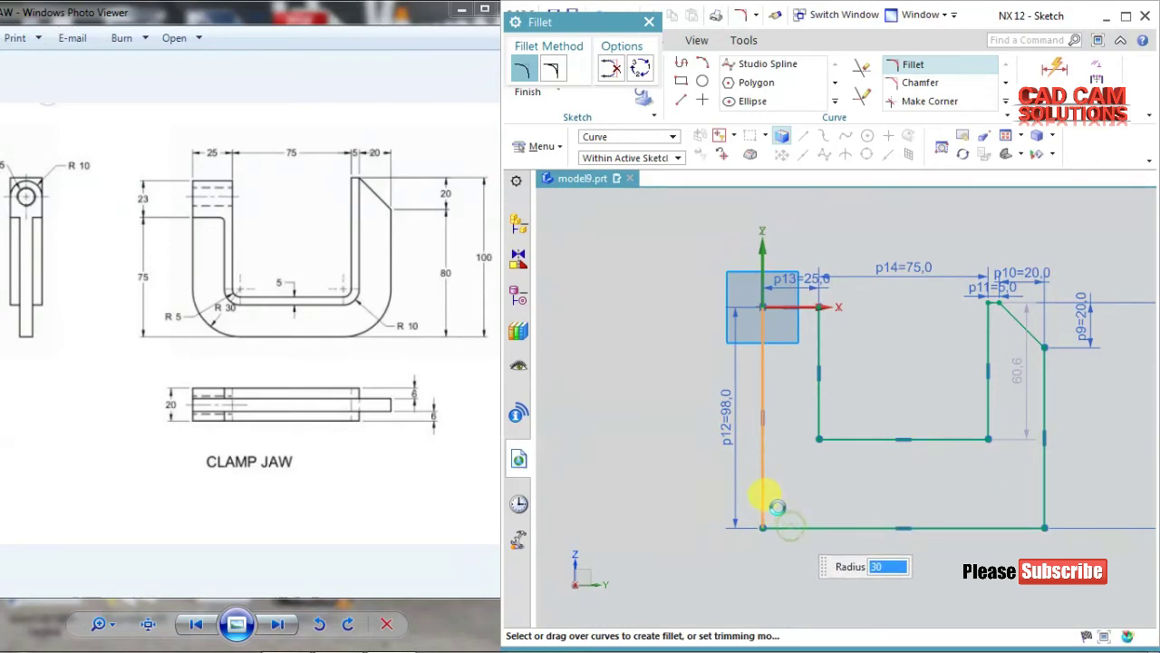
pyautogui.click(775, 508)
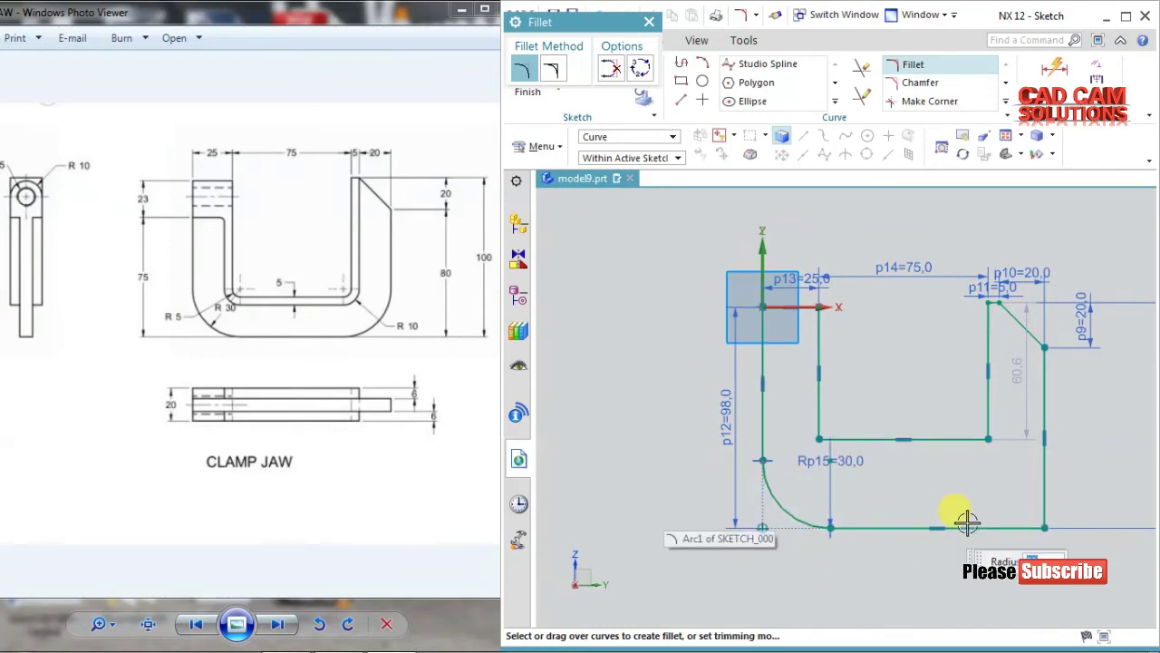
pyautogui.click(1049, 507)
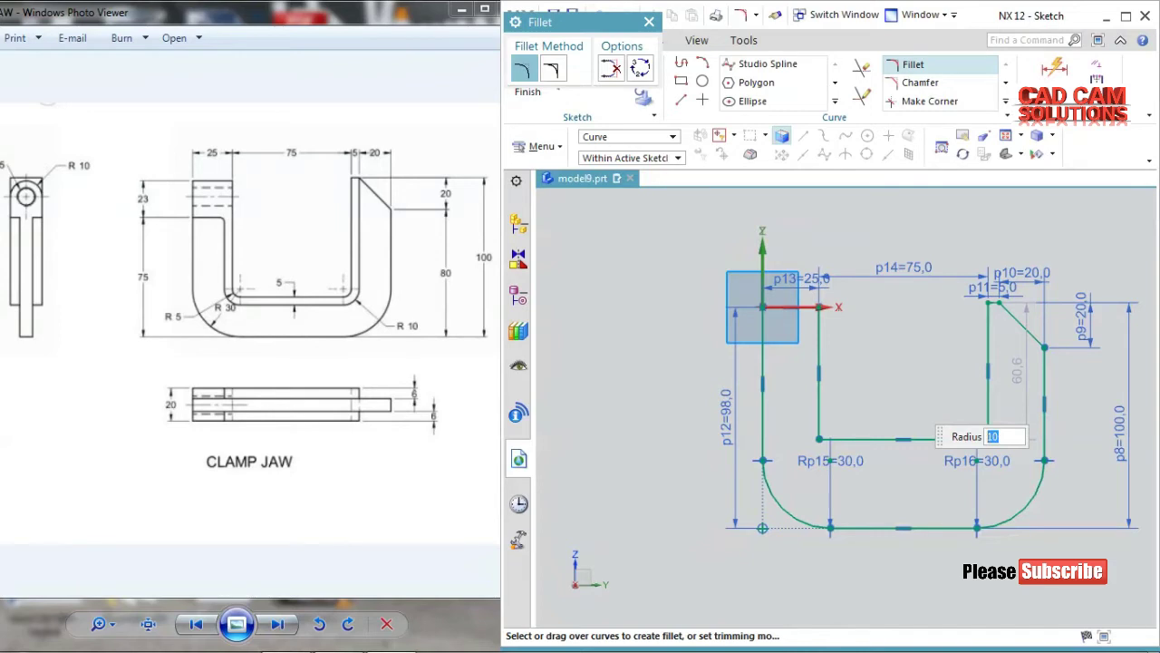
# - Round the two inner bottom corners with R5 fillets
pyautogui.click(818, 422)
pyautogui.click(843, 437)
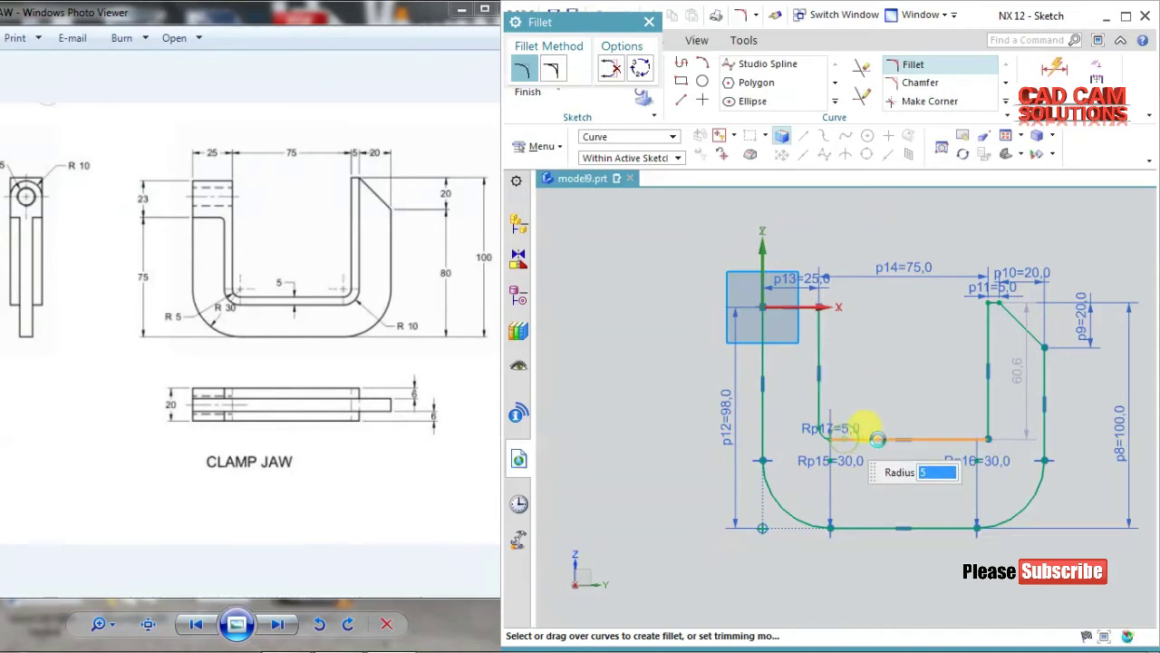
pyautogui.click(940, 418)
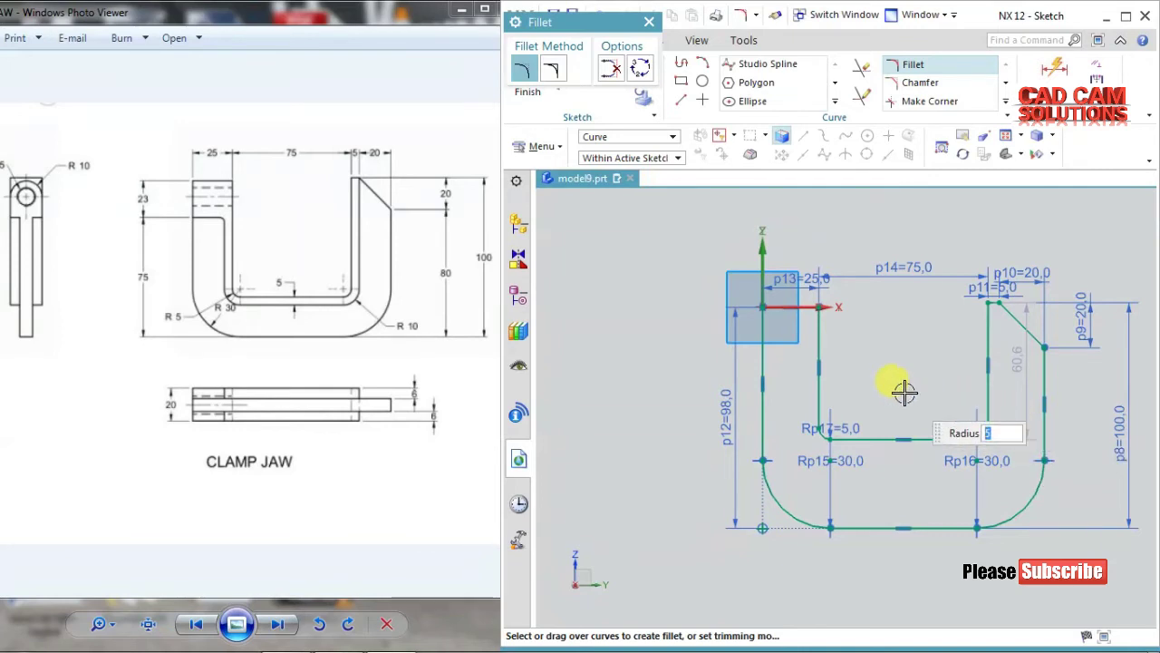
pyautogui.click(986, 439)
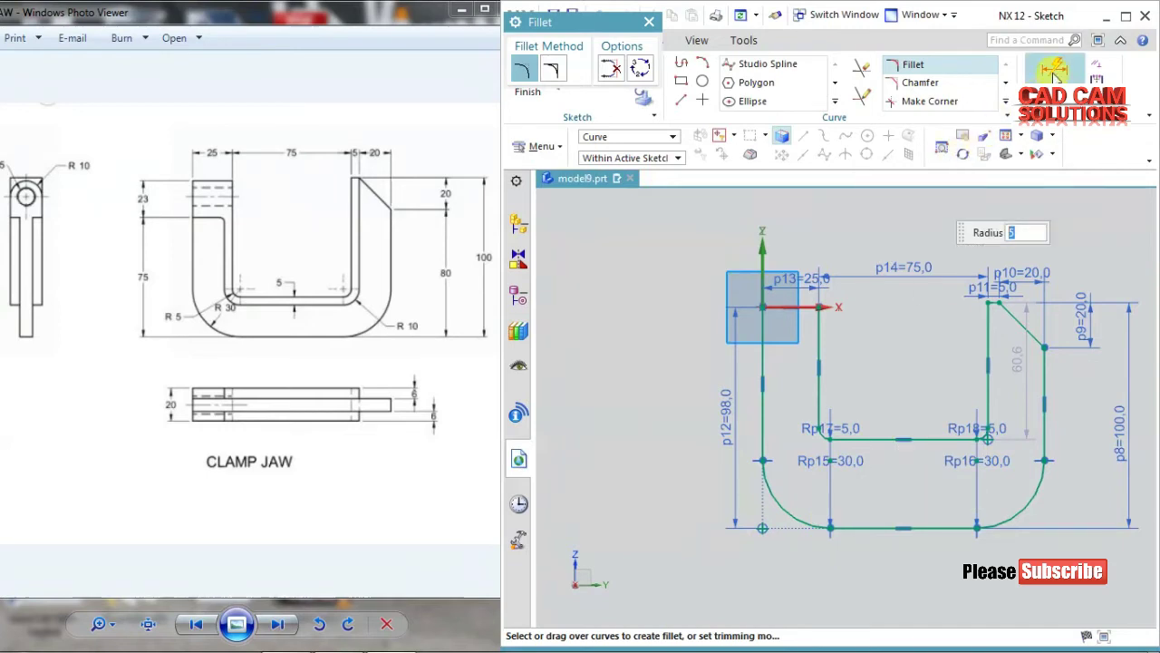
pyautogui.middleClick(952, 173)
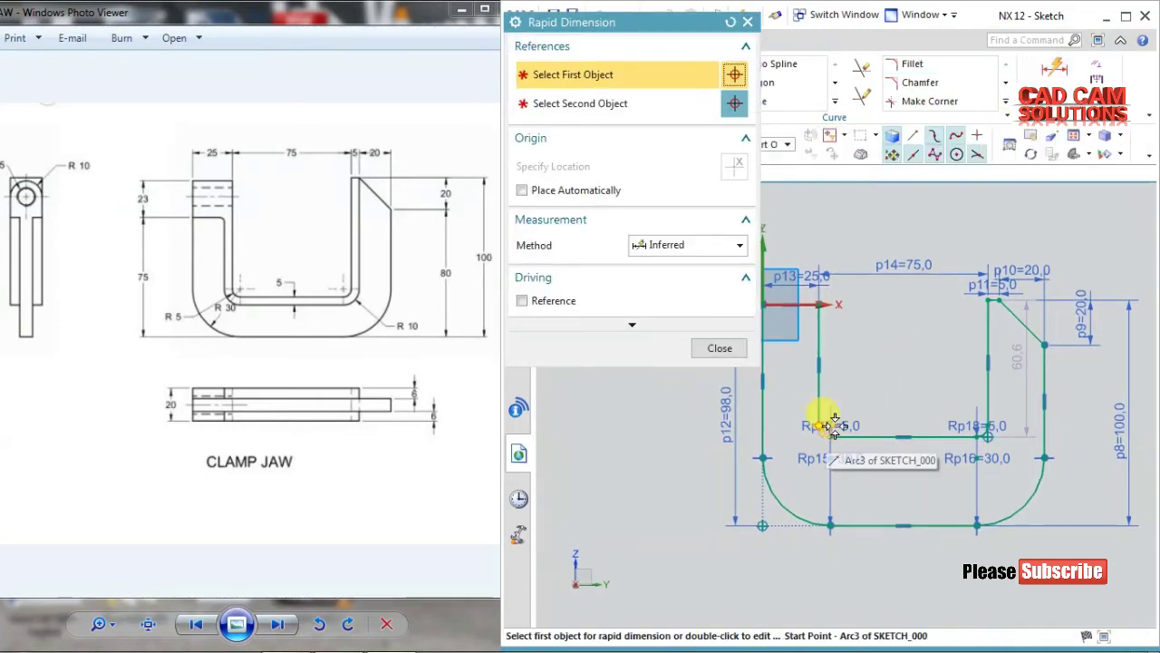
# - Add a 30 dimension between the inner left arc and the lower outer arc
pyautogui.click(827, 422)
pyautogui.click(829, 513)
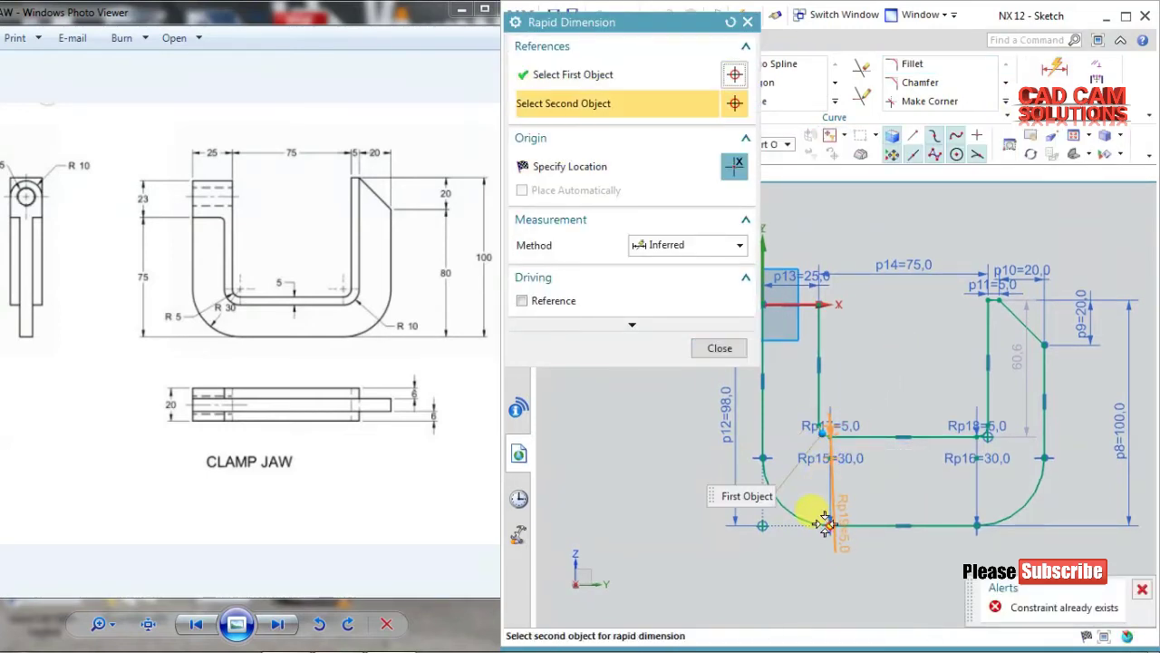
pyautogui.click(857, 479)
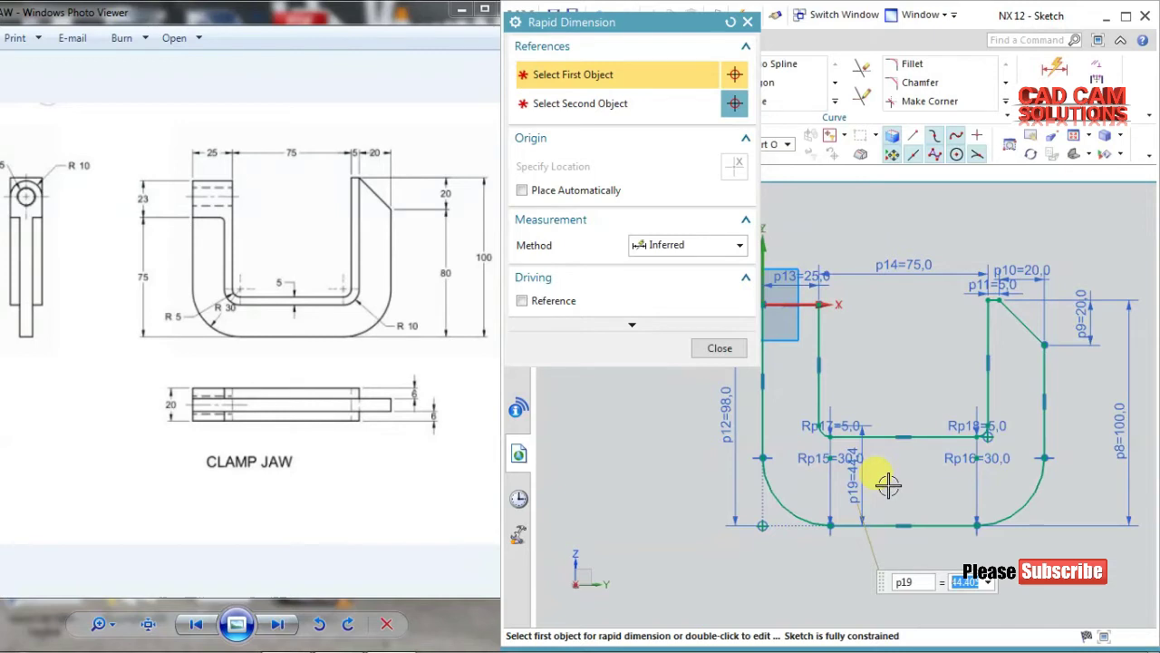
pyautogui.write('30')
pyautogui.press('Return')
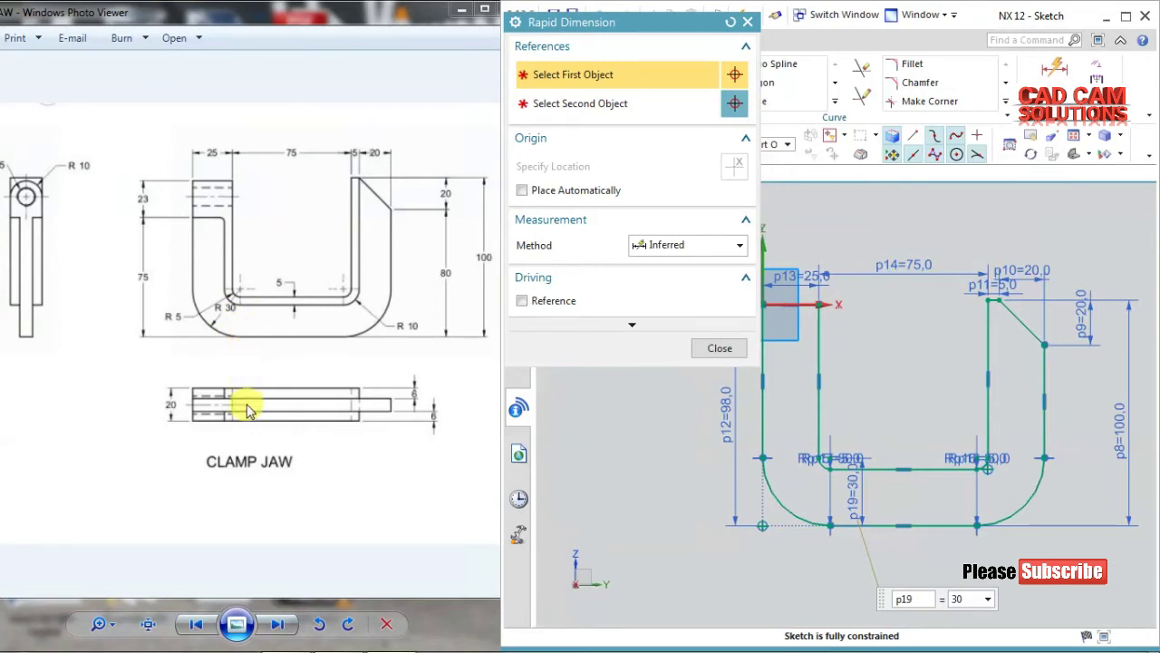
pyautogui.click(518, 499)
pyautogui.click(720, 348)
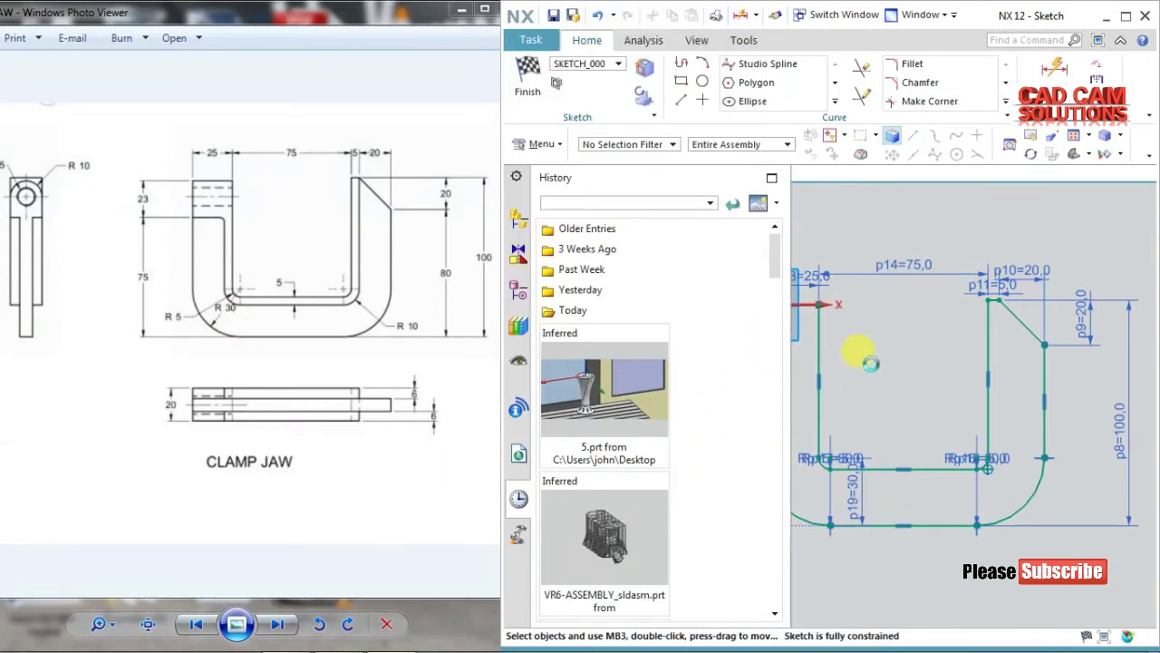
# - Finish the sketch and extrude the U profile symmetrically, 4 mm each side
pyautogui.click(871, 363)
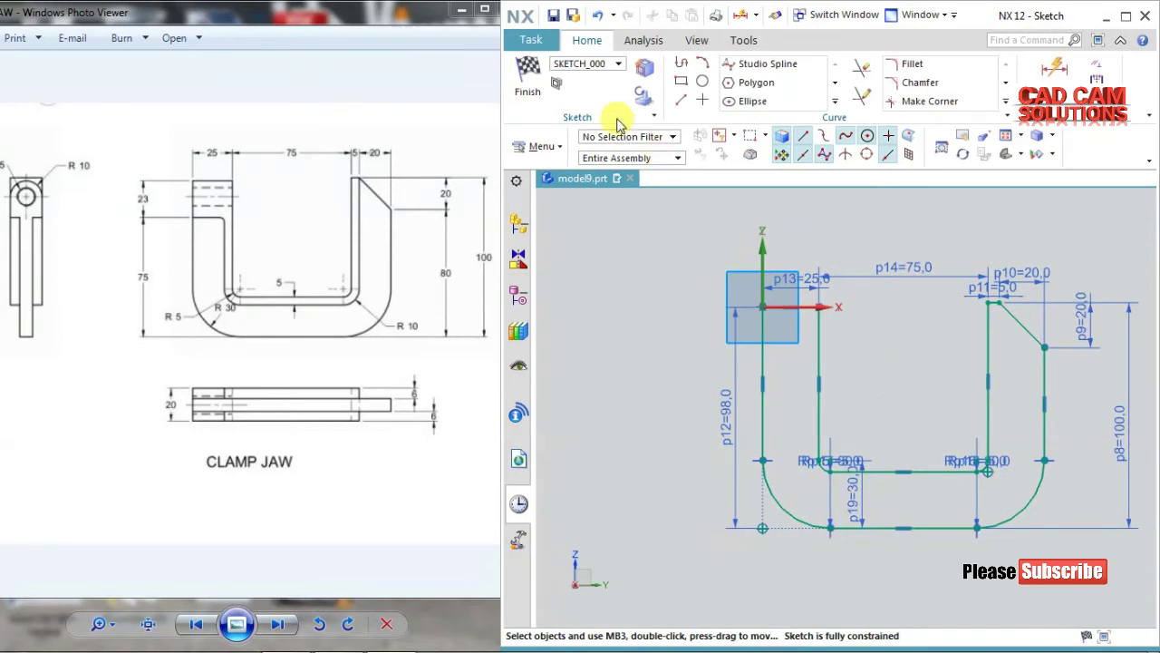
pyautogui.click(527, 80)
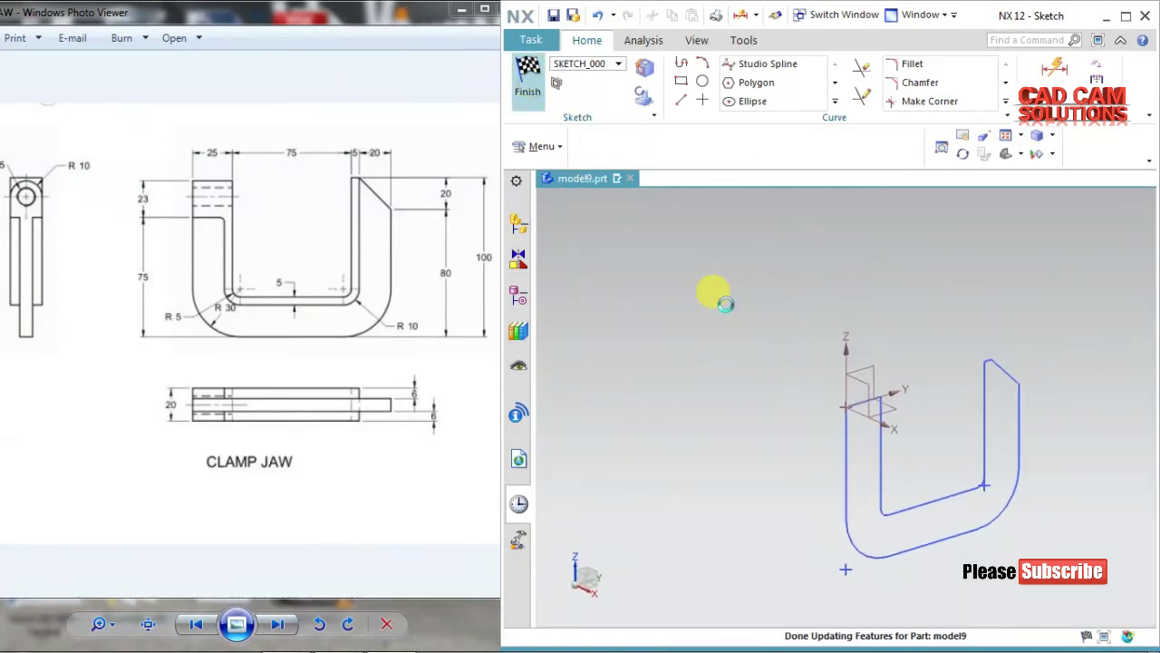
pyautogui.click(623, 84)
pyautogui.click(848, 456)
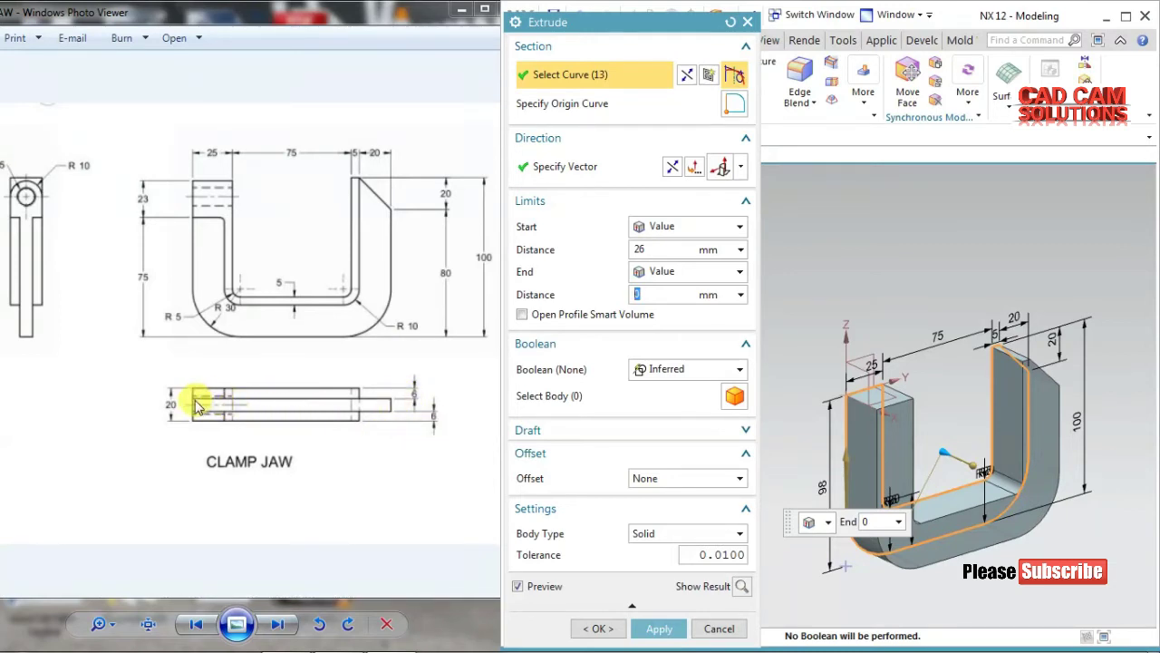
pyautogui.click(685, 226)
pyautogui.click(678, 263)
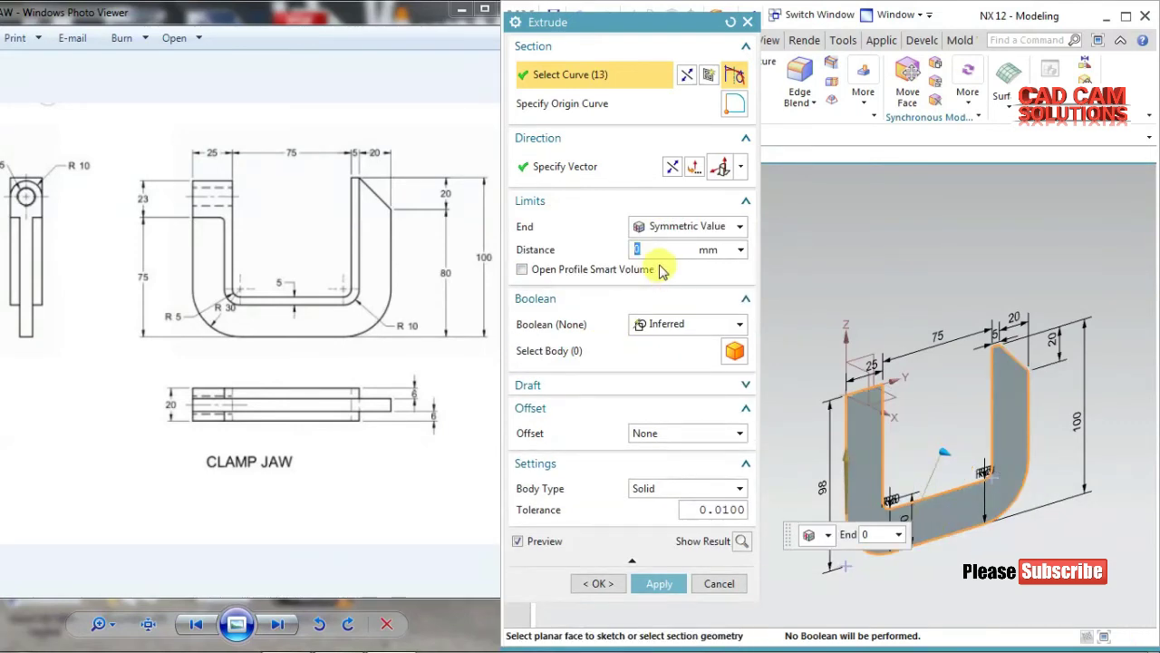
pyautogui.write('4')
pyautogui.press('Return')
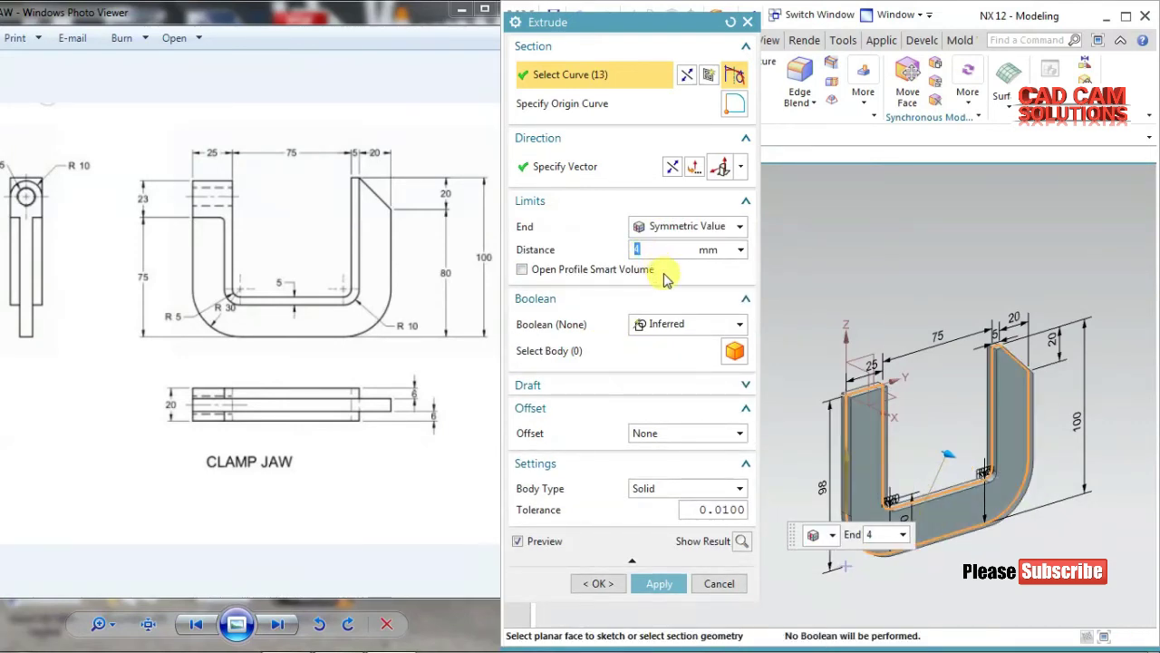
pyautogui.click(659, 583)
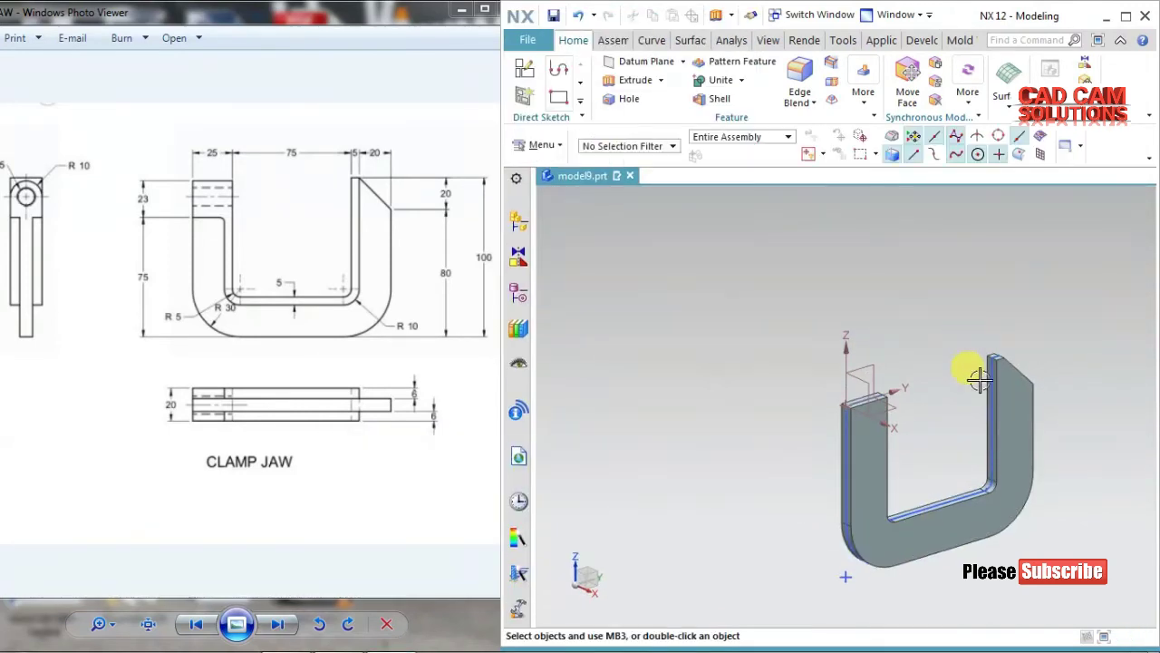
# - Fit the model in view and start a sketch on the YZ datum plane
pyautogui.click(1000, 498)
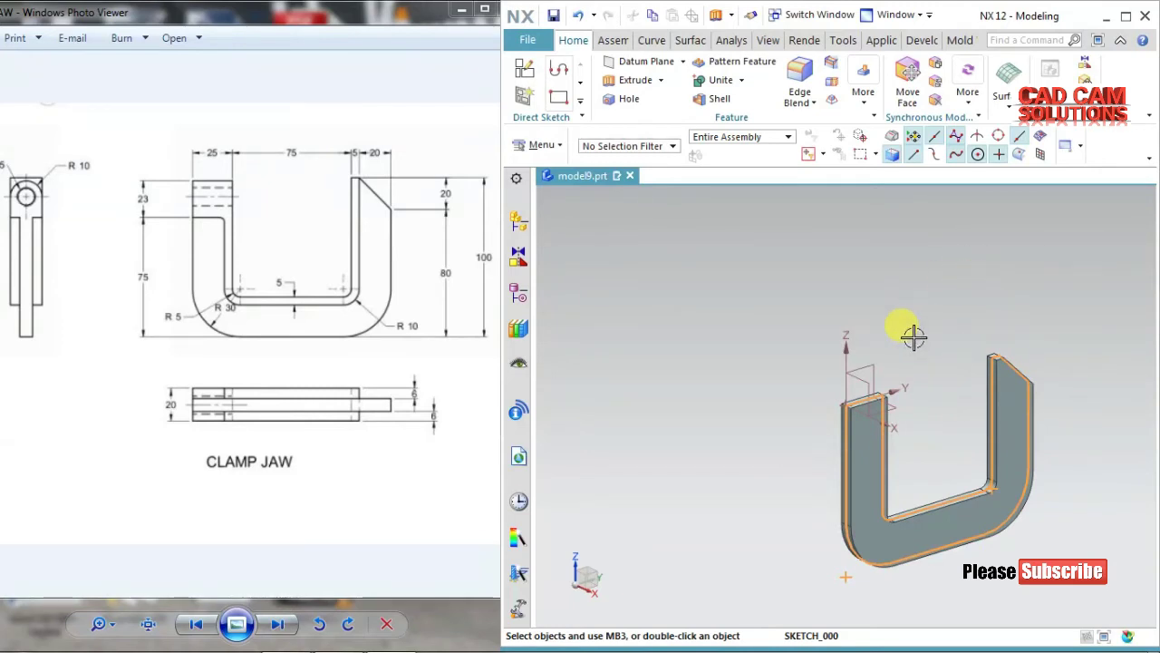
pyautogui.hotkey('ctrl', 'f')
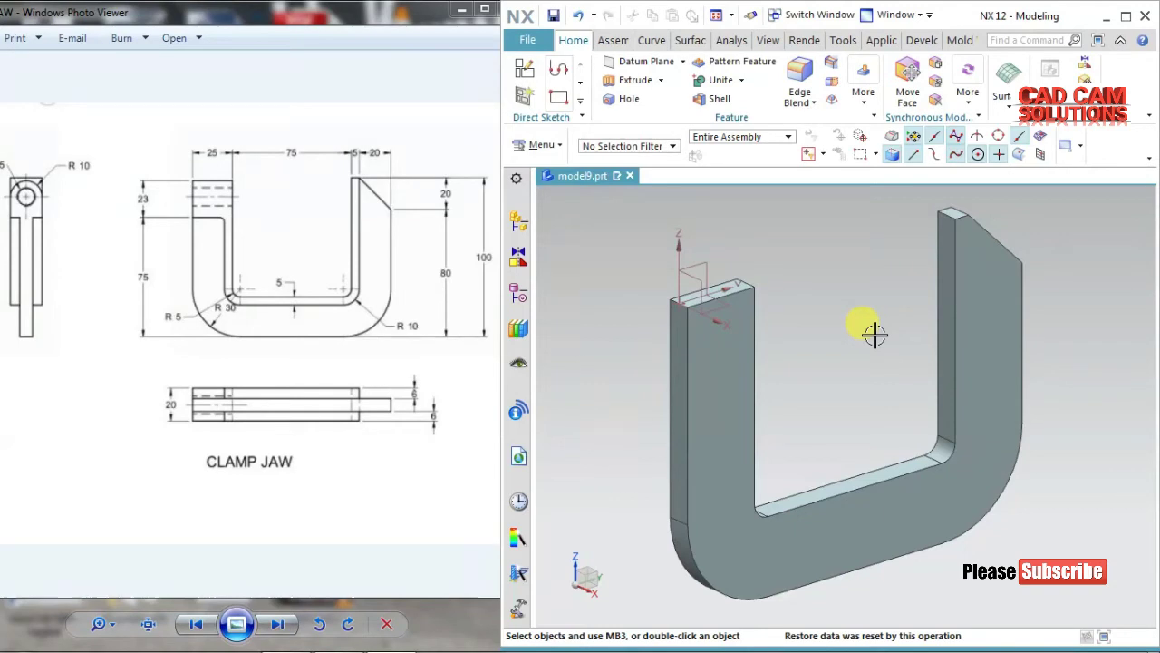
pyautogui.click(524, 69)
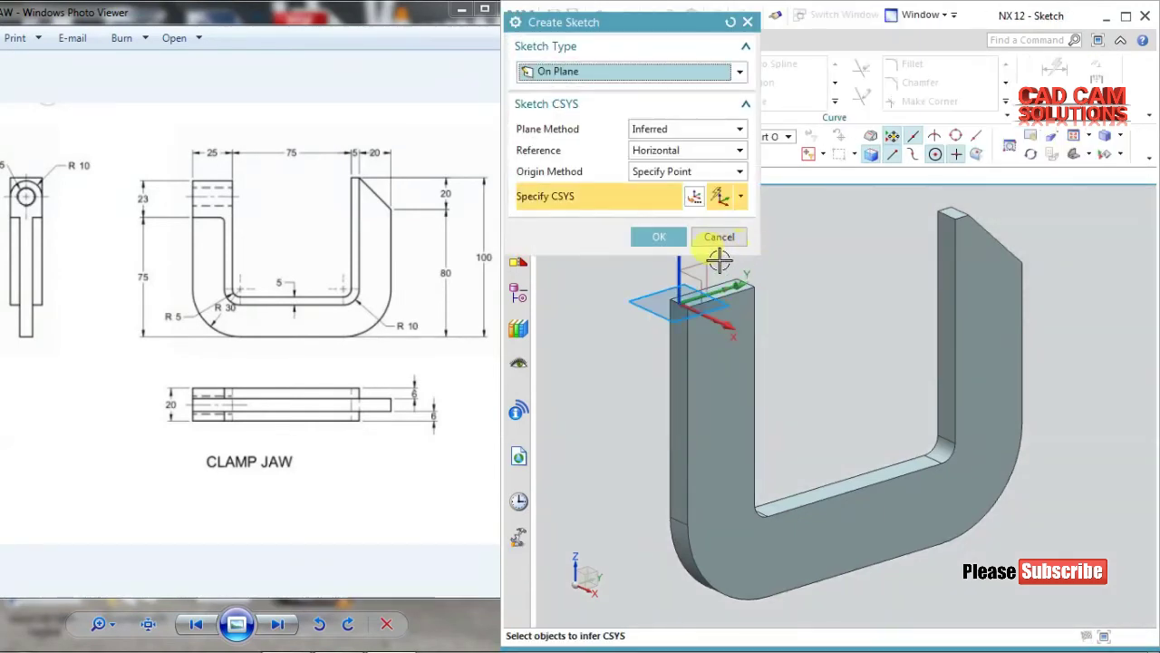
pyautogui.click(680, 272)
pyautogui.click(658, 238)
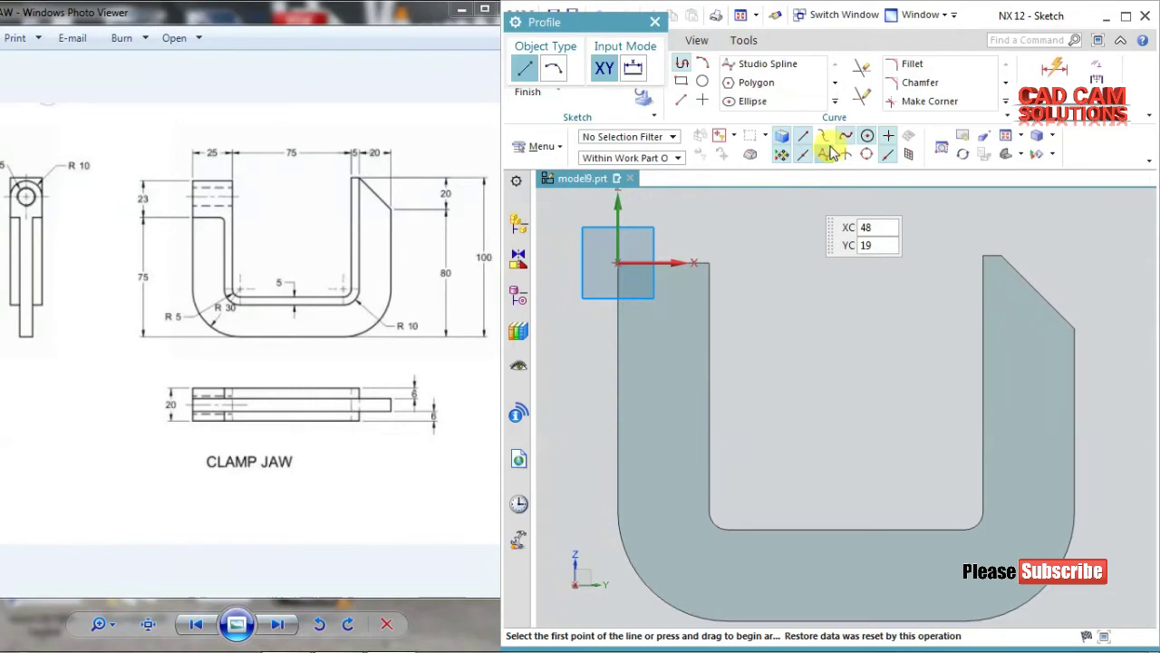
# - Project the inner left edge, bottom rounds, bottom edge and inner right edge as connected curves
pyautogui.click(834, 100)
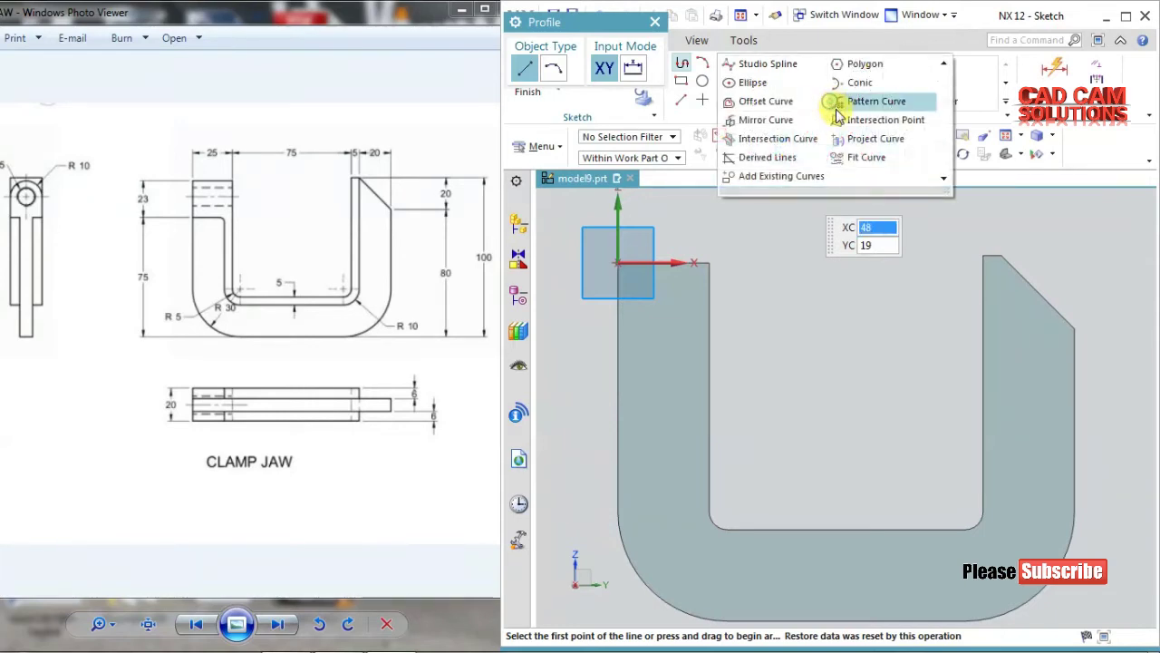
pyautogui.click(868, 147)
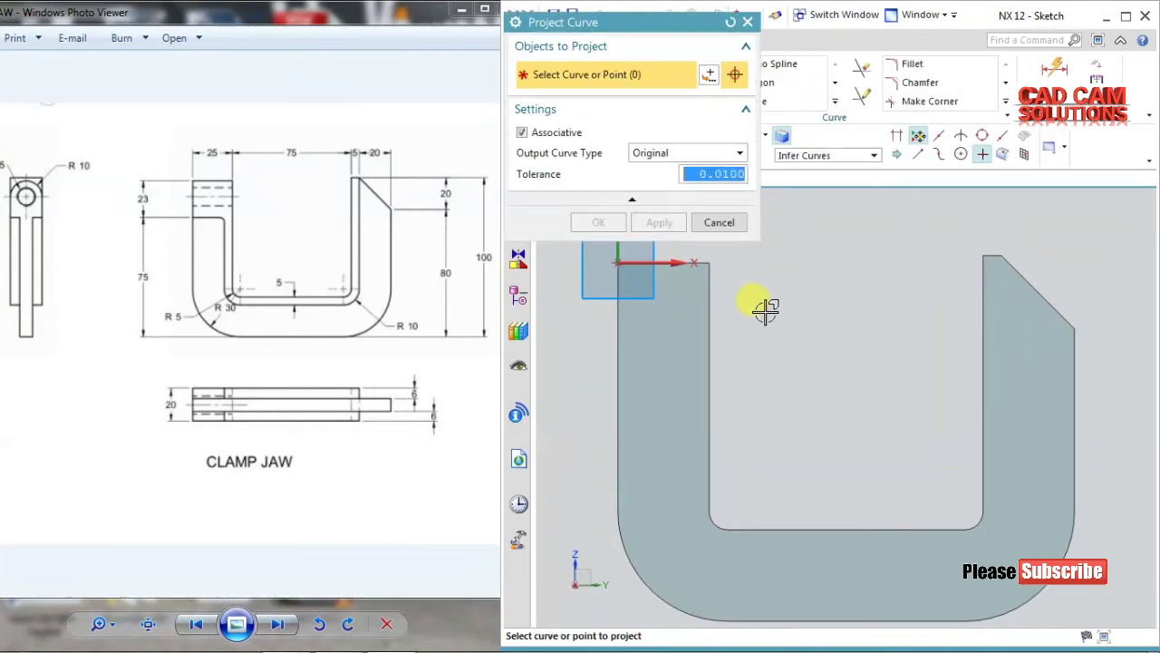
pyautogui.click(711, 322)
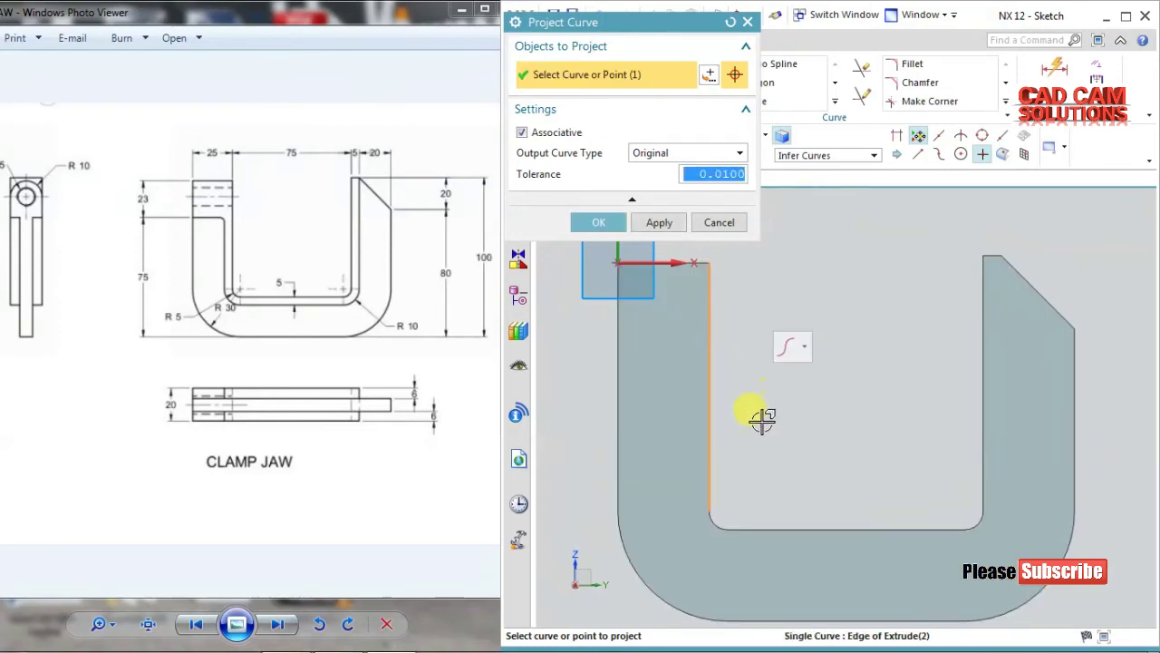
pyautogui.click(805, 358)
pyautogui.click(821, 393)
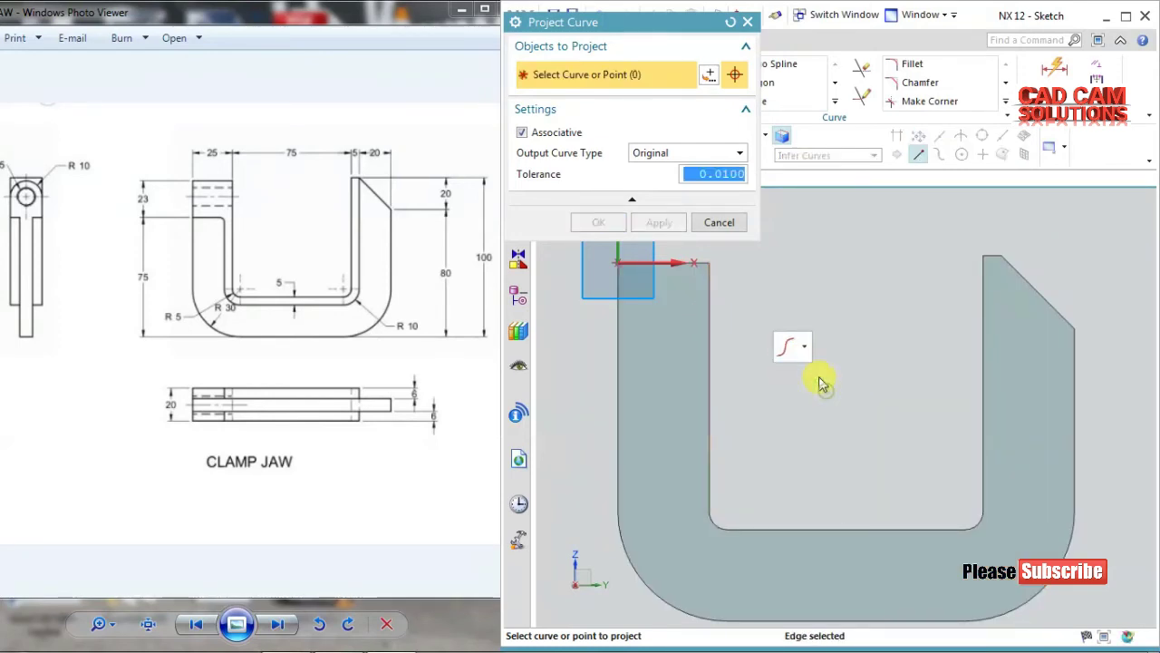
pyautogui.click(715, 519)
pyautogui.click(756, 525)
pyautogui.click(973, 522)
pyautogui.click(979, 486)
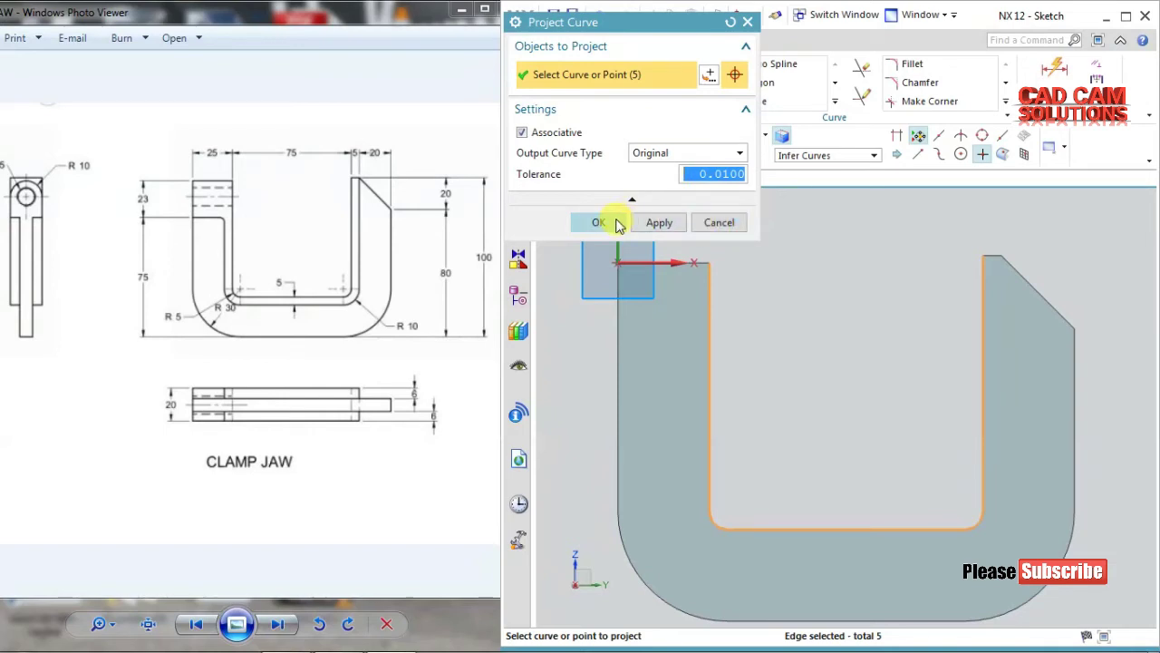
pyautogui.click(616, 225)
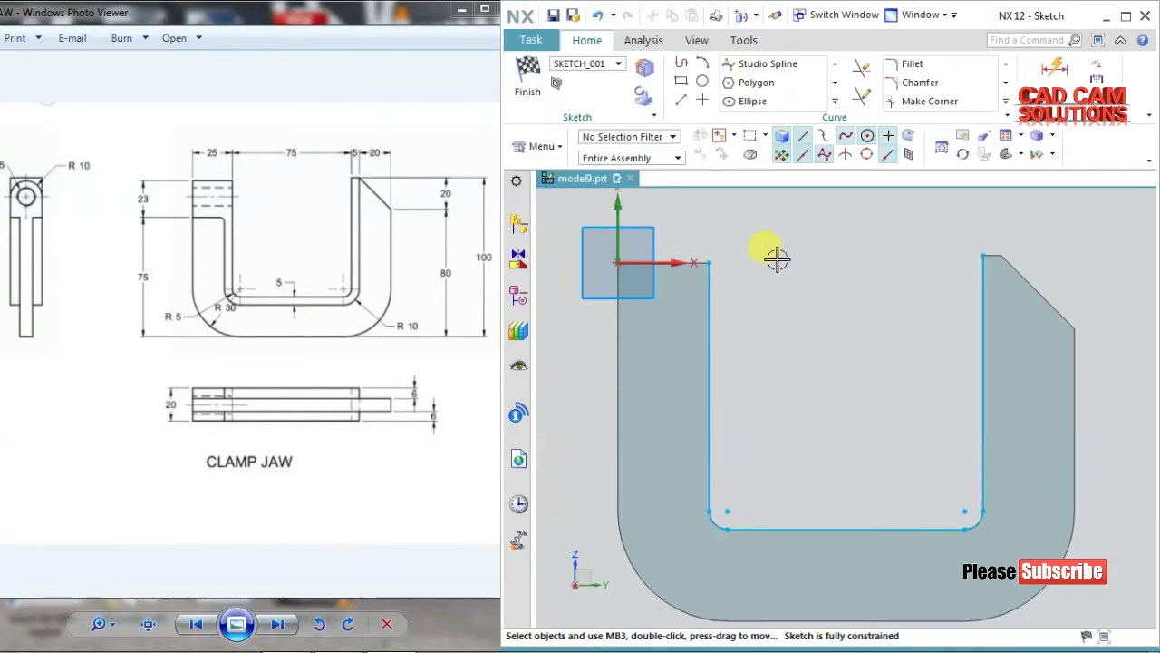
# - Offset the connected chain of projected inner curves 5 mm outward, reversing the direction
pyautogui.click(835, 101)
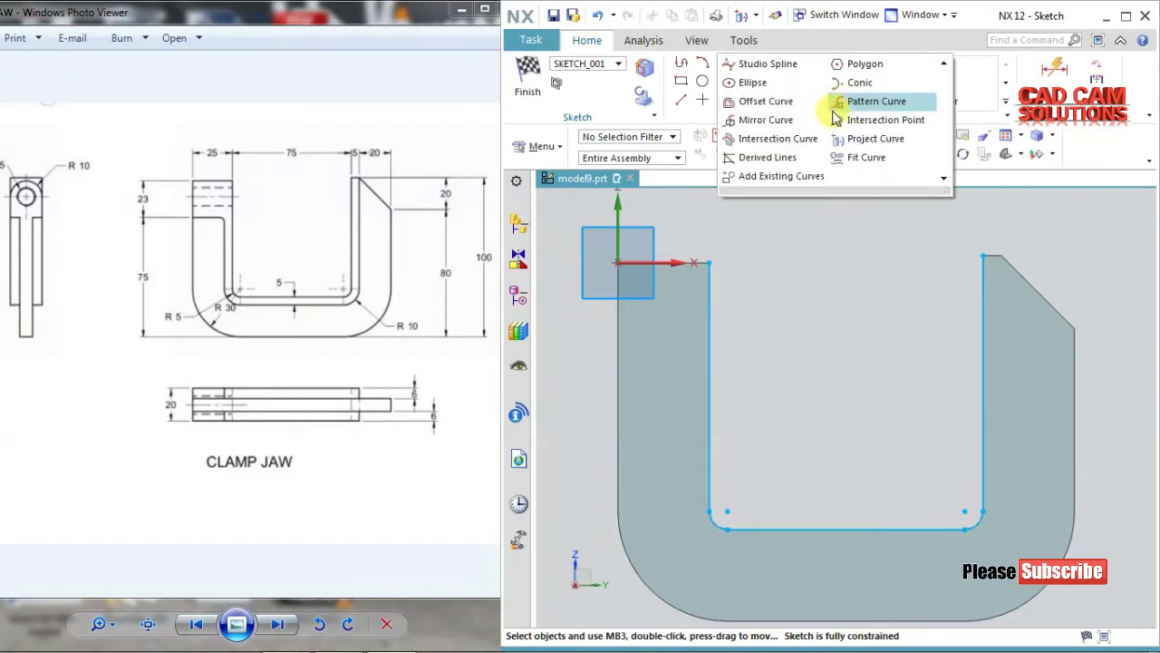
pyautogui.click(780, 110)
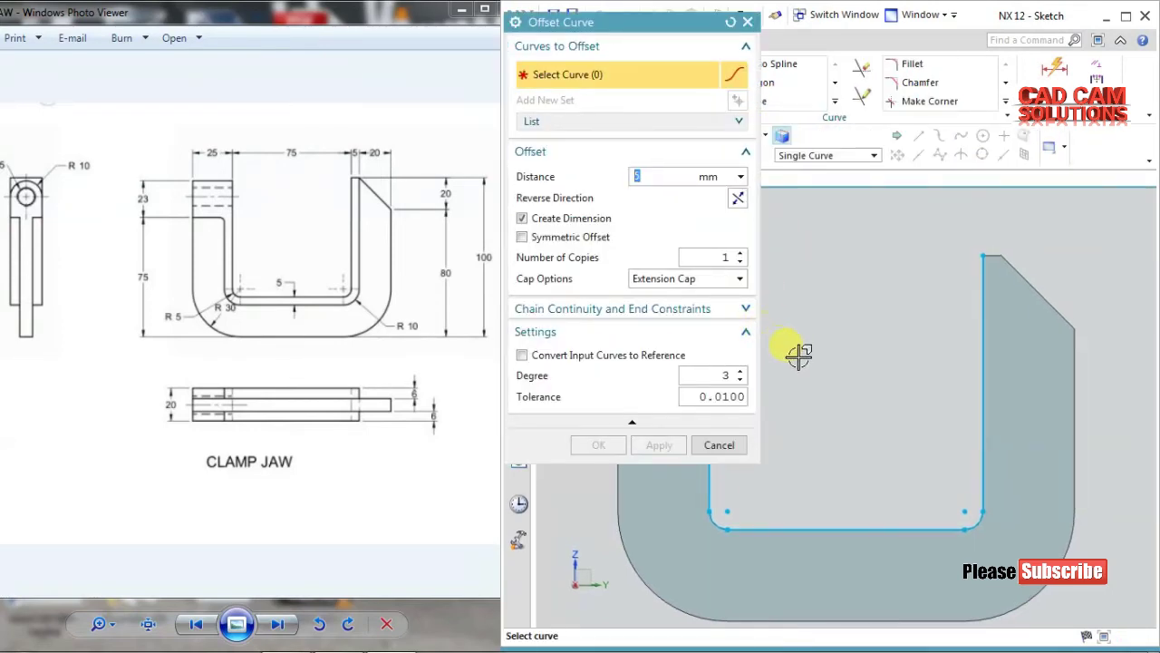
pyautogui.click(986, 320)
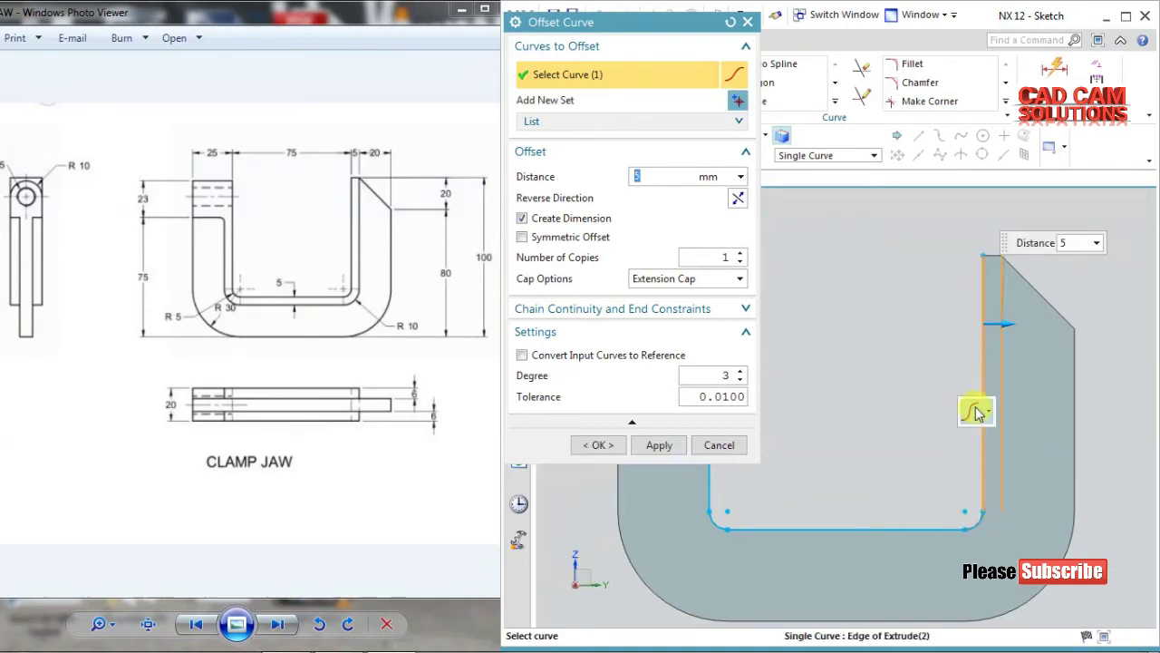
pyautogui.click(978, 411)
pyautogui.click(996, 456)
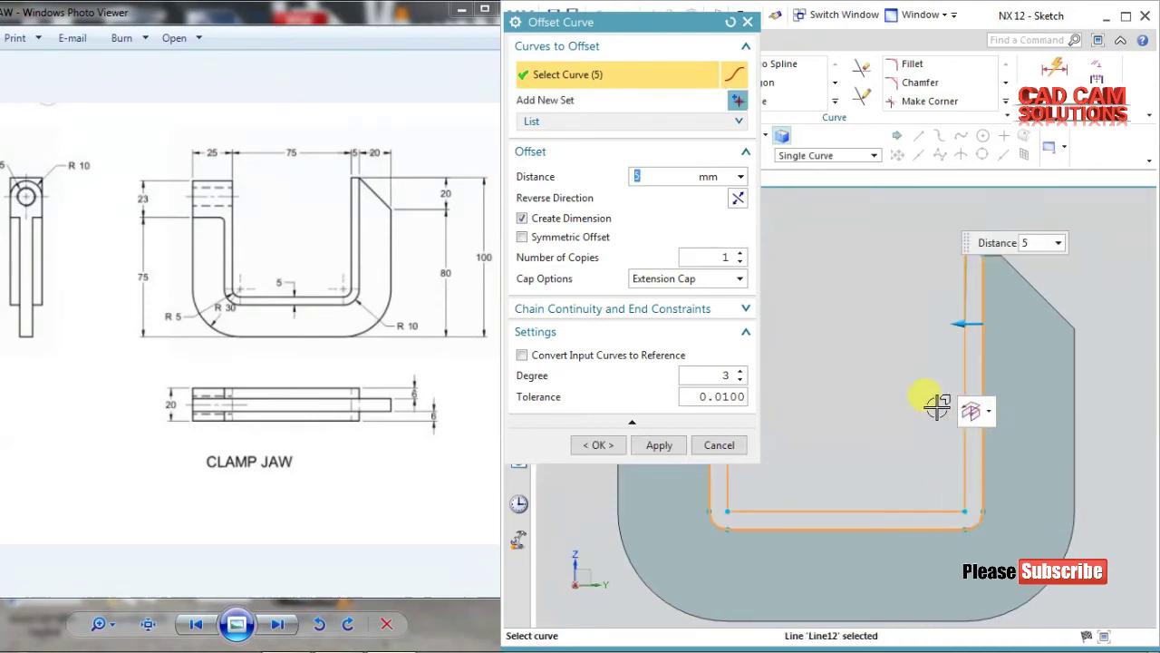
pyautogui.click(737, 198)
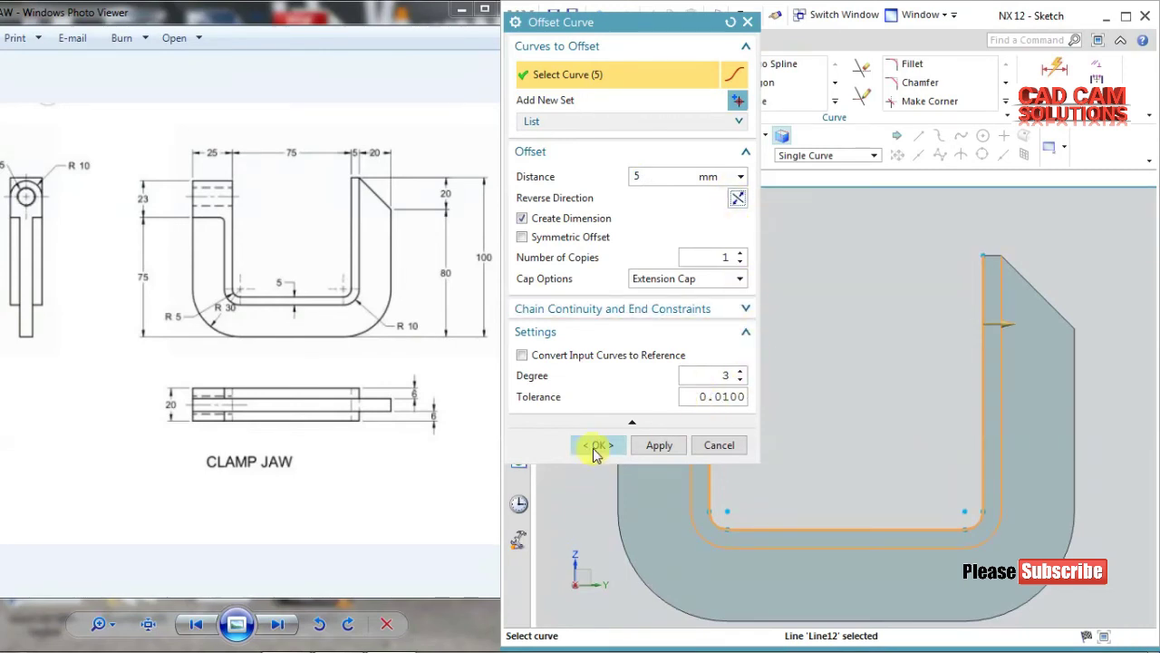
pyautogui.click(596, 448)
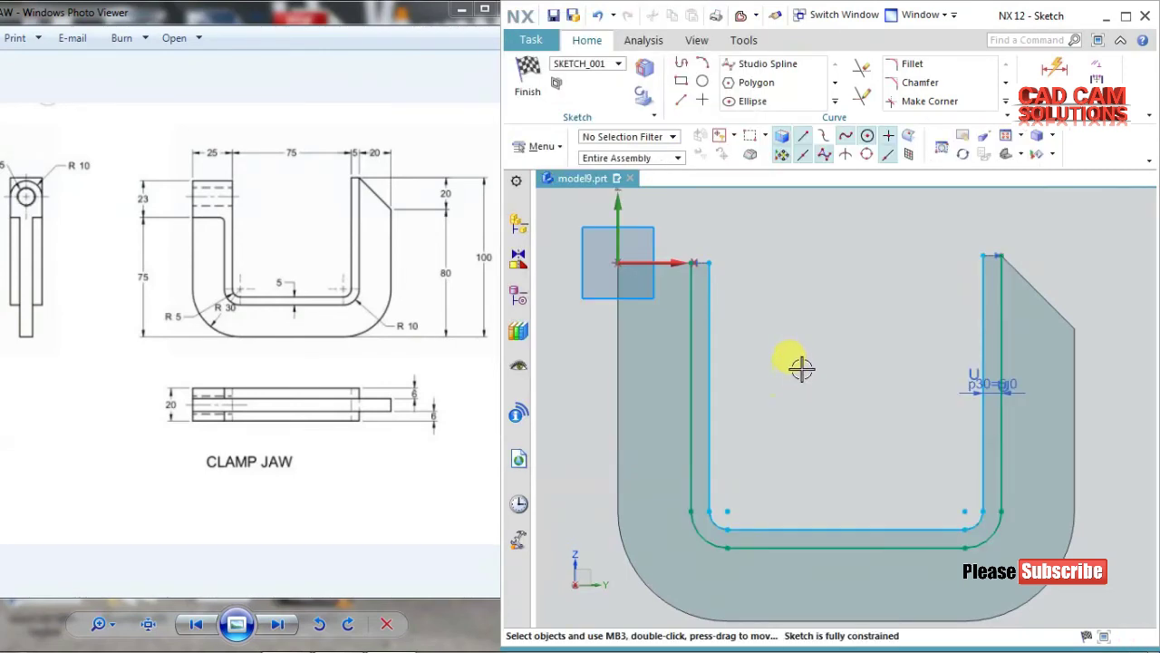
# - Draw a 5 mm horizontal line at the top from Line13's upper end point
pyautogui.click(681, 99)
pyautogui.scroll(2, 695, 260)
pyautogui.scroll(-1, 854, 290)
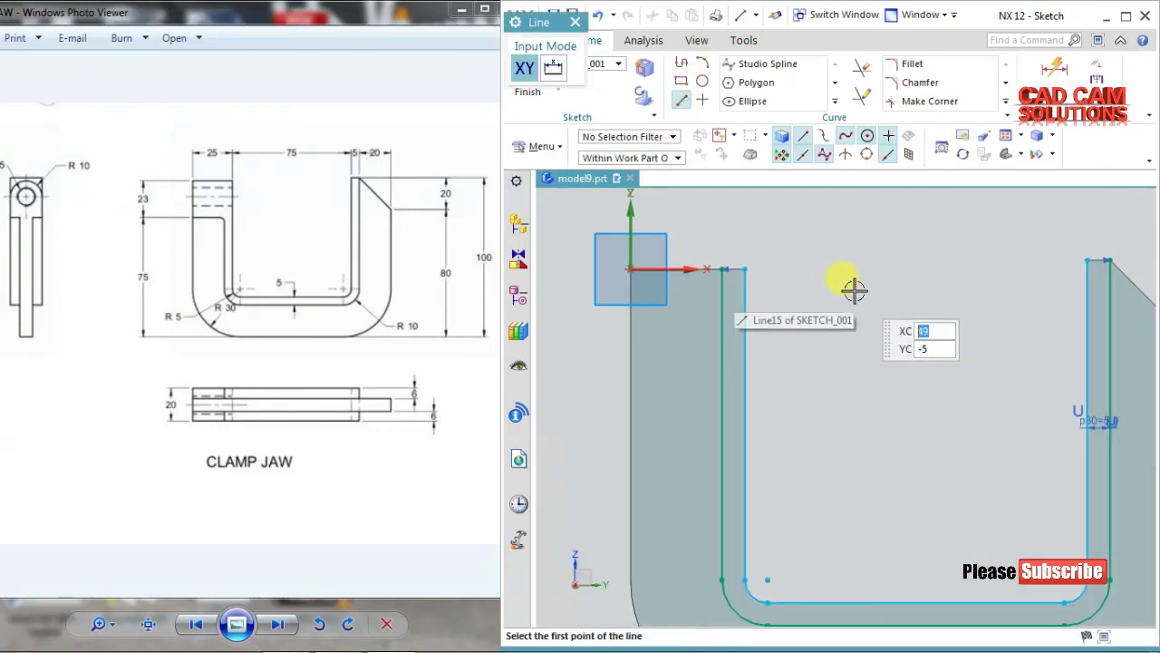
pyautogui.scroll(-1, 854, 290)
pyautogui.scroll(3, 1066, 259)
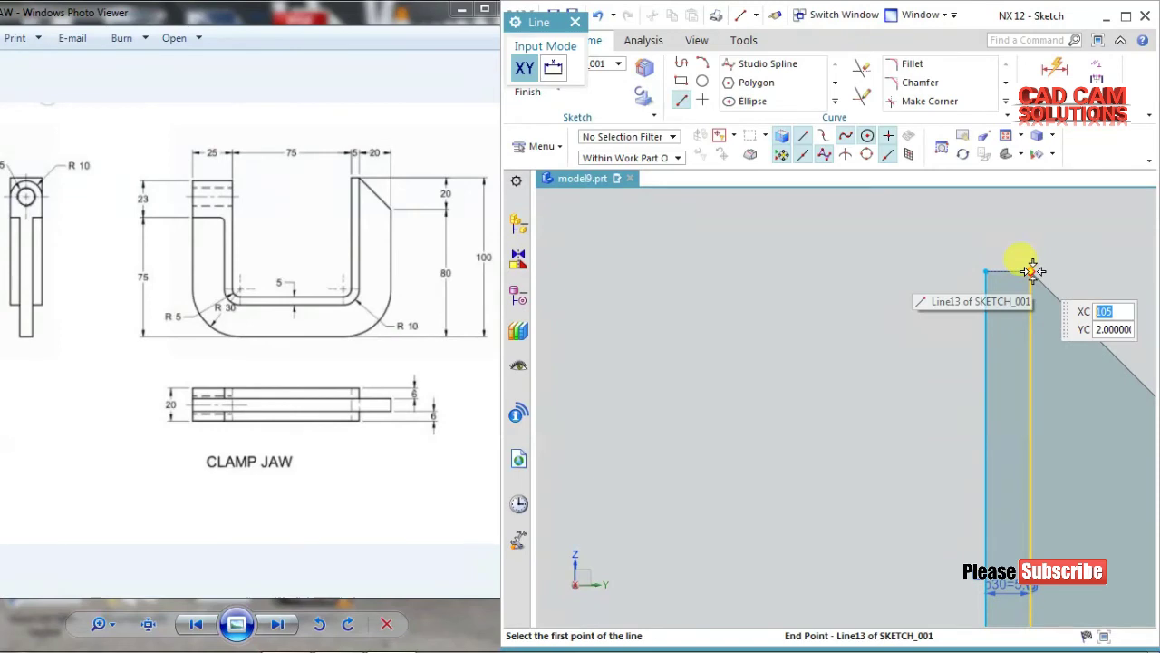
pyautogui.click(1032, 270)
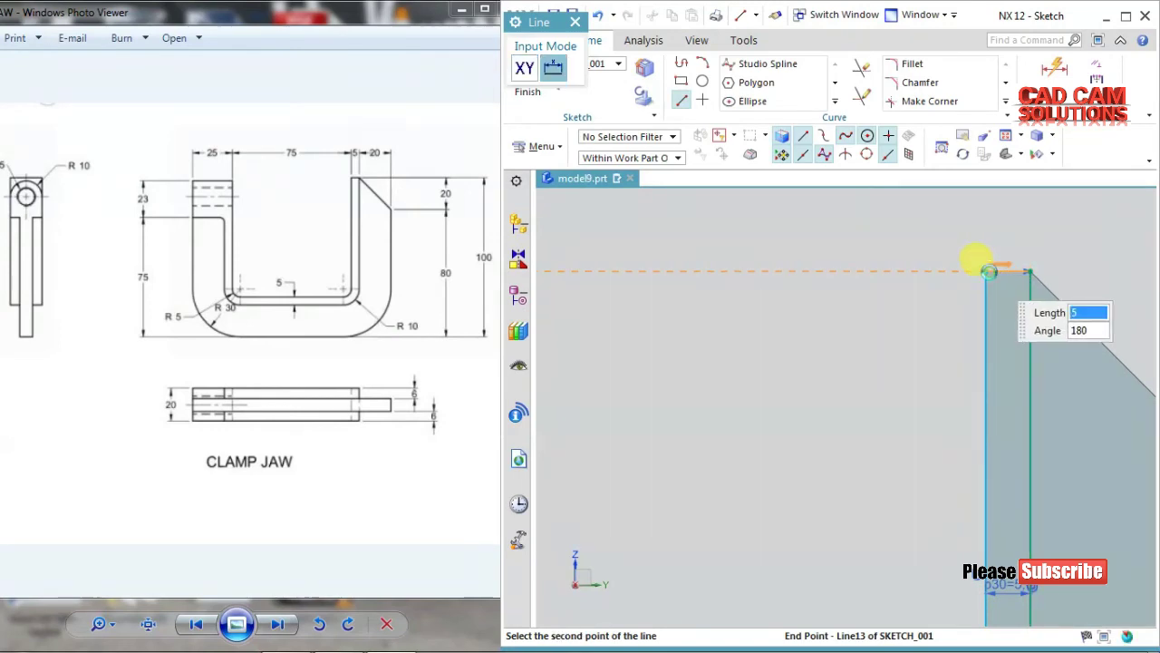
pyautogui.click(990, 270)
pyautogui.press('Escape')
pyautogui.scroll(-2, 873, 277)
pyautogui.scroll(-1, 873, 276)
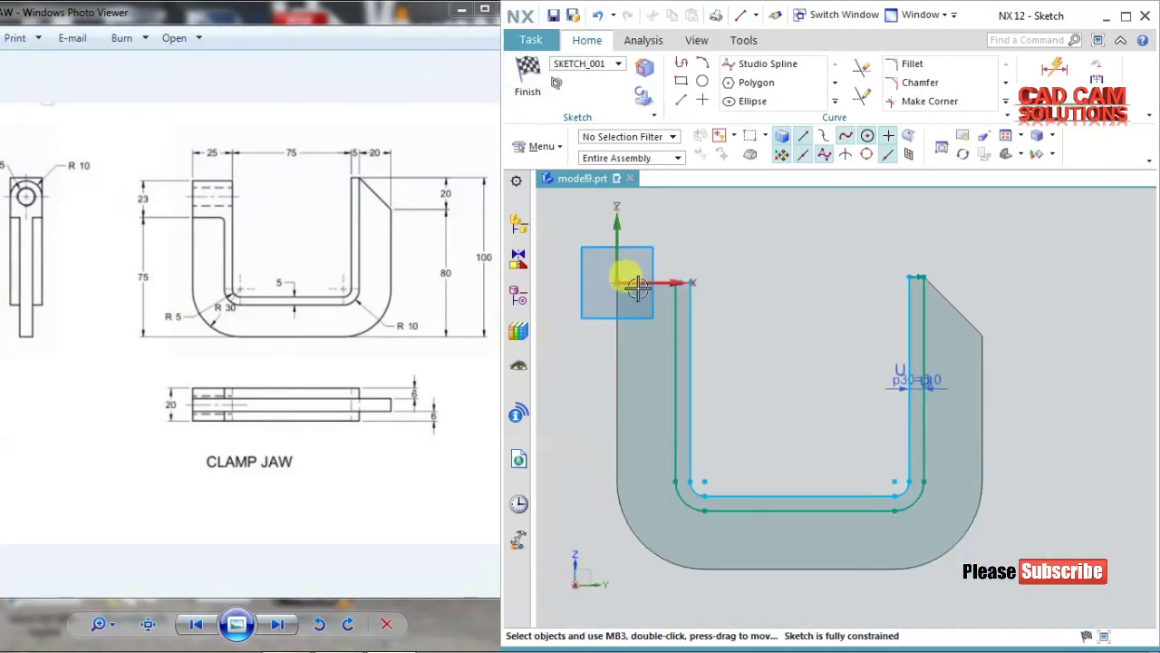
pyautogui.scroll(4, 612, 272)
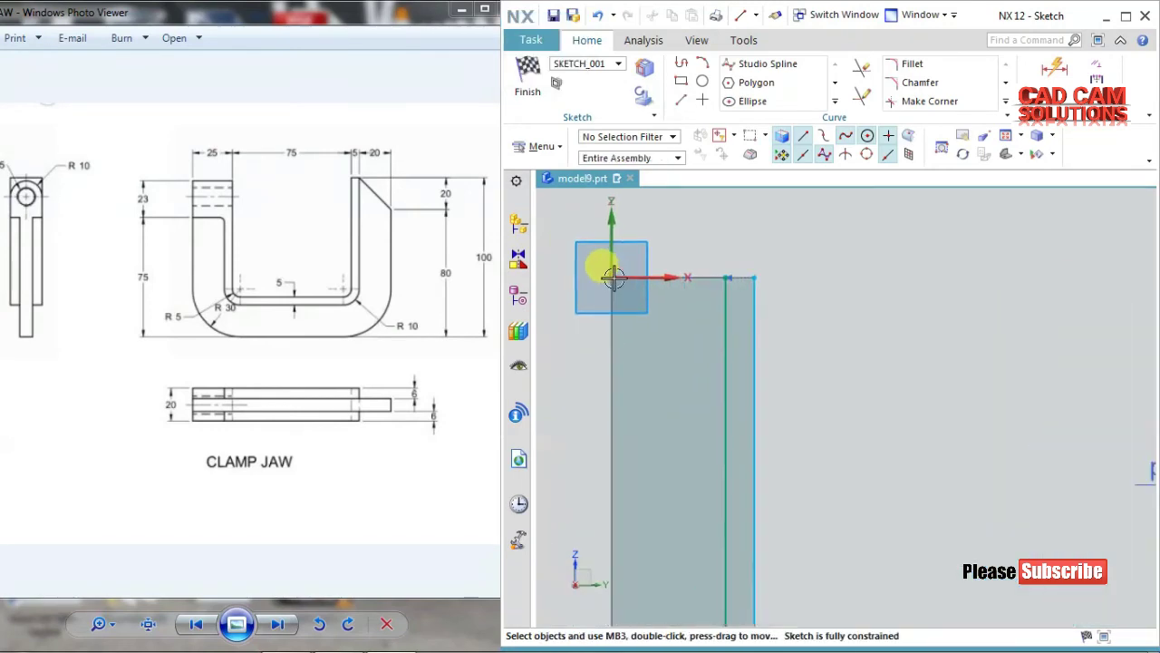
# - Draw a 12 mm top line, a 22 mm vertical line from the origin, and a horizontal line to the arm's inner edge
pyautogui.click(681, 100)
pyautogui.click(744, 276)
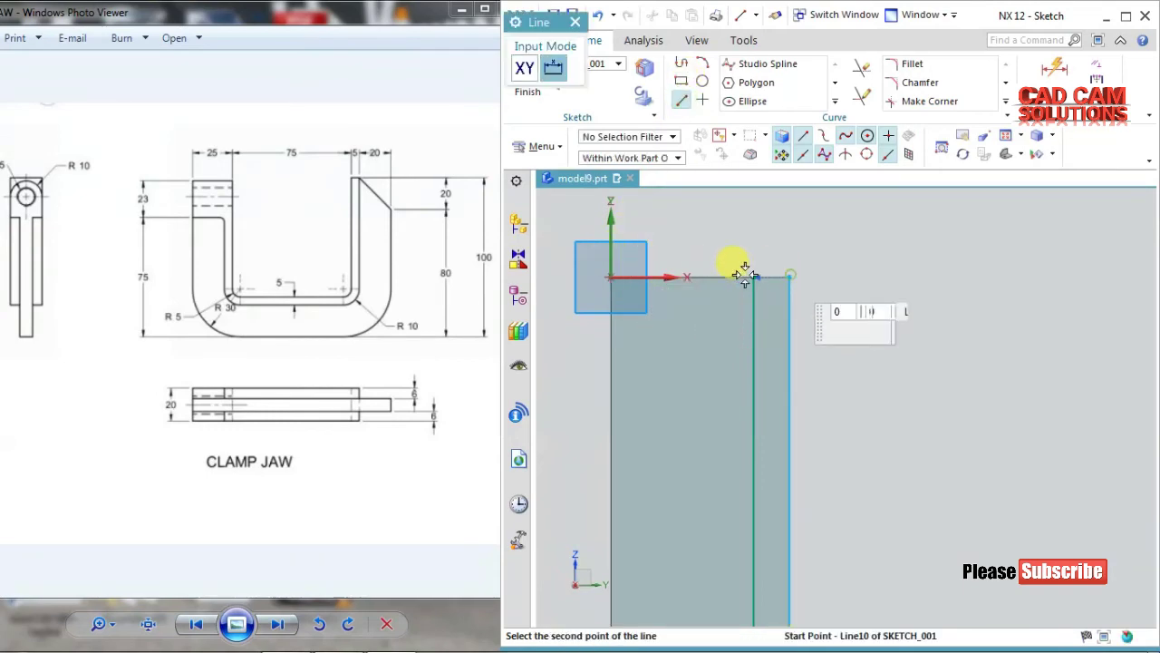
pyautogui.write('12')
pyautogui.press('Return')
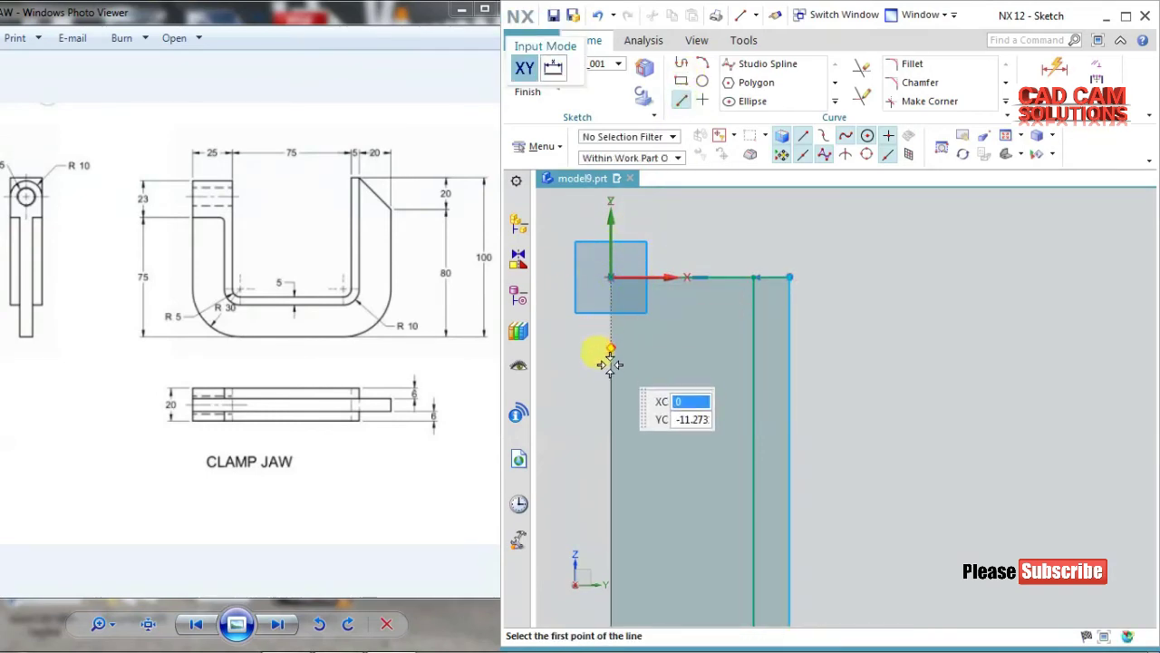
pyautogui.click(610, 277)
pyautogui.write('22')
pyautogui.press('Return')
pyautogui.click(612, 432)
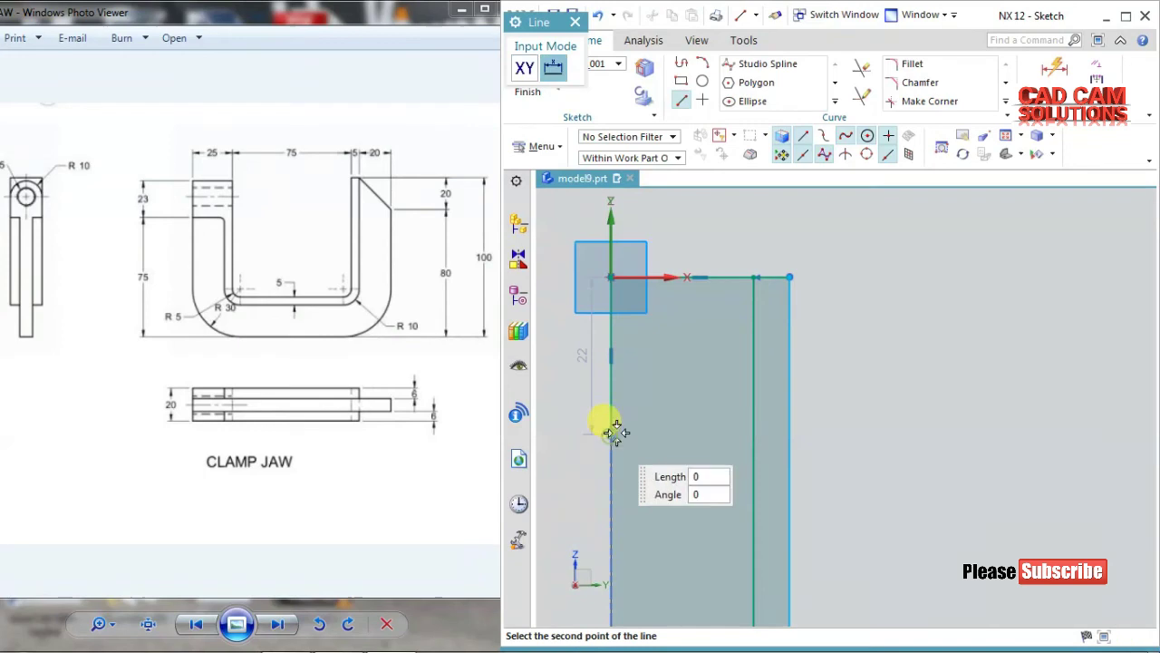
pyautogui.click(769, 432)
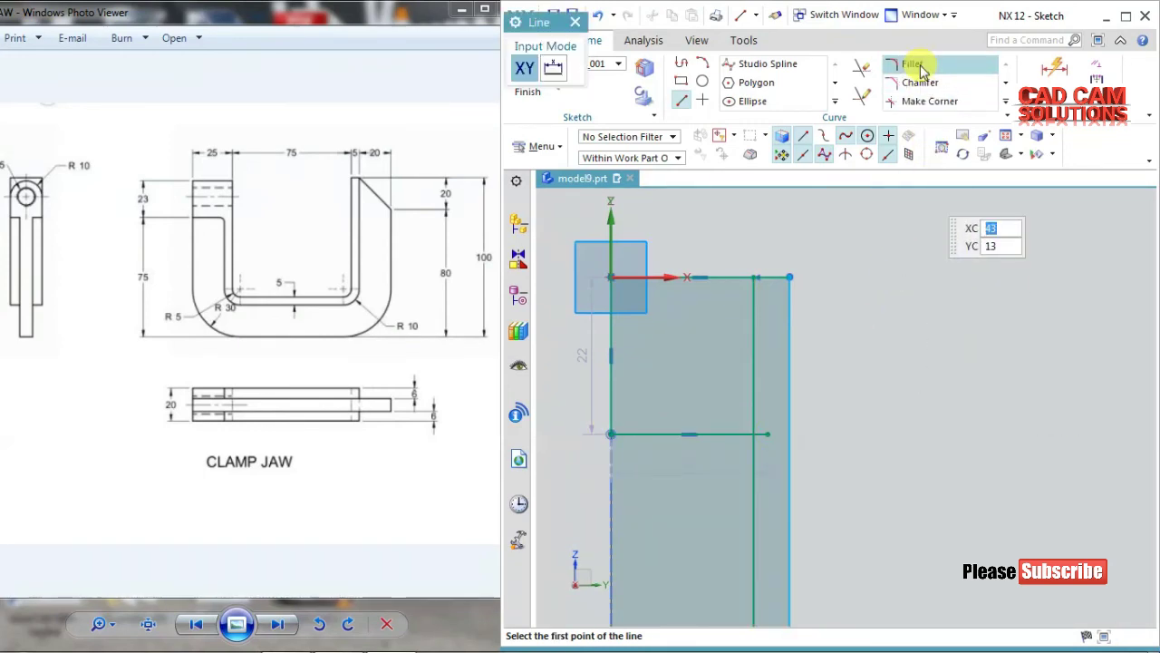
# - Quick Trim the extra inner vertical segment and the horizontal line's stub
pyautogui.click(863, 68)
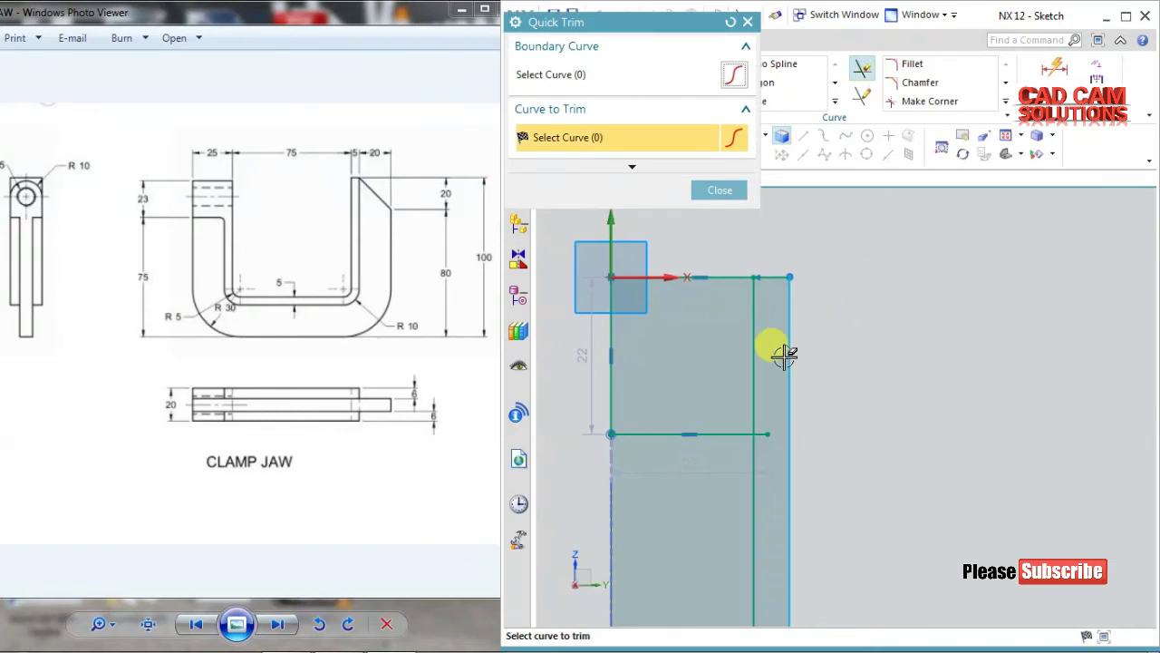
pyautogui.click(752, 369)
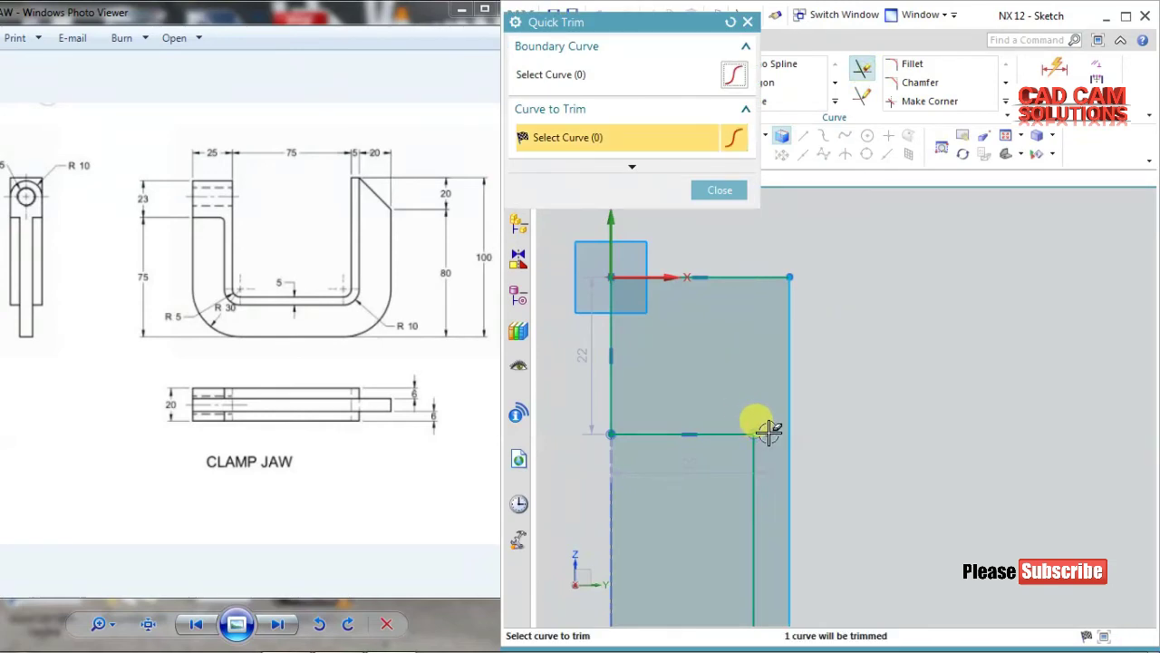
pyautogui.click(769, 433)
pyautogui.click(1026, 70)
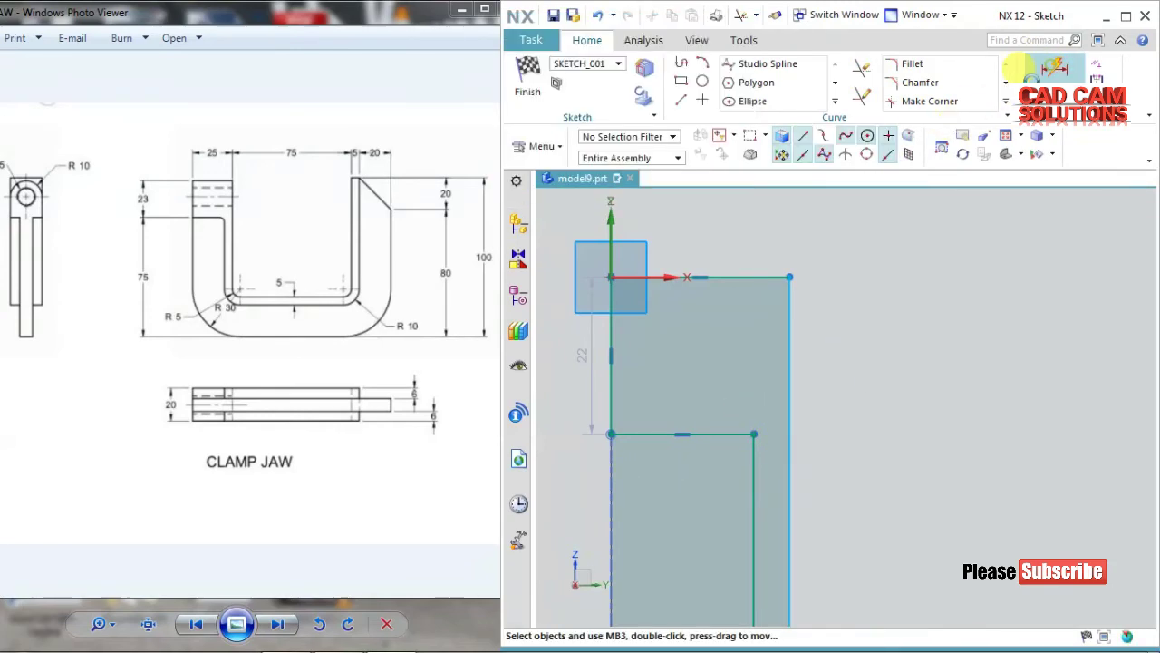
# - Dimension the region's height to 23 mm and finish the sketch
pyautogui.click(600, 390)
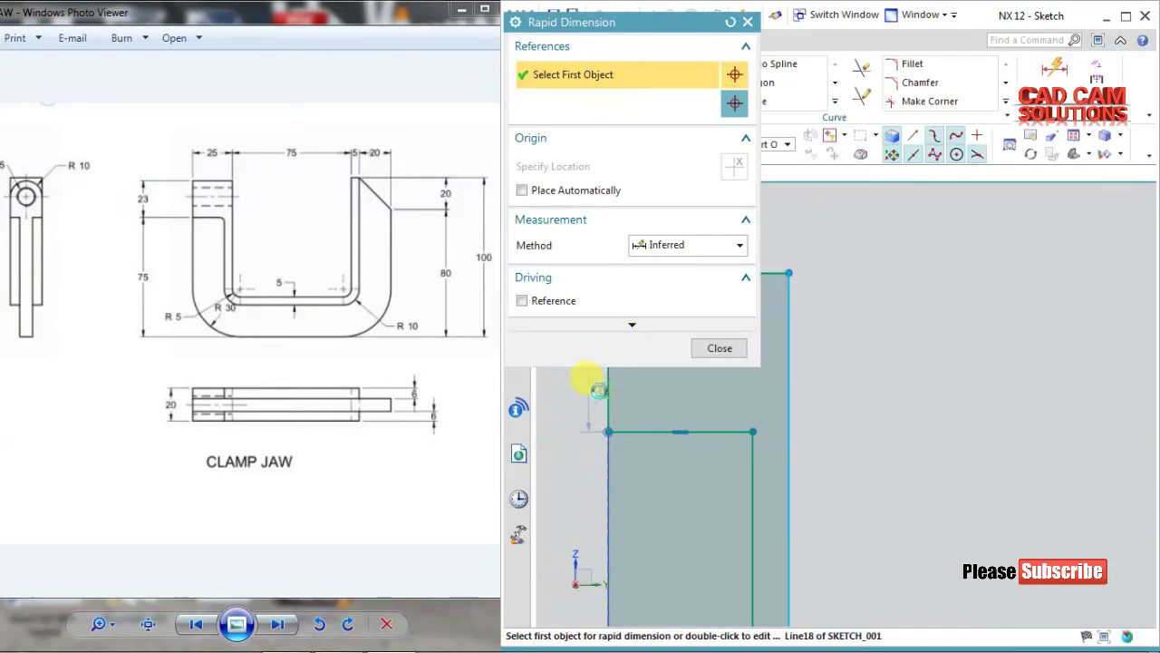
pyautogui.click(578, 389)
pyautogui.click(580, 390)
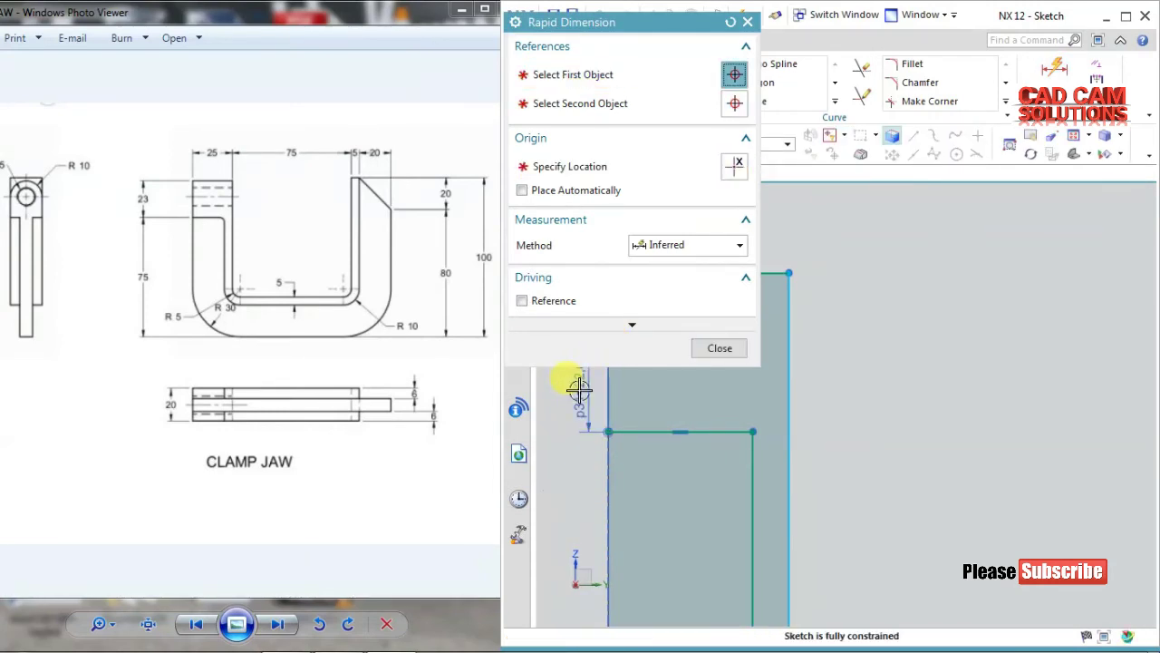
pyautogui.write('23')
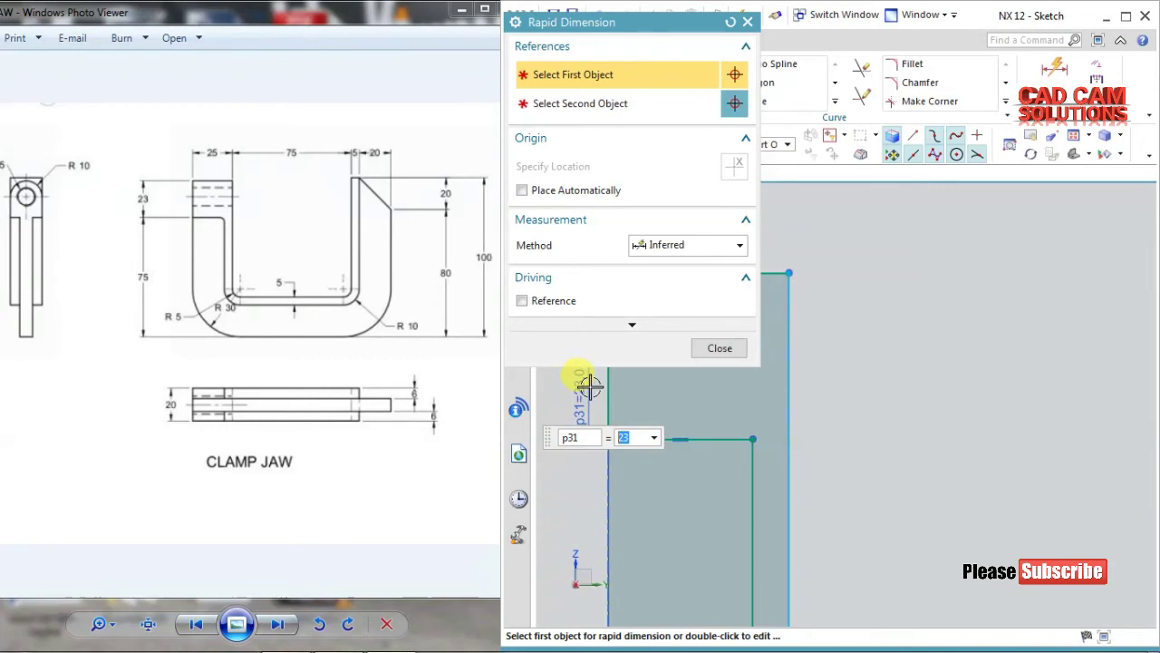
pyautogui.click(716, 350)
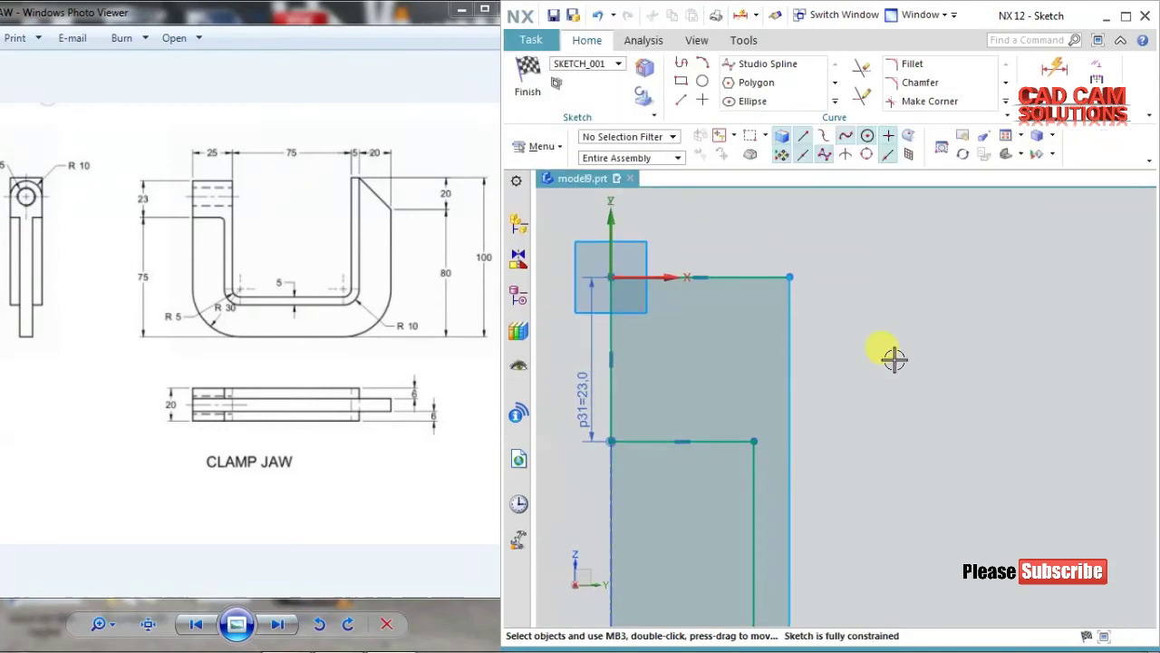
pyautogui.scroll(-4, 894, 359)
pyautogui.click(527, 74)
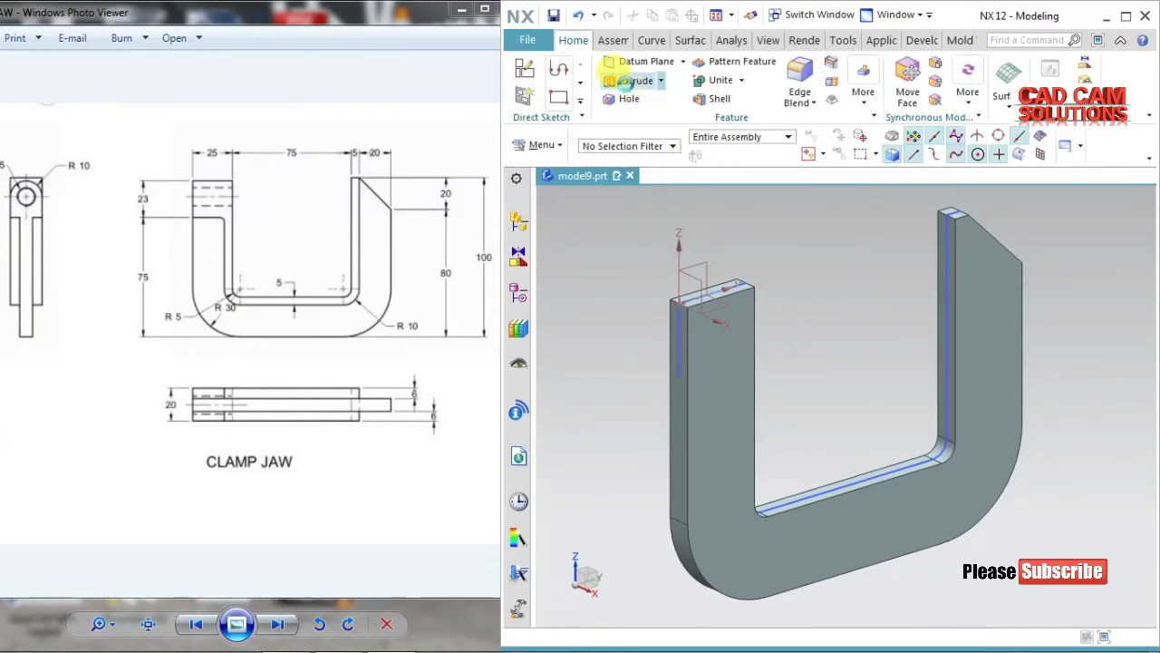
# - Extrude the SKETCH_001 profile curves symmetrically by 10 mm, united with the clamp body
pyautogui.click(632, 80)
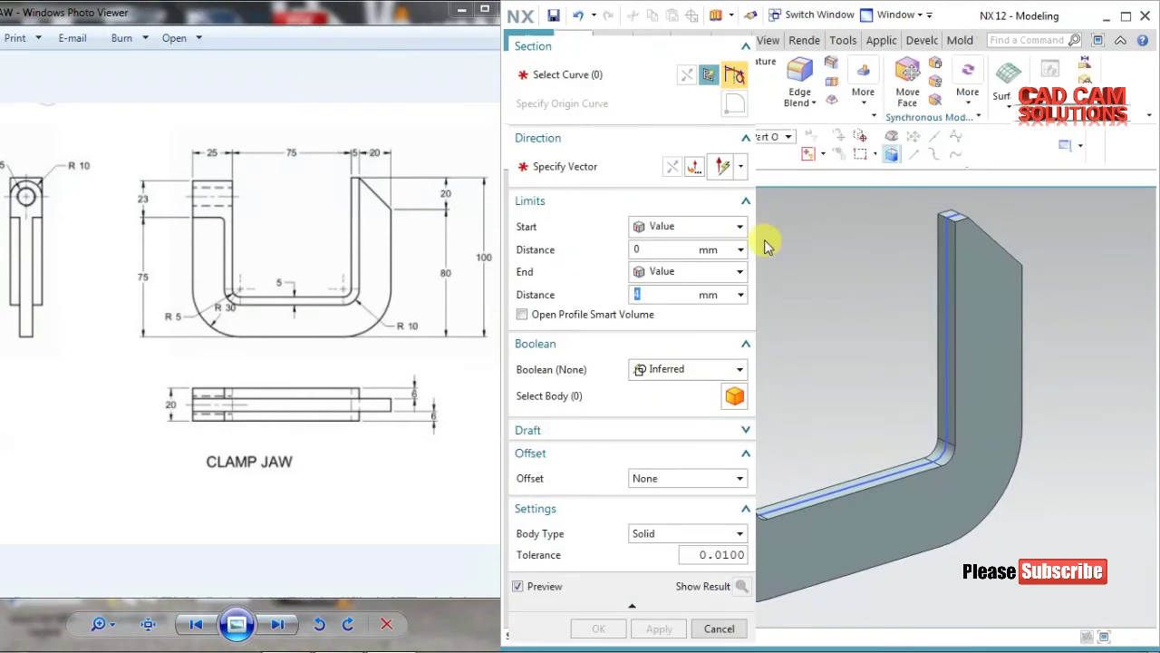
pyautogui.click(948, 265)
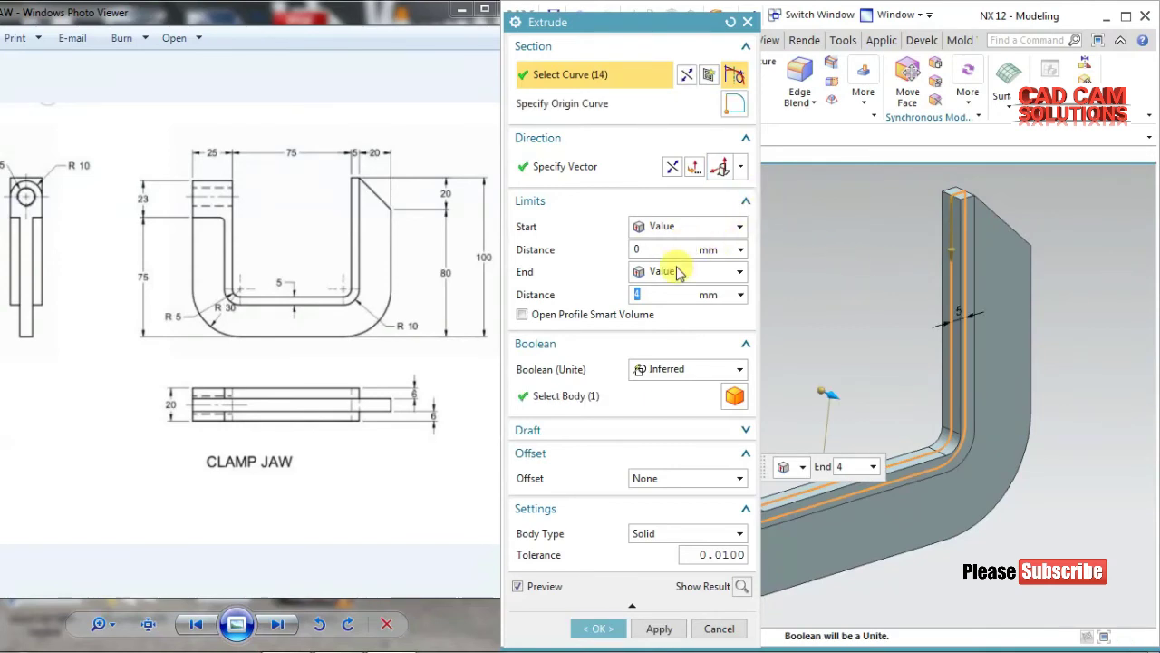
pyautogui.write('10')
pyautogui.press('Return')
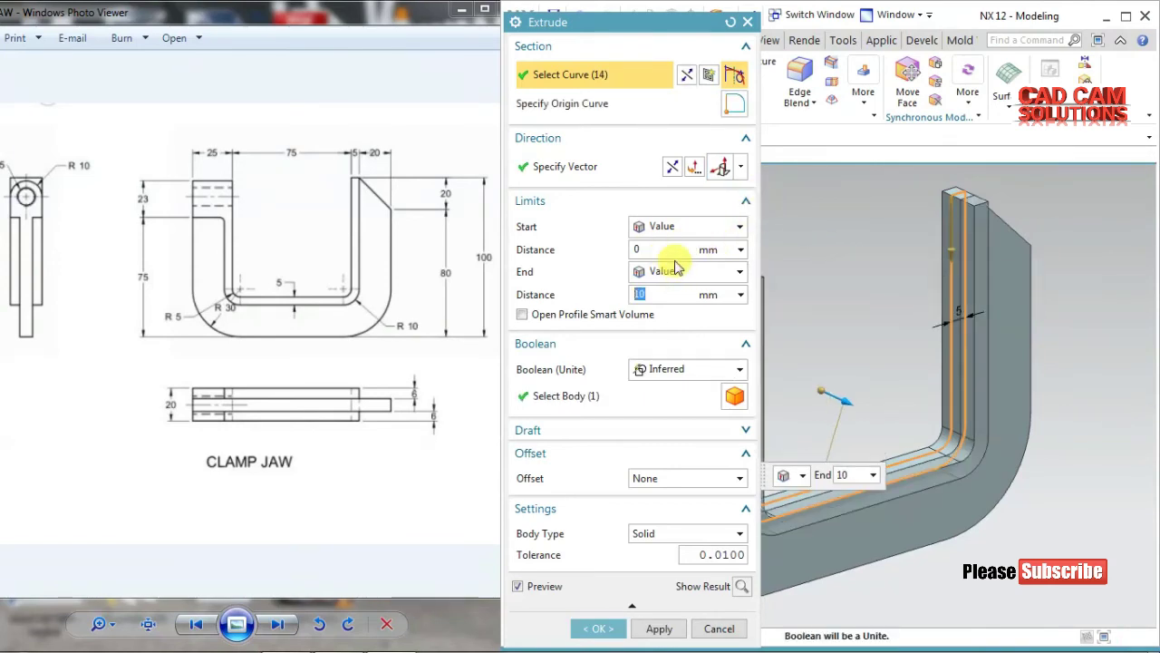
pyautogui.click(668, 226)
pyautogui.click(673, 262)
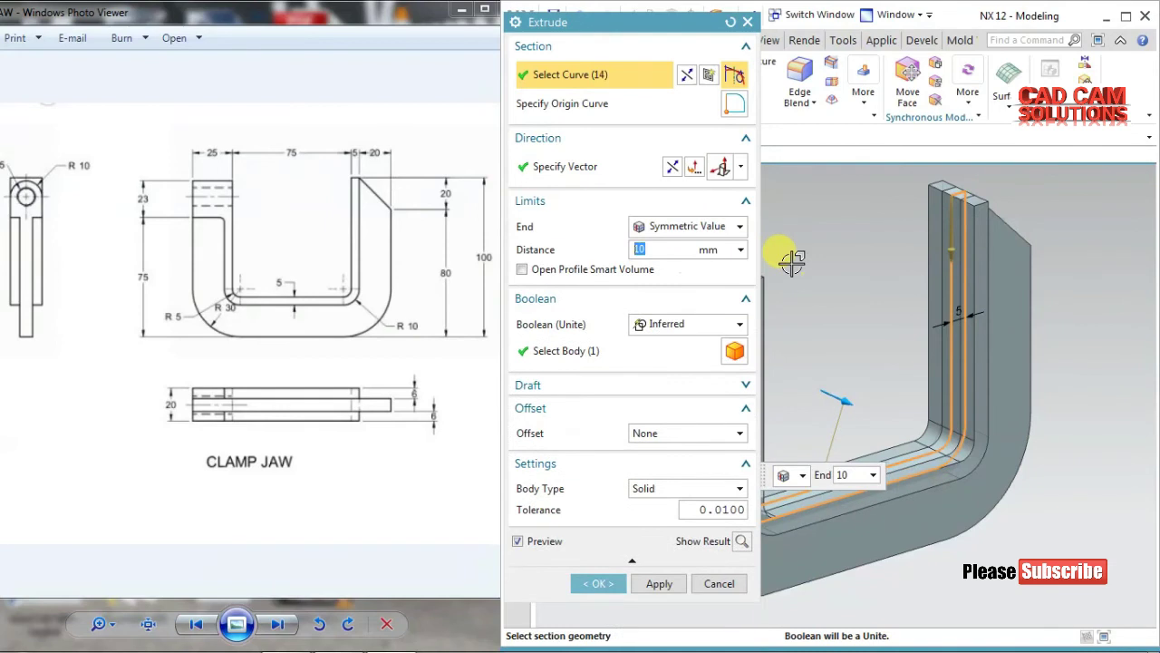
pyautogui.click(689, 324)
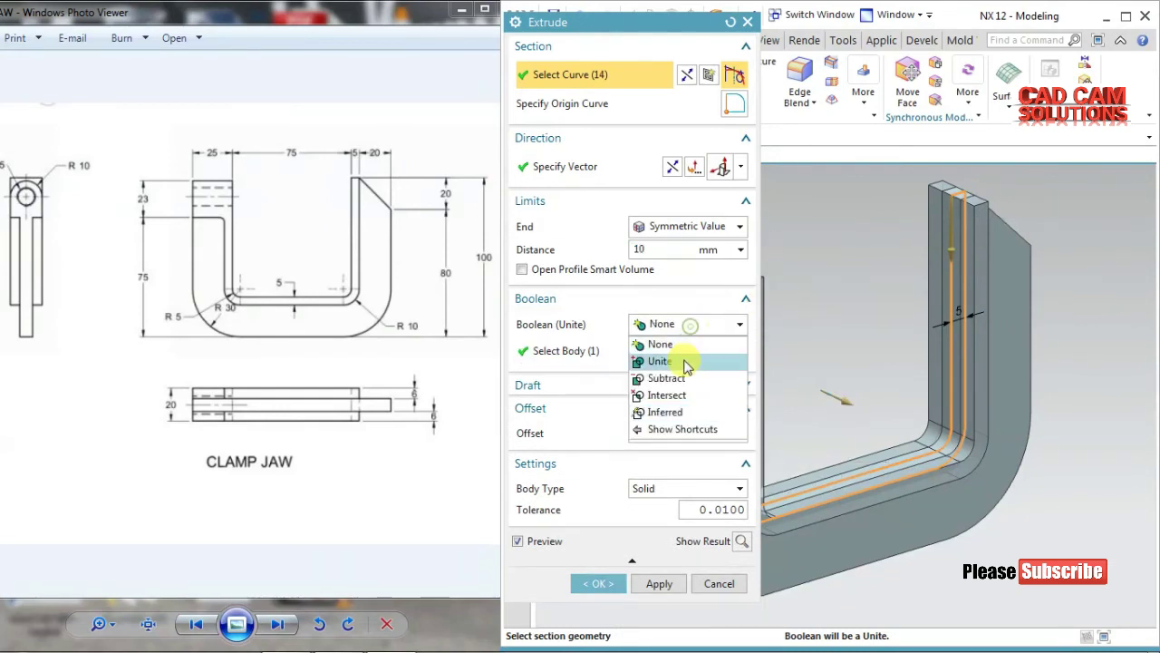
pyautogui.click(682, 359)
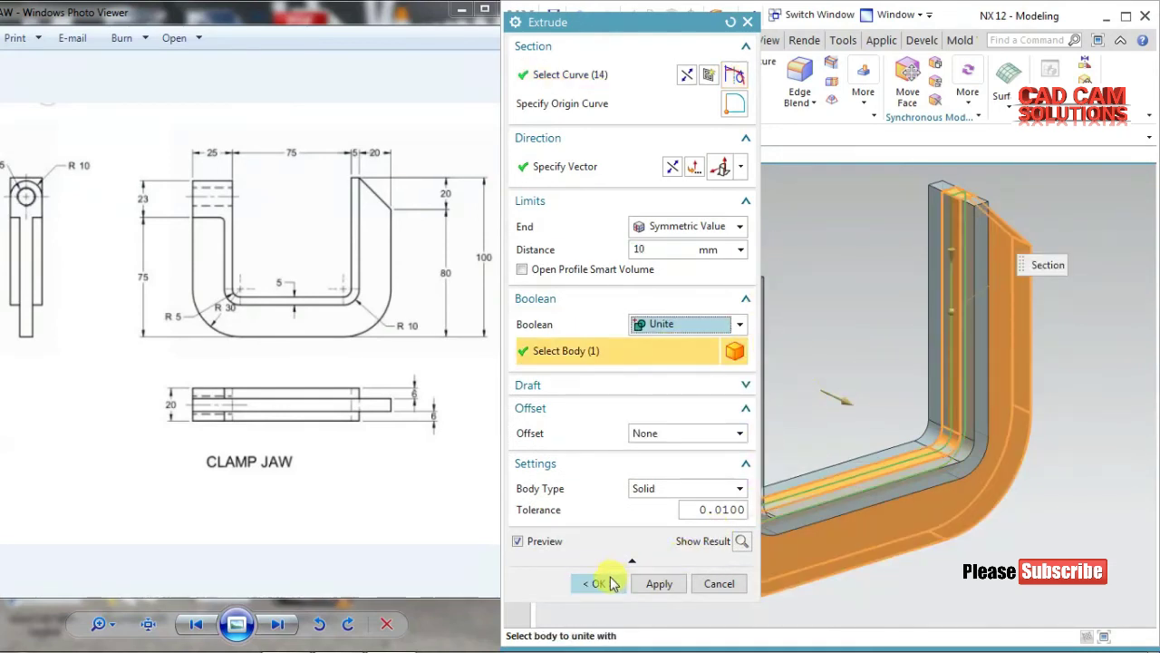
pyautogui.click(611, 583)
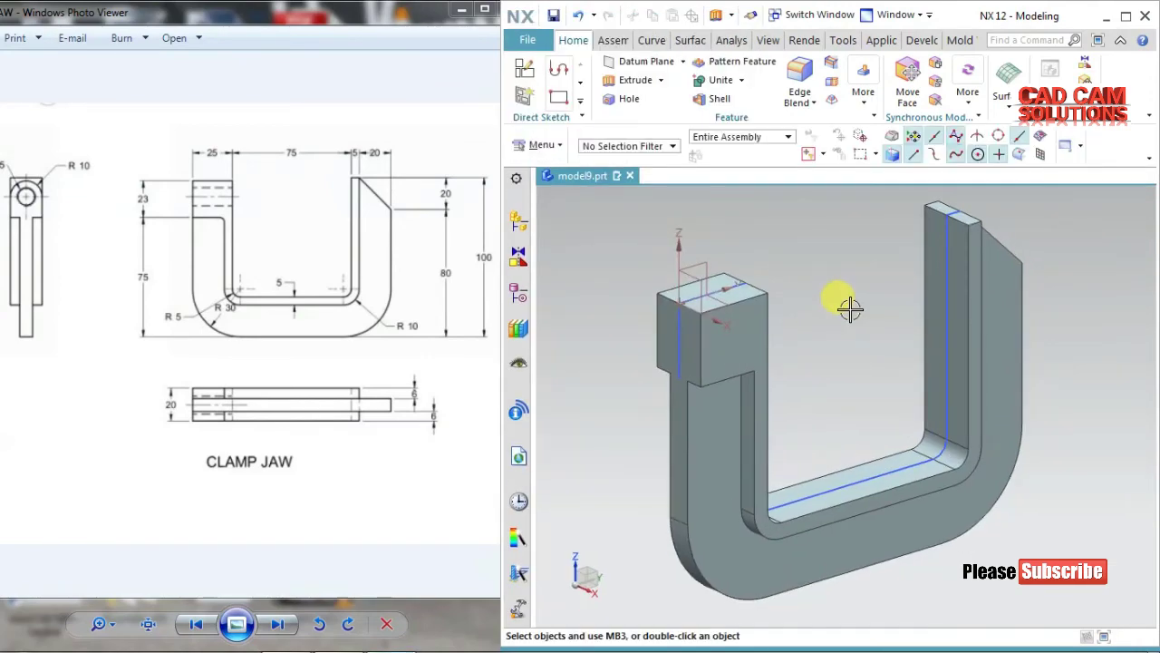
# - Round the two top edges of the raised left-arm block with a 10 mm edge blend
pyautogui.click(929, 216)
pyautogui.click(877, 304)
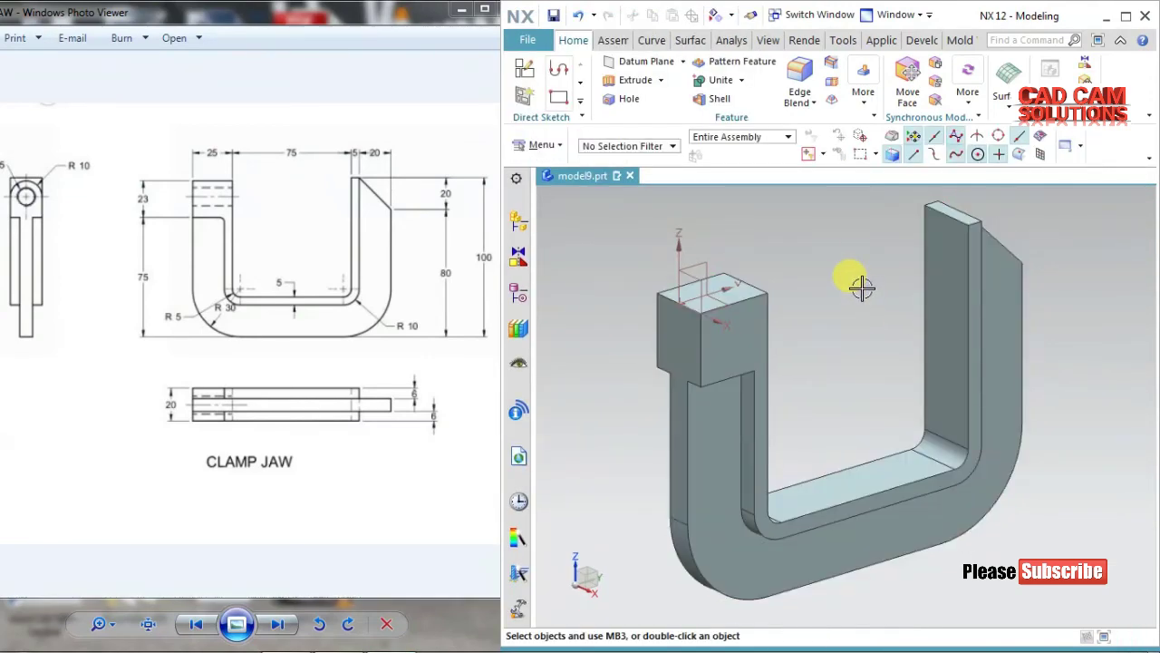
pyautogui.click(799, 80)
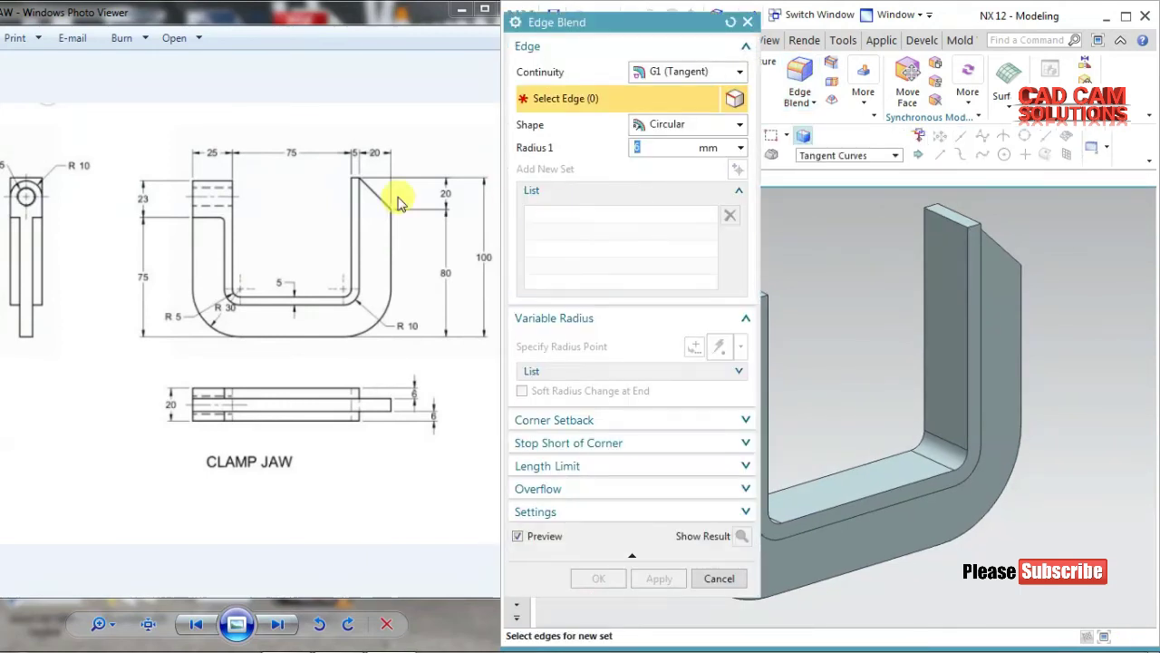
pyautogui.click(81, 201)
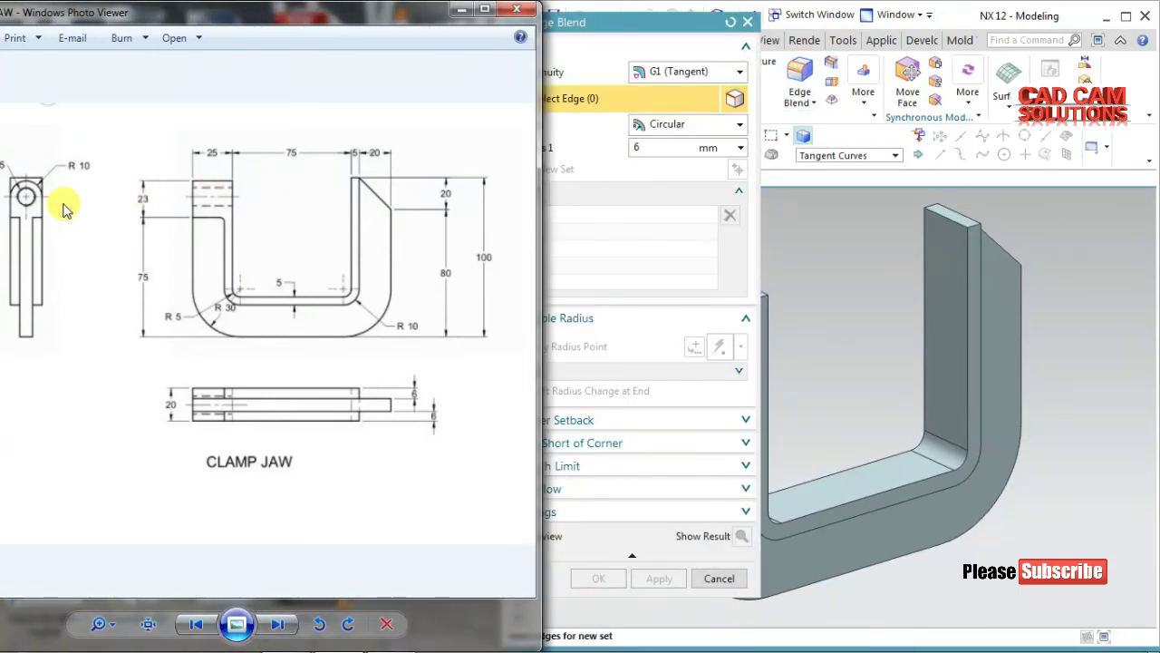
pyautogui.moveTo(634, 20); pyautogui.dragTo(479, 37)
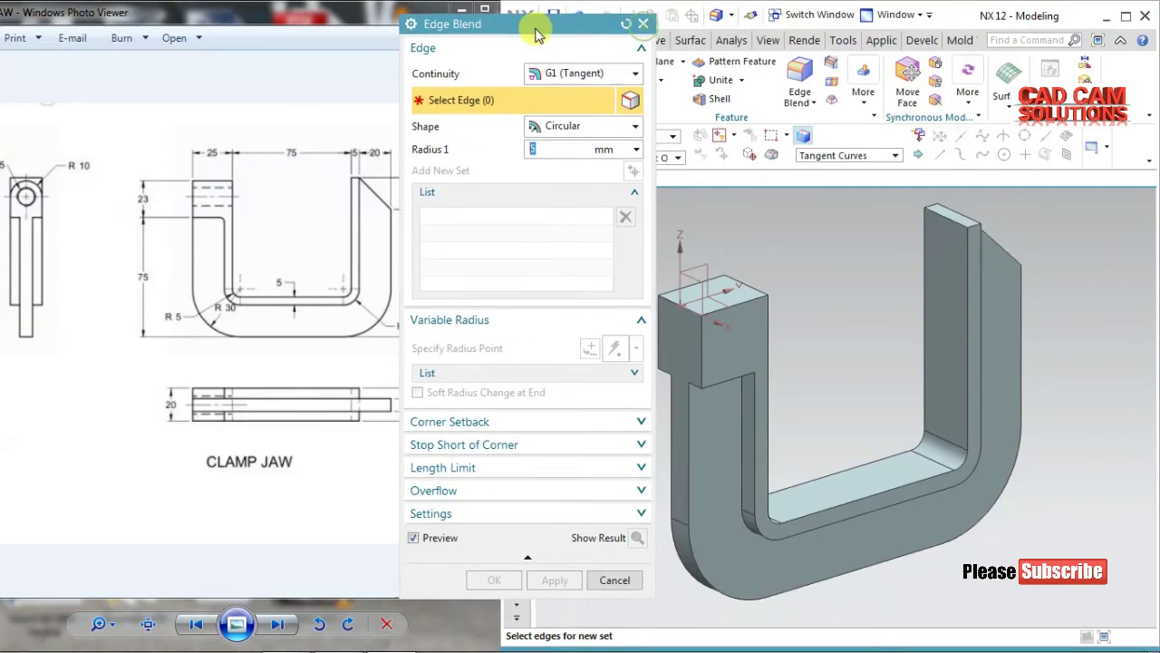
pyautogui.click(738, 299)
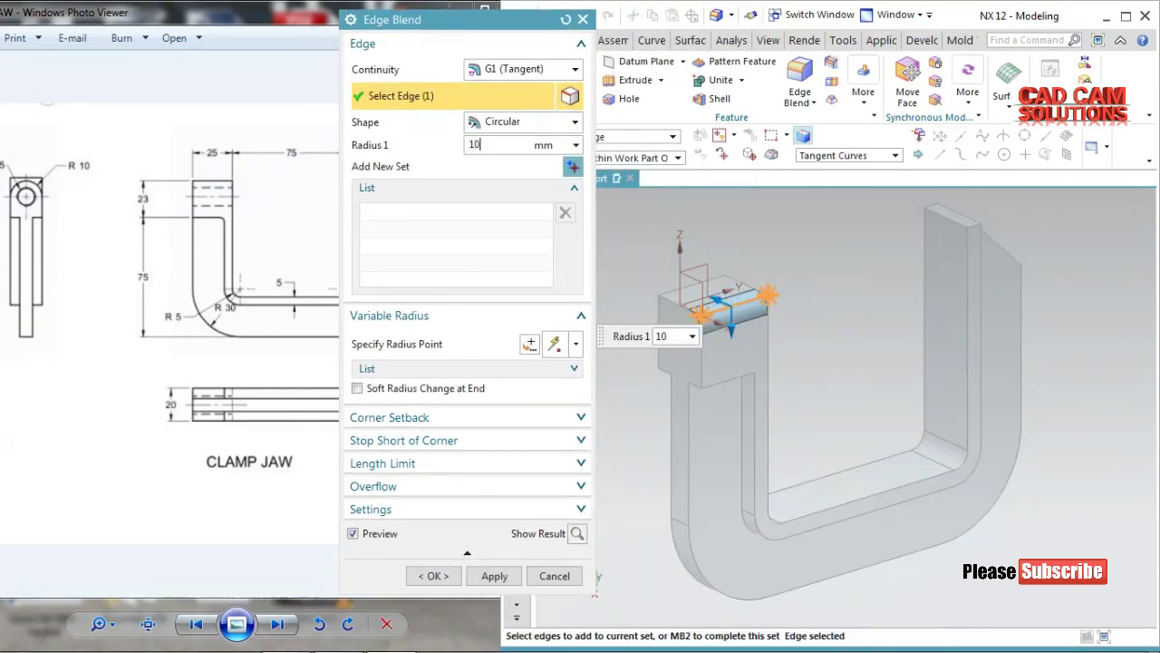
pyautogui.click(687, 271)
pyautogui.click(687, 283)
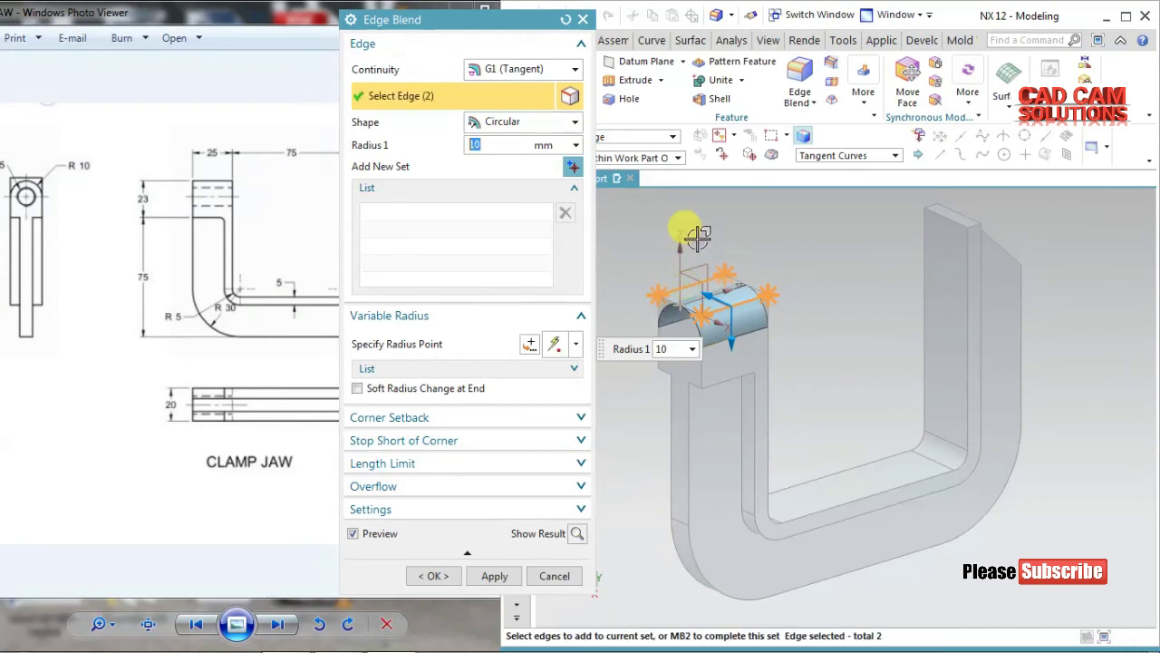
pyautogui.click(435, 580)
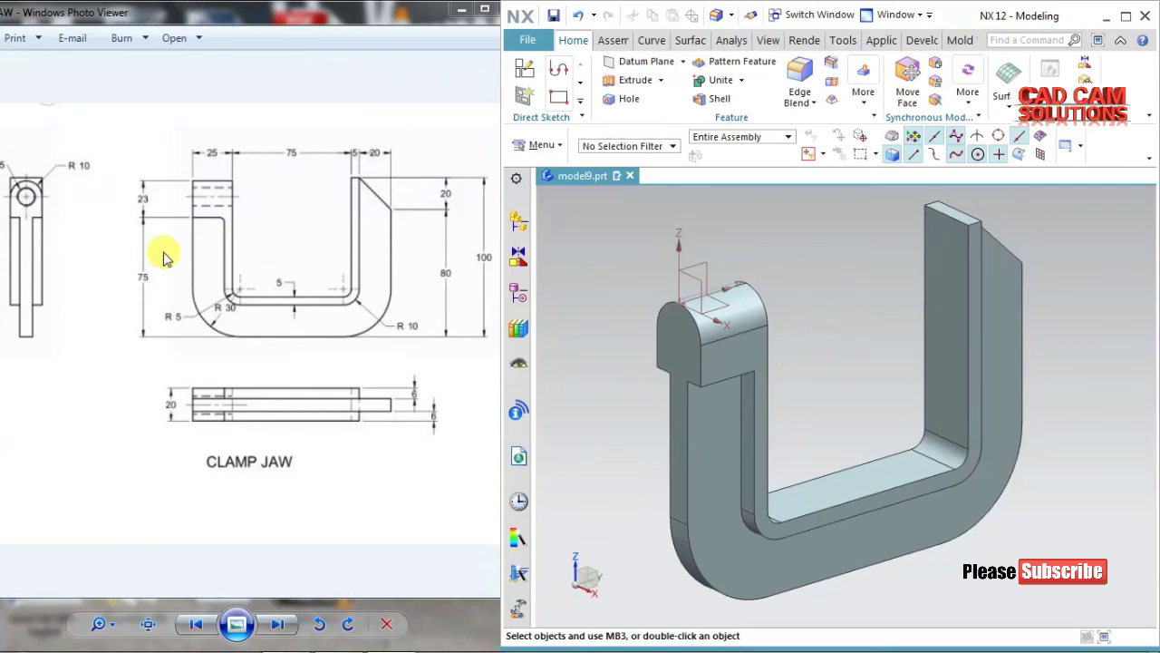
pyautogui.moveTo(184, 23); pyautogui.dragTo(238, 18)
# - Start a hole on the boss's front face and place its centre point
pyautogui.click(731, 222)
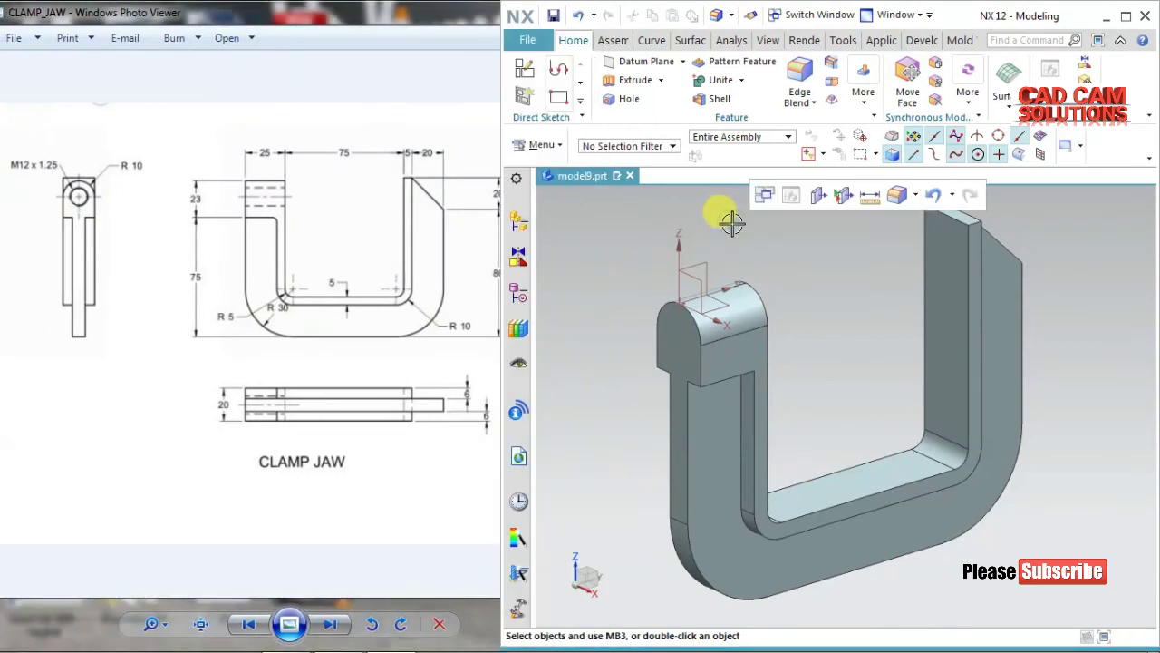
pyautogui.click(620, 98)
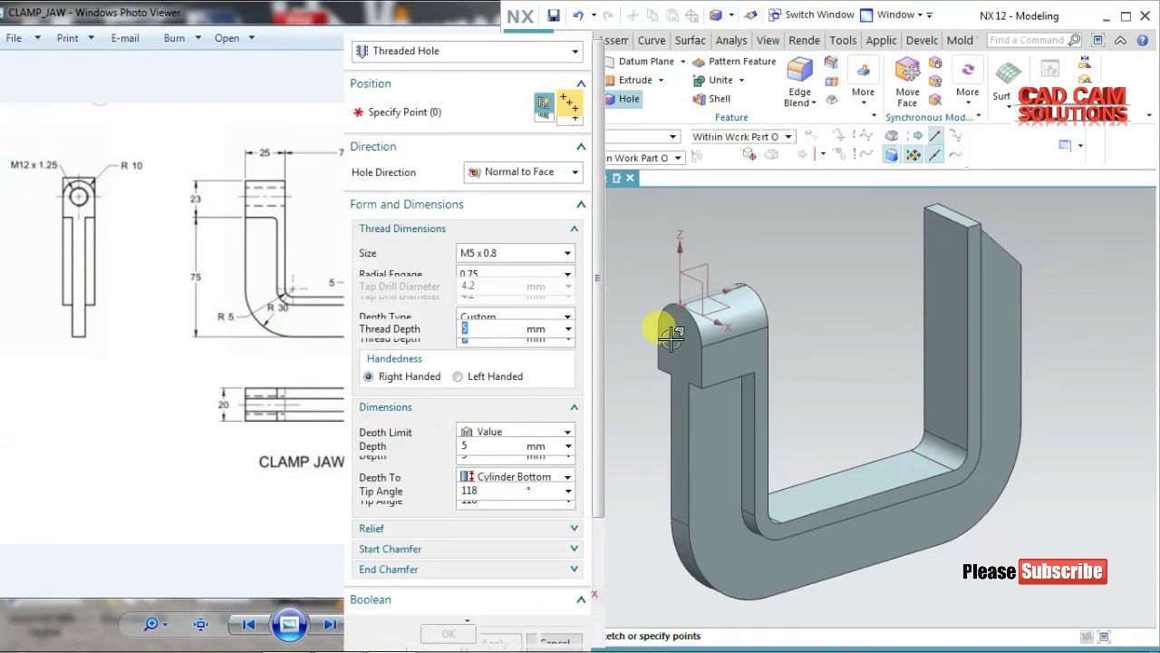
pyautogui.click(679, 336)
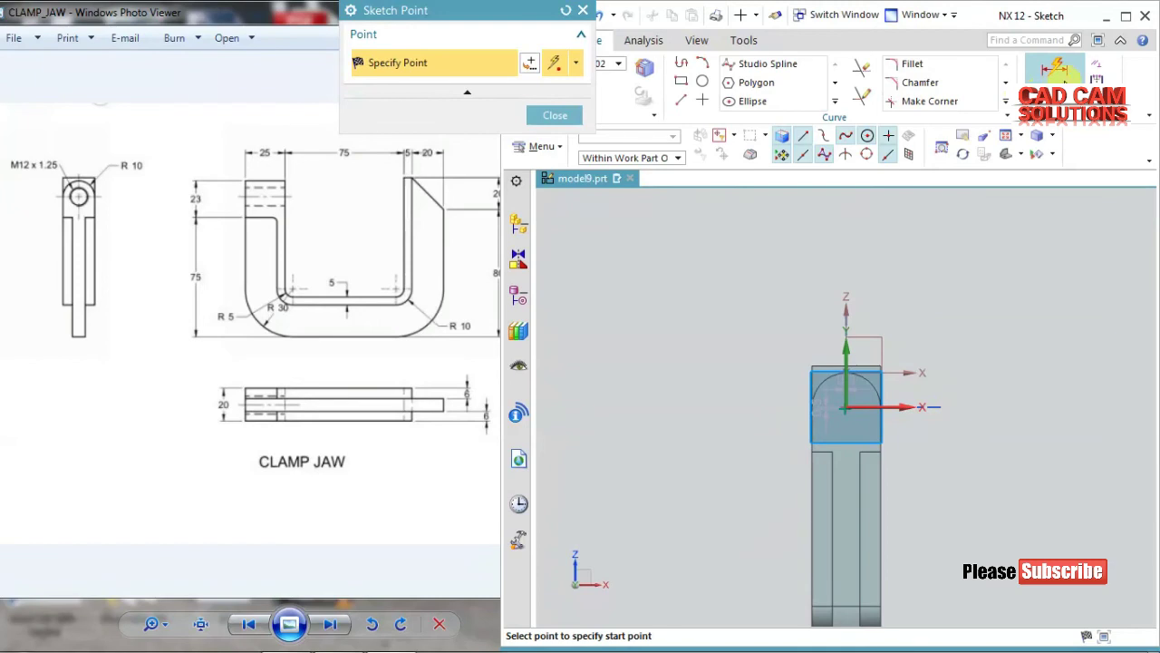
pyautogui.click(900, 148)
# - Constrain the hole centre point onto the boss's R10 arc and finish the sketch
pyautogui.scroll(3, 860, 405)
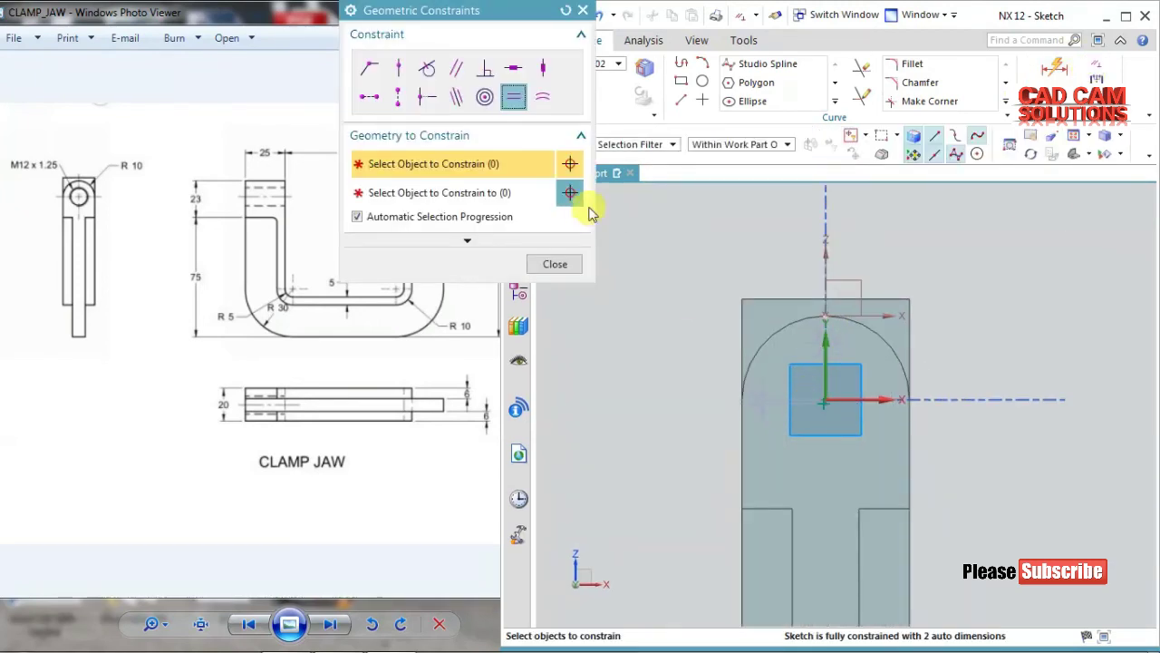
pyautogui.click(486, 98)
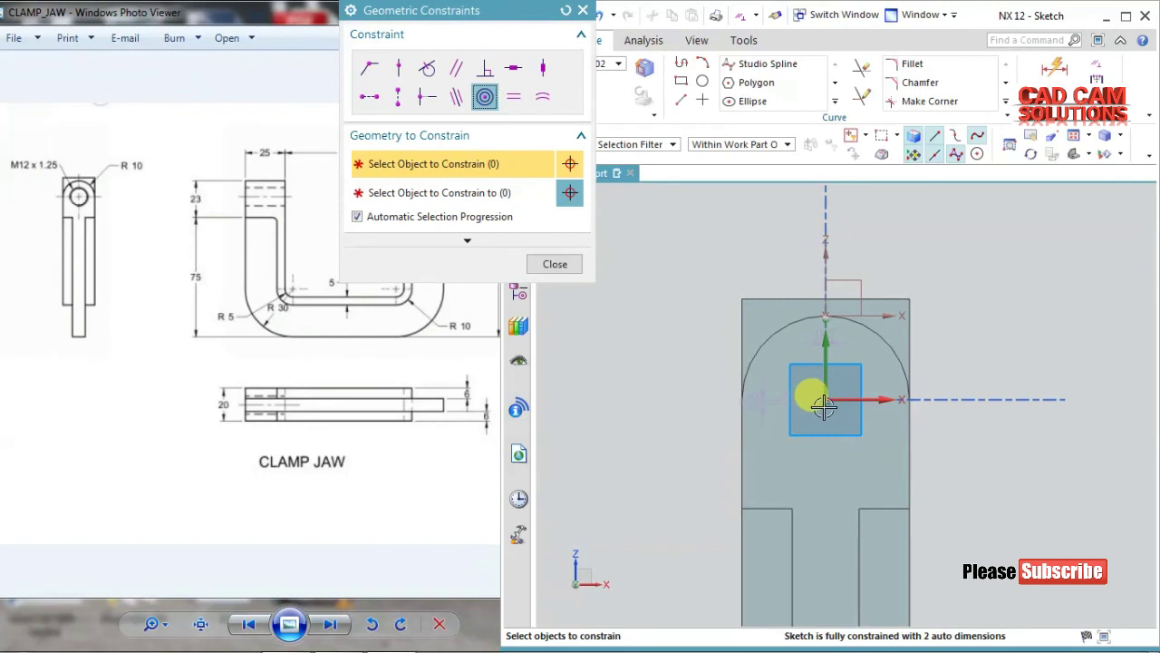
pyautogui.click(876, 333)
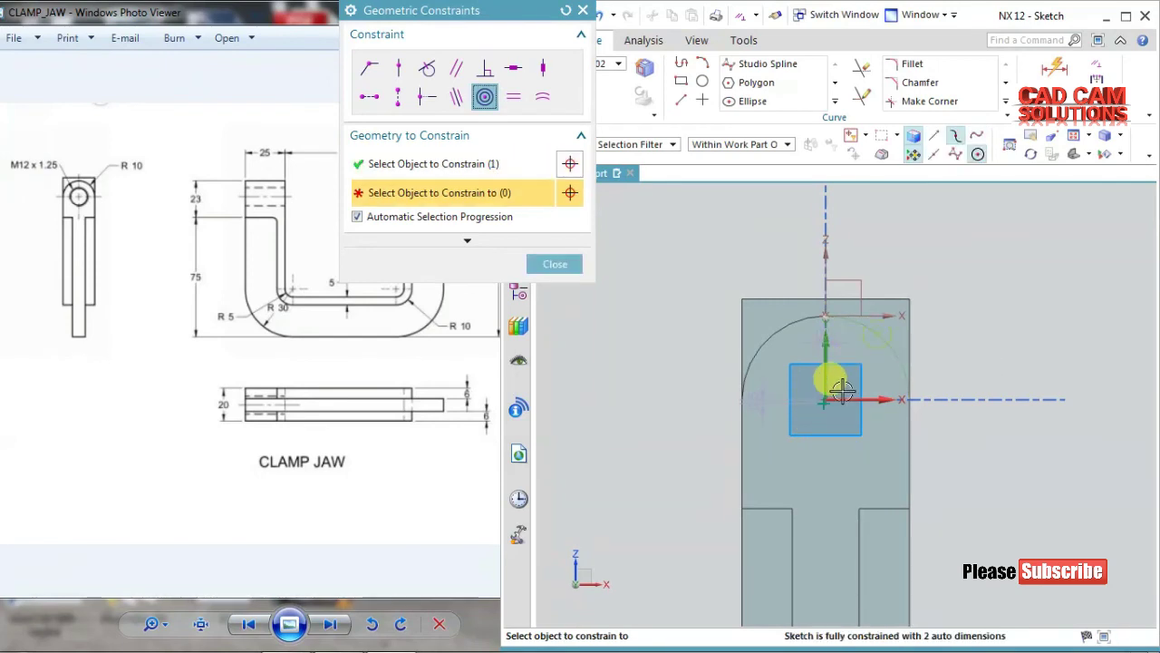
pyautogui.click(369, 67)
pyautogui.click(825, 402)
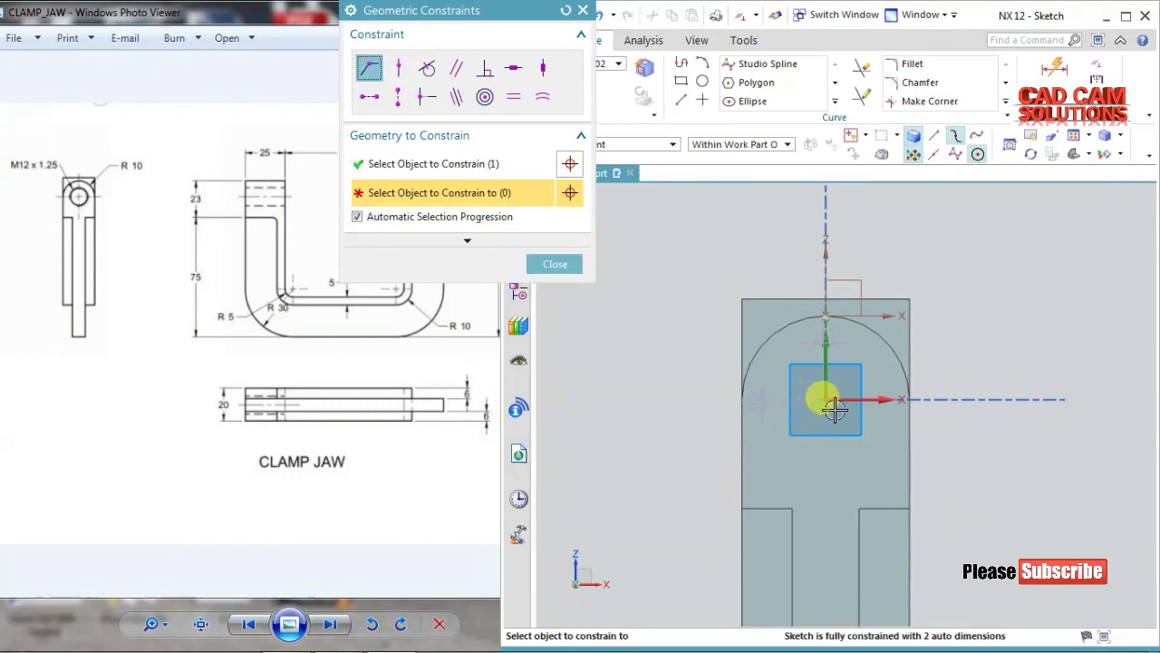
pyautogui.click(828, 398)
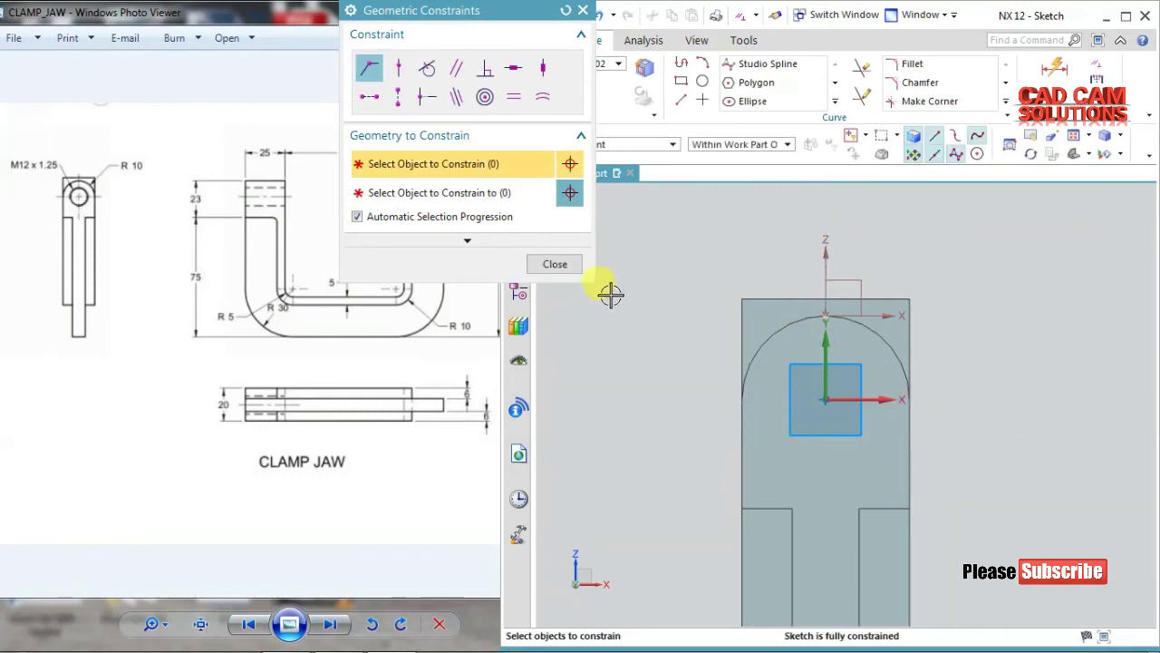
pyautogui.click(555, 264)
pyautogui.click(528, 78)
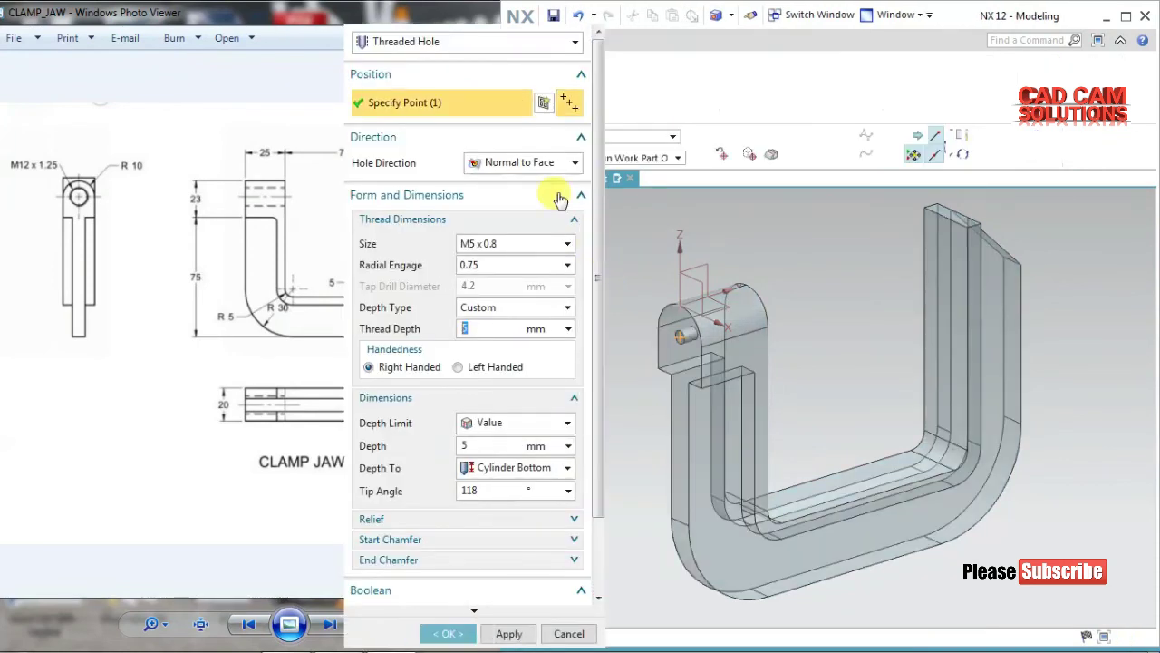
# - Set the hole to M12 x 1.75 with 25 mm thread depth and 25 mm depth
pyautogui.click(521, 244)
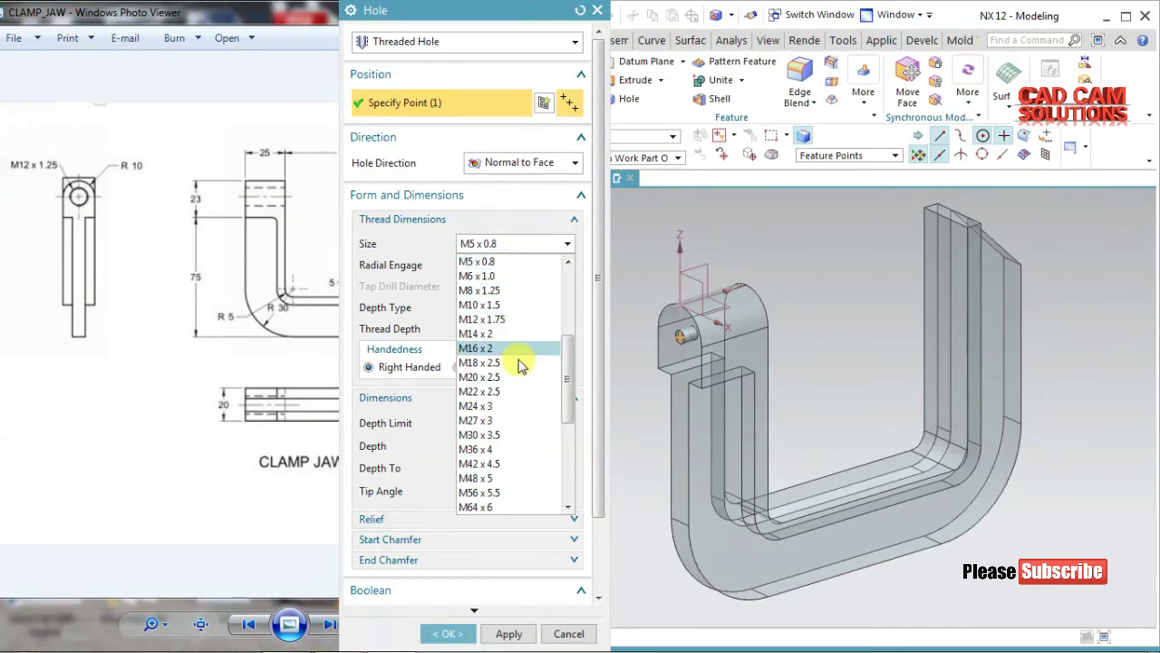
pyautogui.click(505, 319)
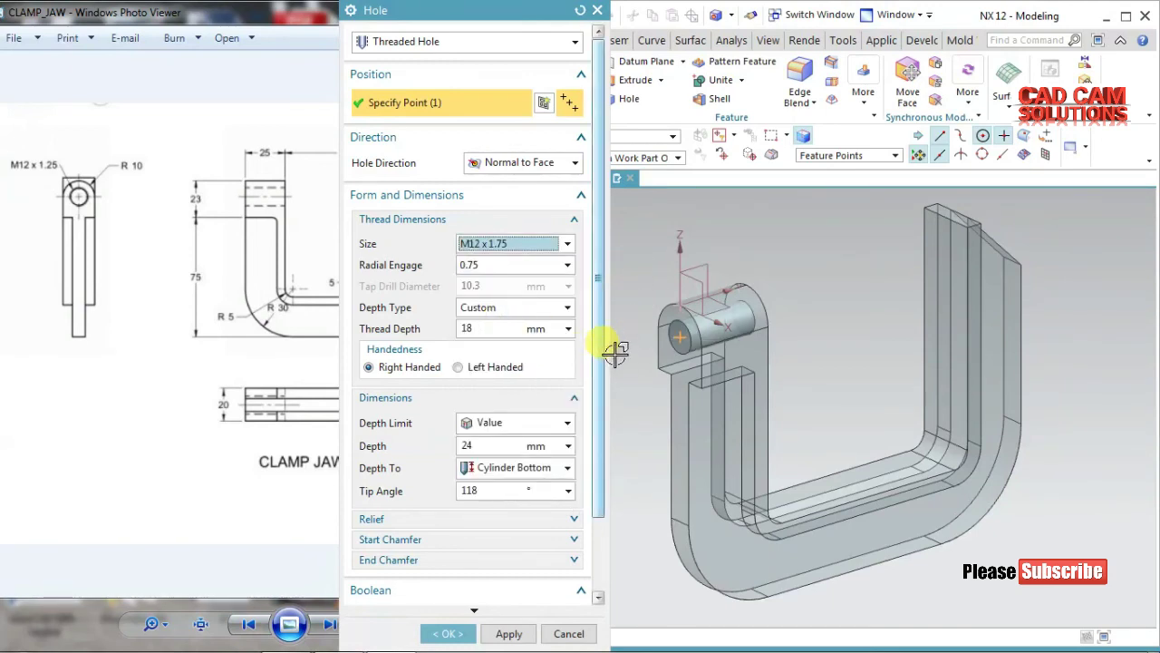
pyautogui.click(487, 328)
pyautogui.write('25')
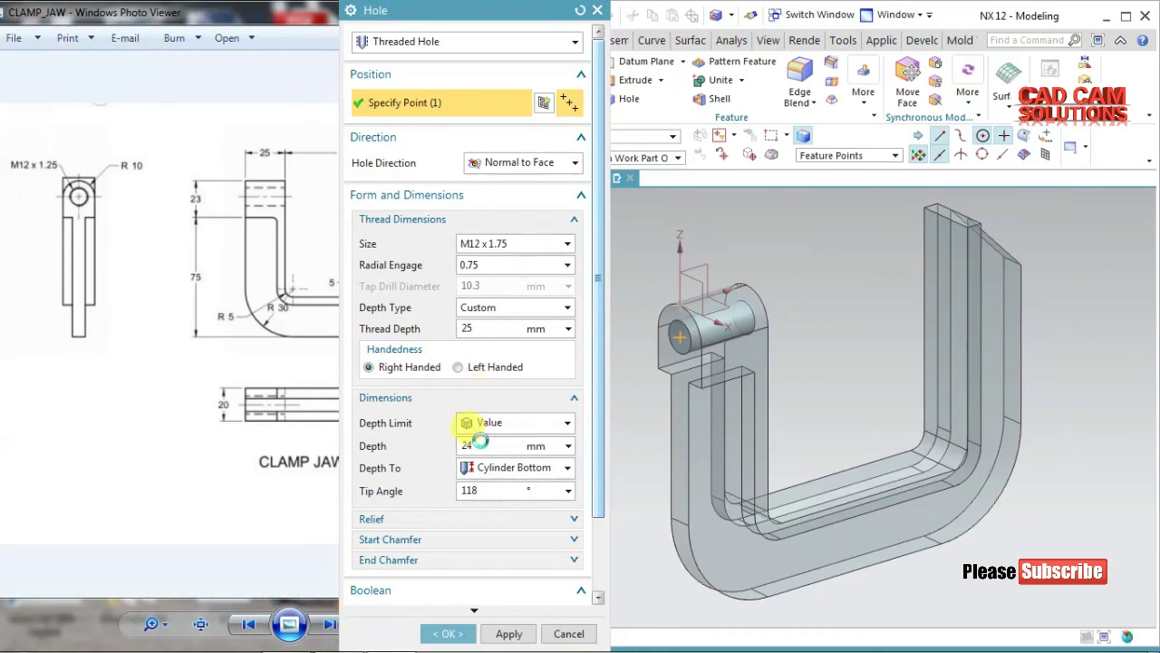
pyautogui.doubleClick(478, 440)
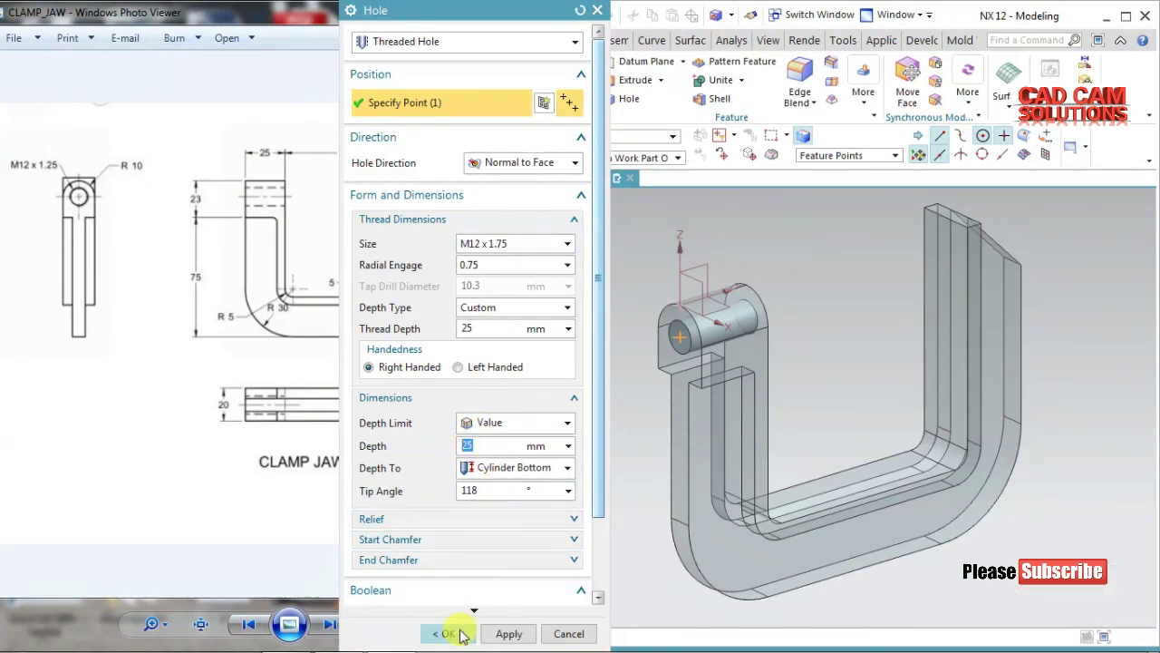
pyautogui.click(447, 632)
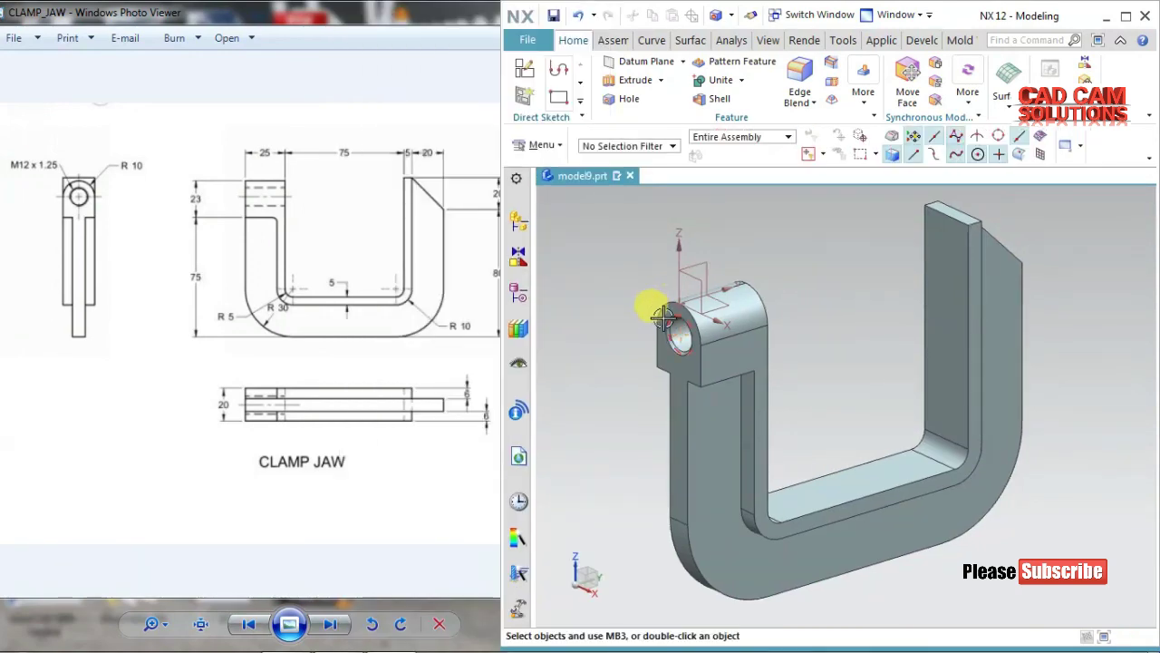
# - Colour the clamp jaw body Deep Carrot (ID 167) via Edit Object Display
pyautogui.scroll(5, 645, 295)
pyautogui.scroll(-3, 643, 284)
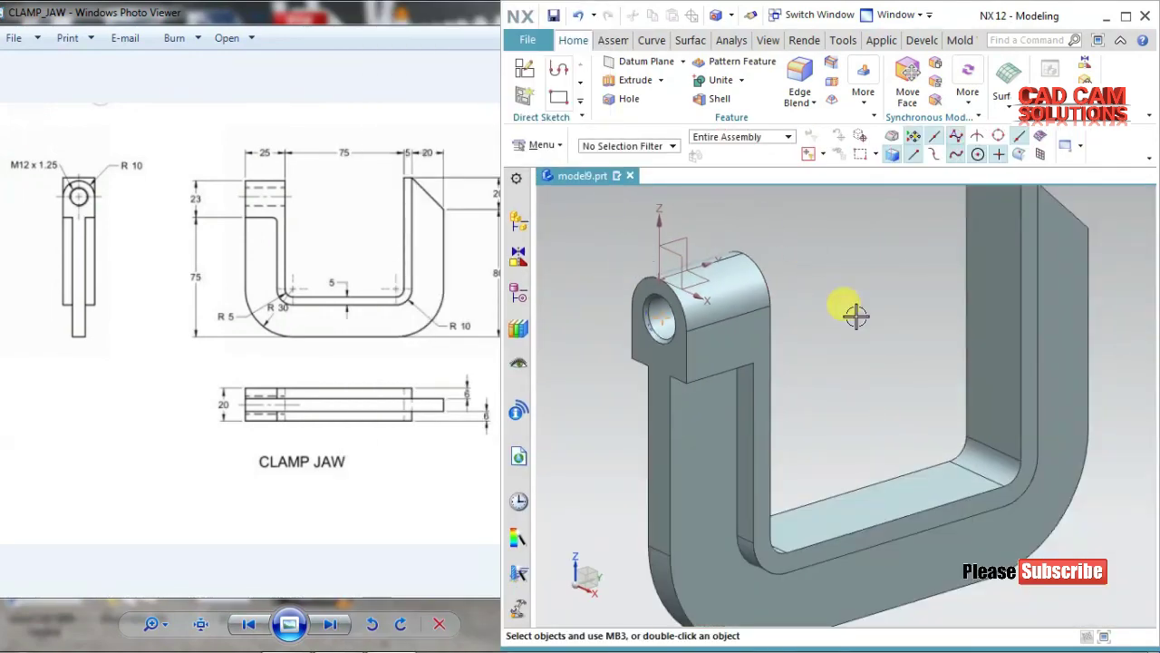
pyautogui.scroll(-2, 815, 287)
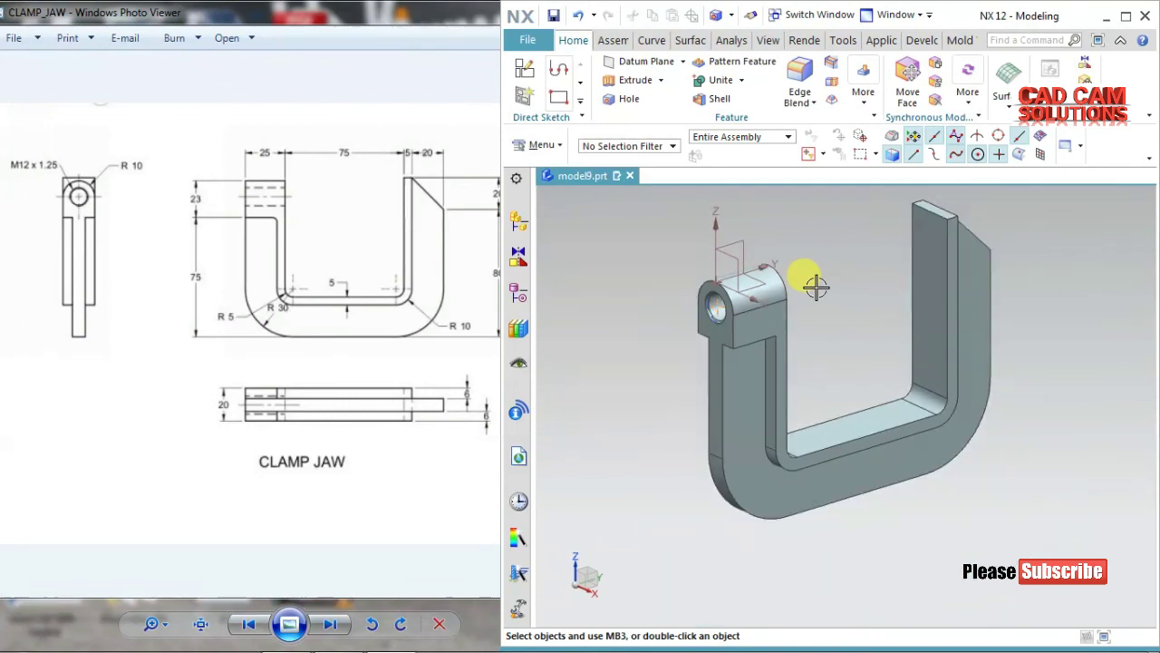
pyautogui.scroll(1, 806, 282)
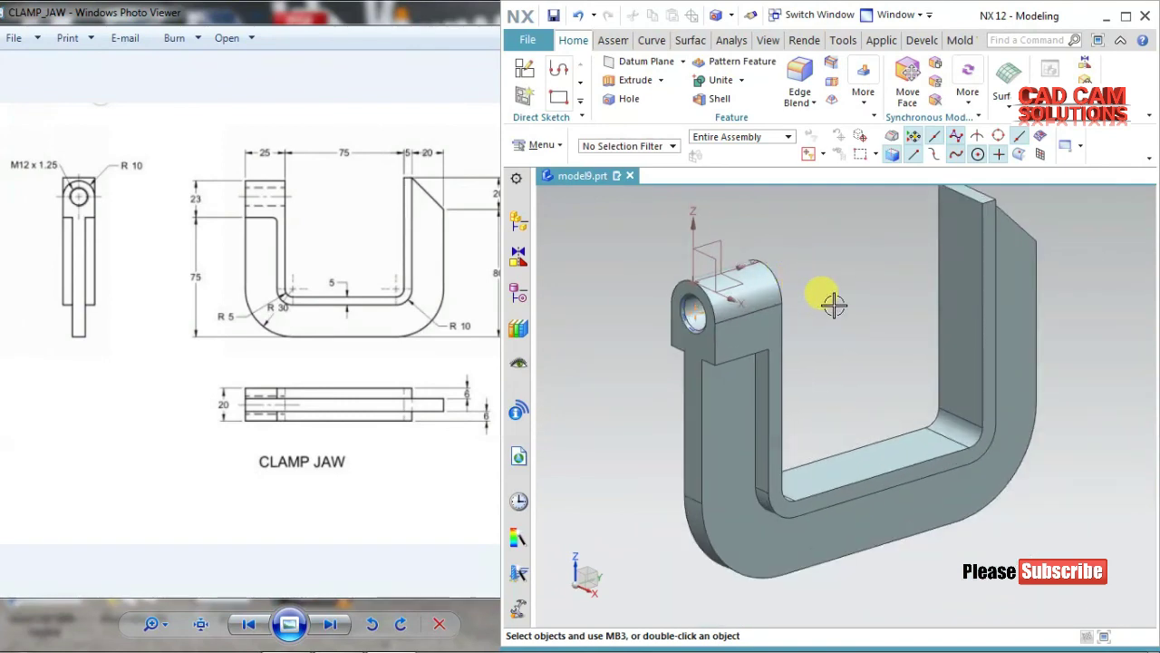
pyautogui.moveTo(854, 311)
pyautogui.mouseDown(button='middle')
pyautogui.moveTo(826, 304)
pyautogui.moveTo(850, 298)
pyautogui.moveTo(868, 336)
pyautogui.moveTo(846, 303)
pyautogui.moveTo(847, 315)
pyautogui.moveTo(868, 280)
pyautogui.mouseUp(button='middle')
pyautogui.press('Home')
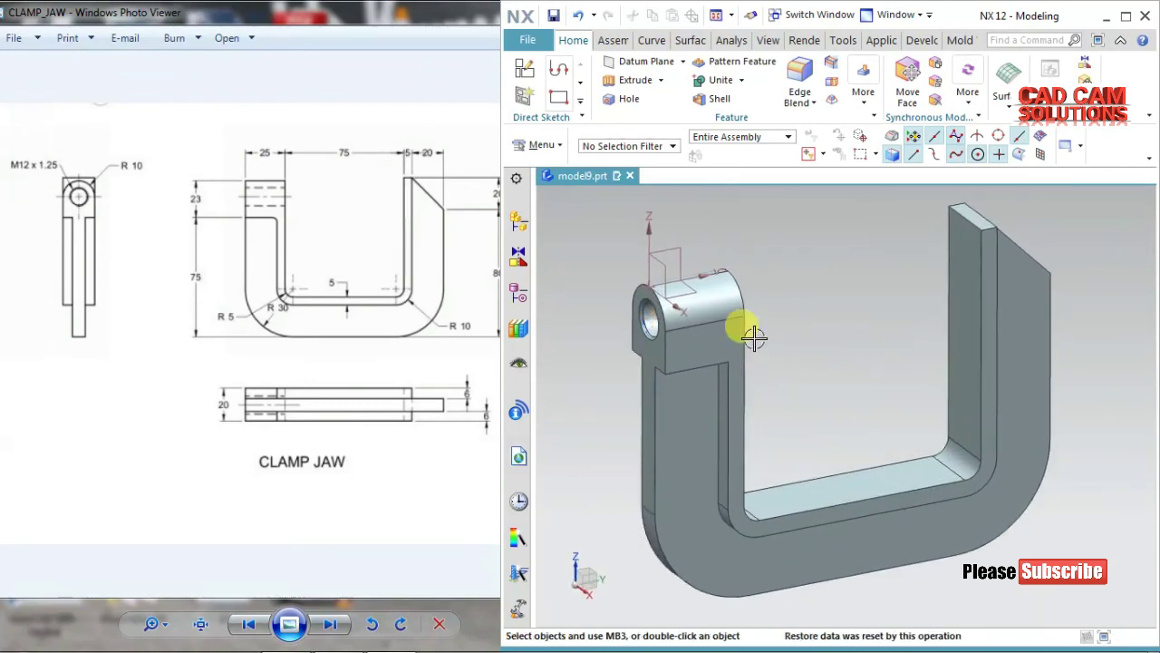
pyautogui.click(725, 335)
pyautogui.click(768, 39)
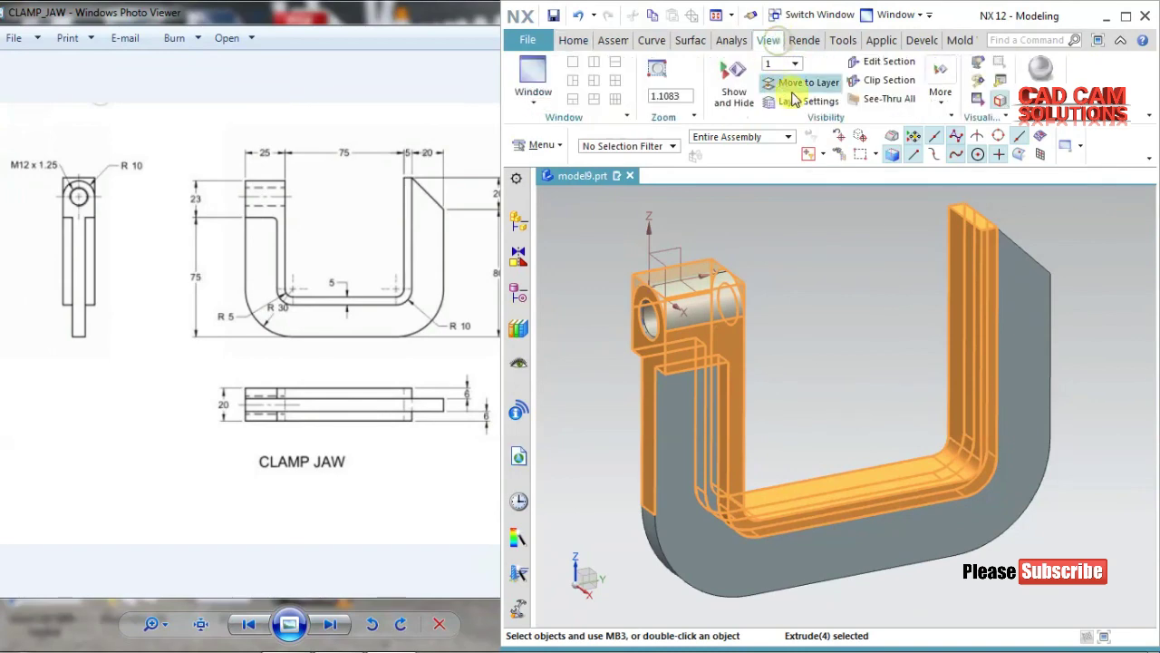
pyautogui.click(945, 80)
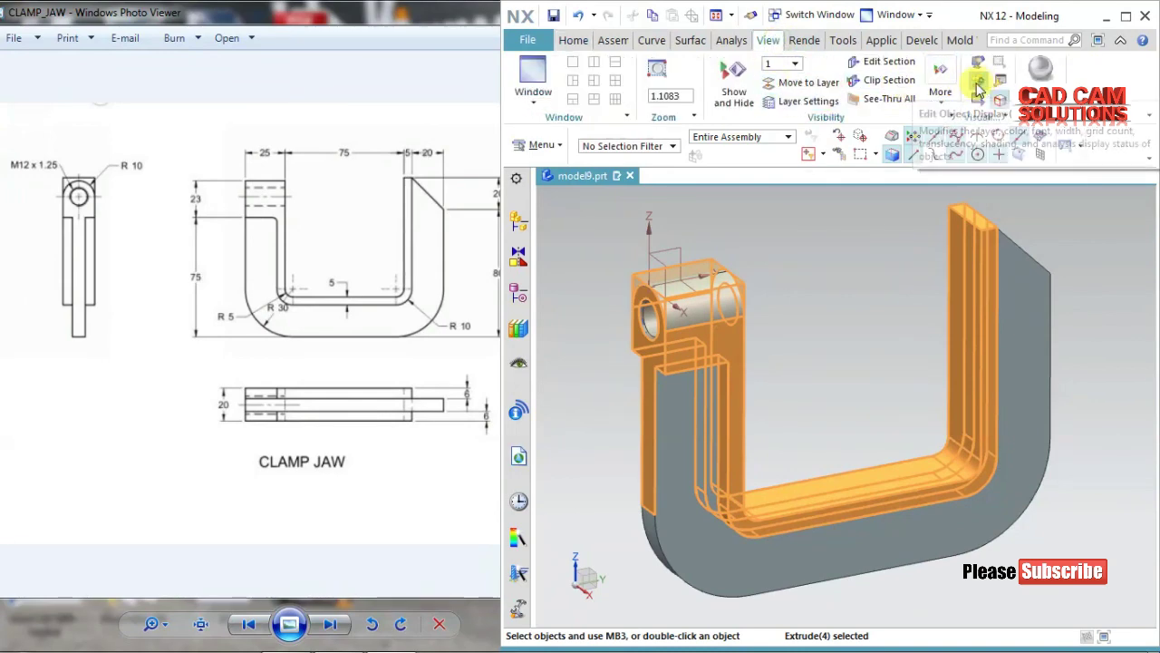
pyautogui.click(539, 108)
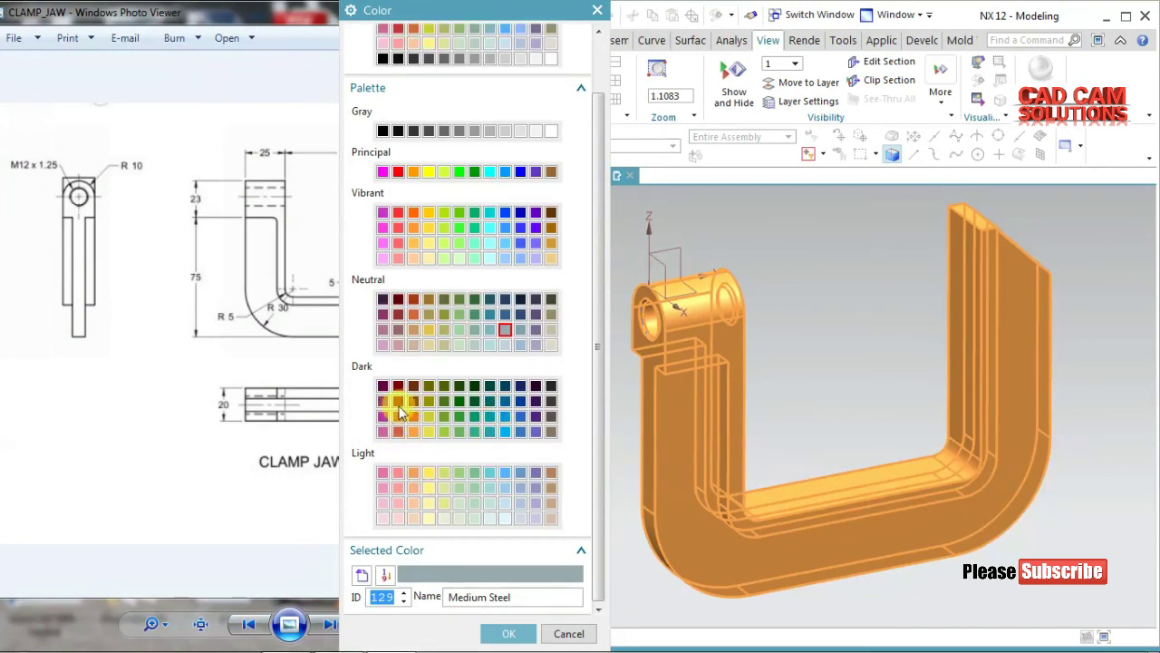
pyautogui.click(413, 390)
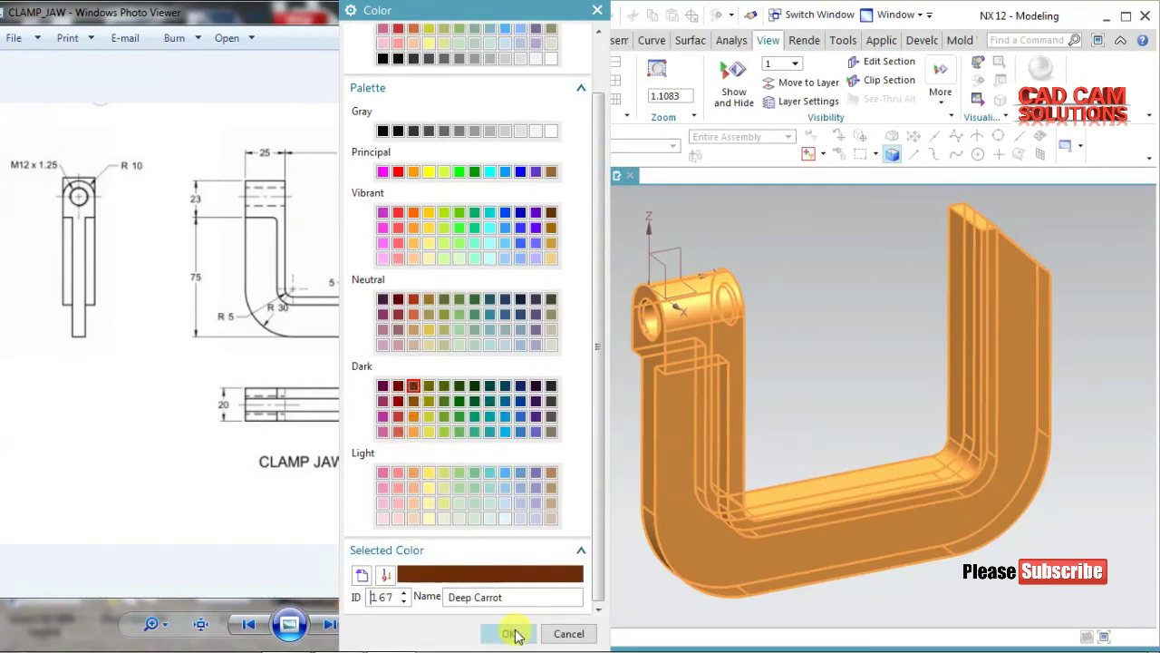
pyautogui.click(509, 633)
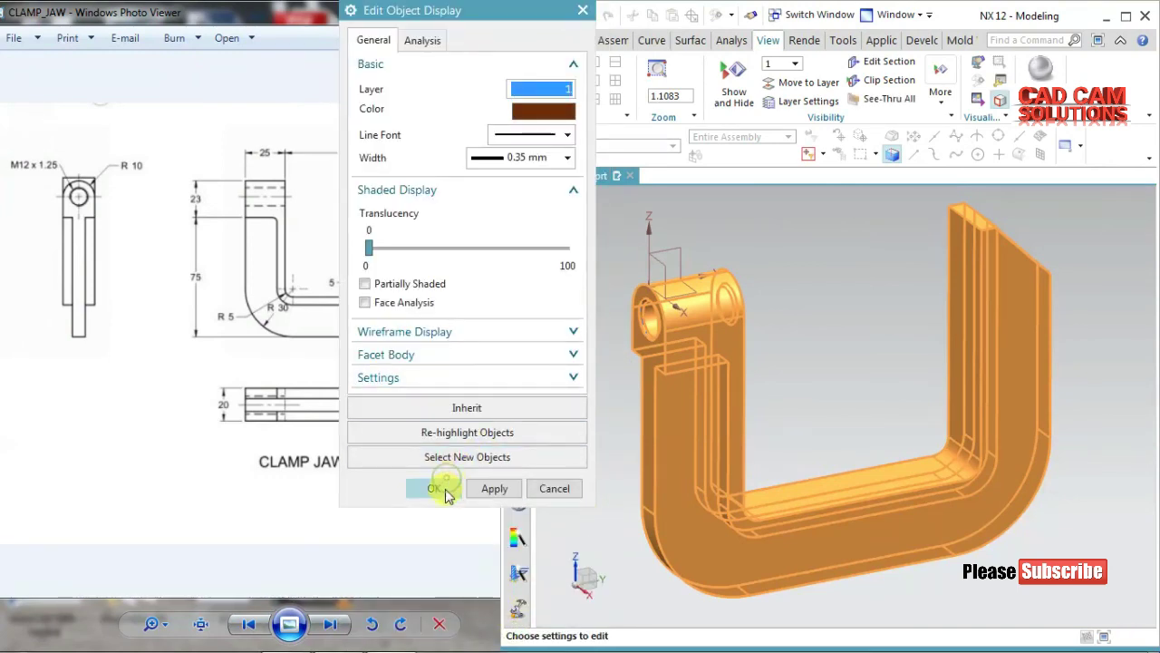
pyautogui.click(436, 489)
# - Display the brown clamp jaw with True Shading
pyautogui.moveTo(816, 344)
pyautogui.mouseDown(button='middle')
pyautogui.moveTo(837, 321)
pyautogui.moveTo(846, 355)
pyautogui.mouseUp(button='middle')
pyautogui.press('Home')
pyautogui.click(1041, 68)
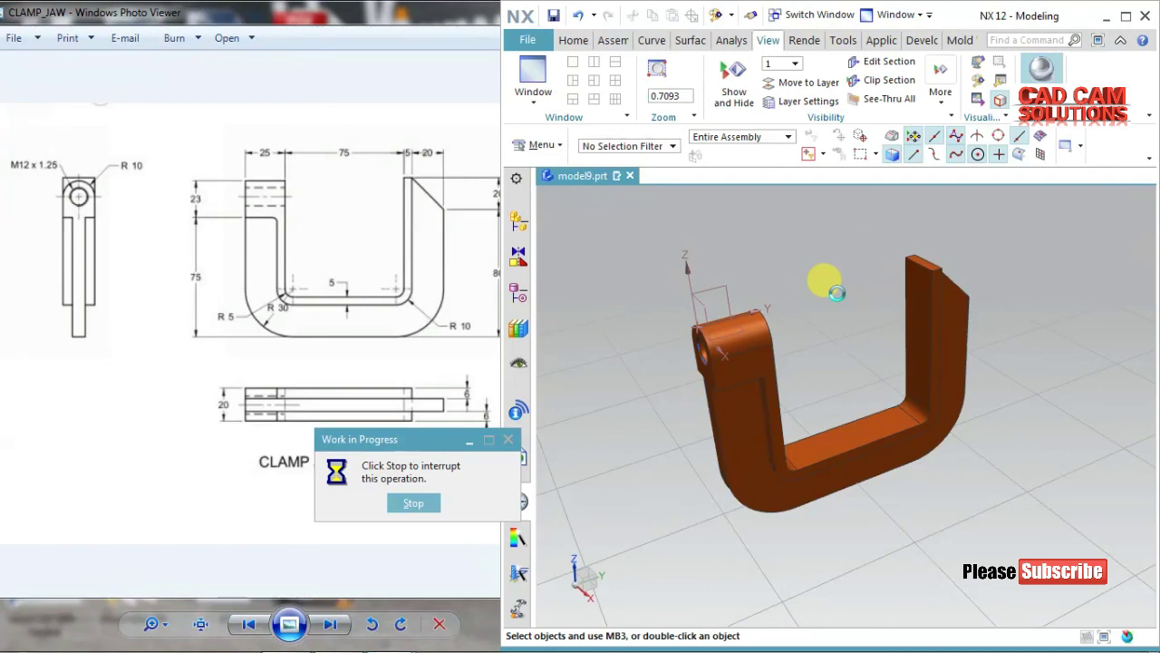
pyautogui.moveTo(823, 306)
pyautogui.mouseDown(button='middle')
pyautogui.moveTo(841, 303)
pyautogui.moveTo(828, 303)
pyautogui.moveTo(843, 290)
pyautogui.moveTo(845, 310)
pyautogui.mouseUp(button='middle')
pyautogui.scroll(2, 844, 315)
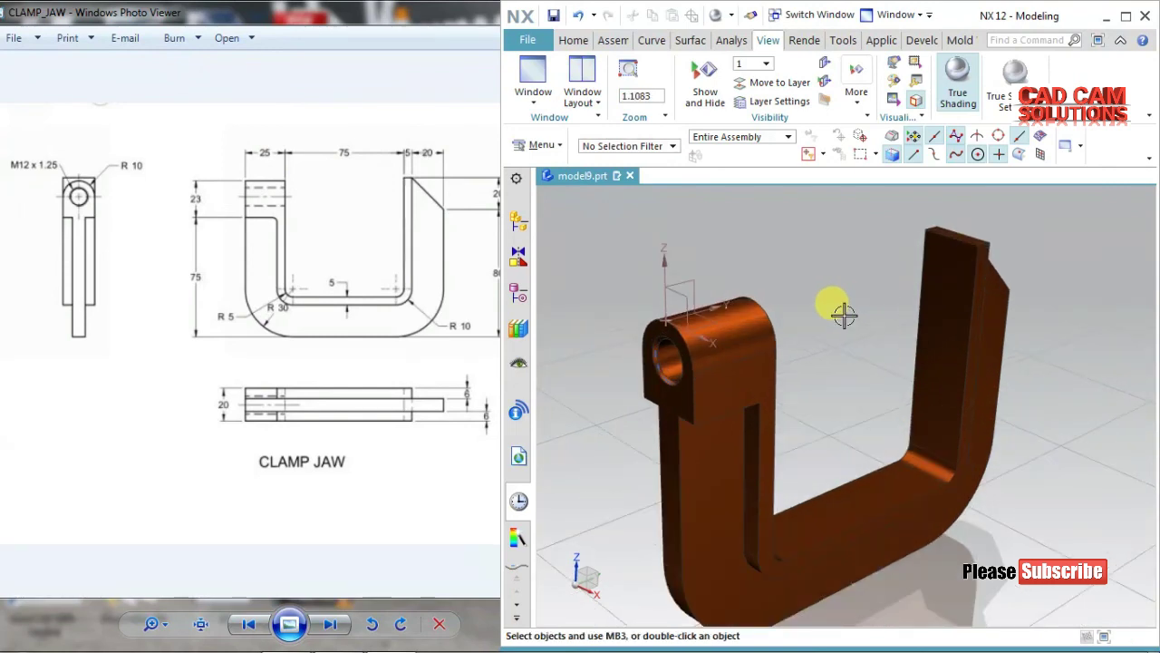
pyautogui.scroll(-1, 844, 314)
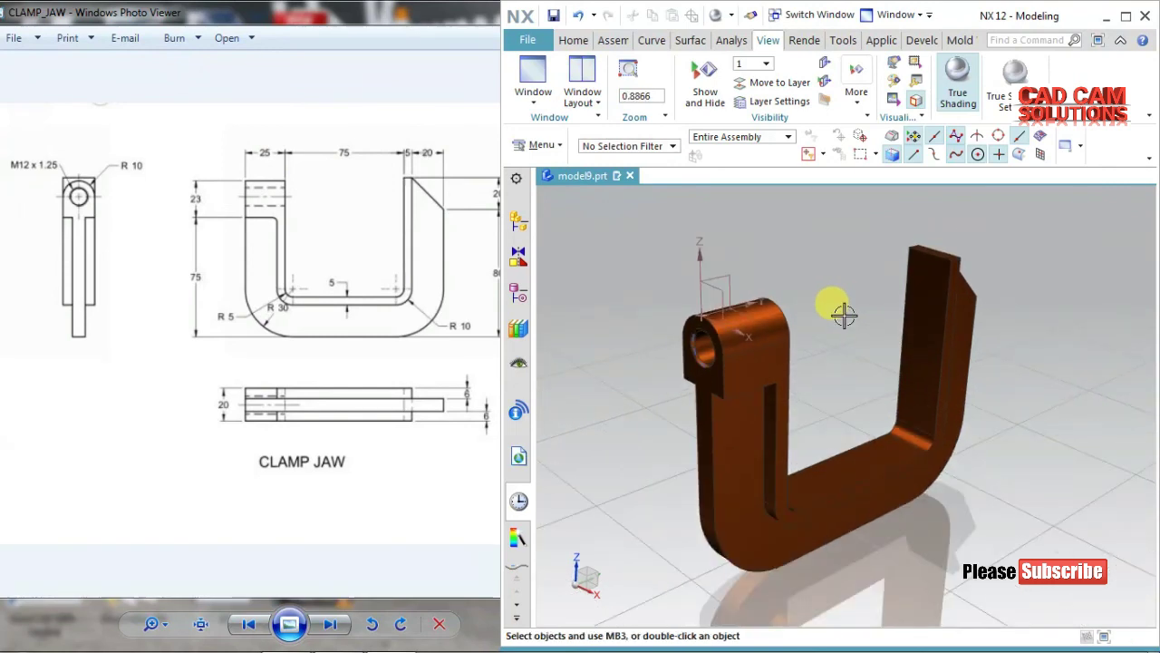